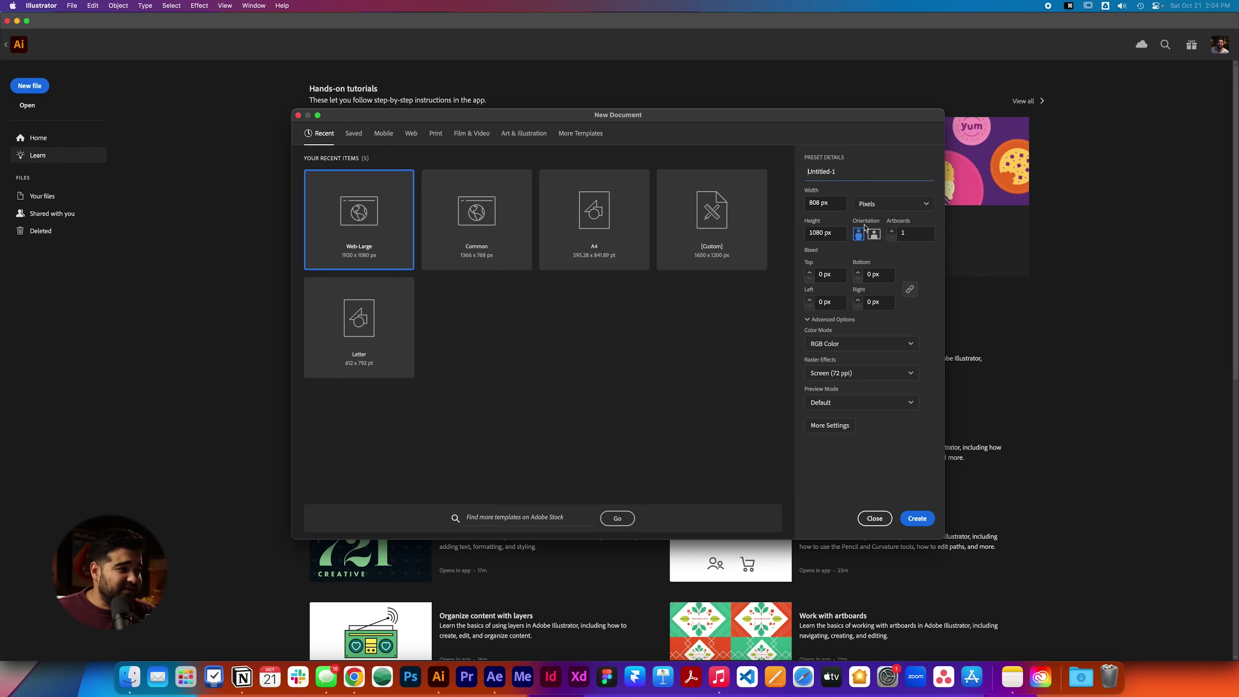
# Create a document named Animated Cover Portfolio, 808 px wide with its height set to 632 px.
pyautogui.write('62')
pyautogui.press('BackSpace')
pyautogui.write('32N')
pyautogui.press('BackSpace')
pyautogui.press('BackSpace')
pyautogui.write('Ani')
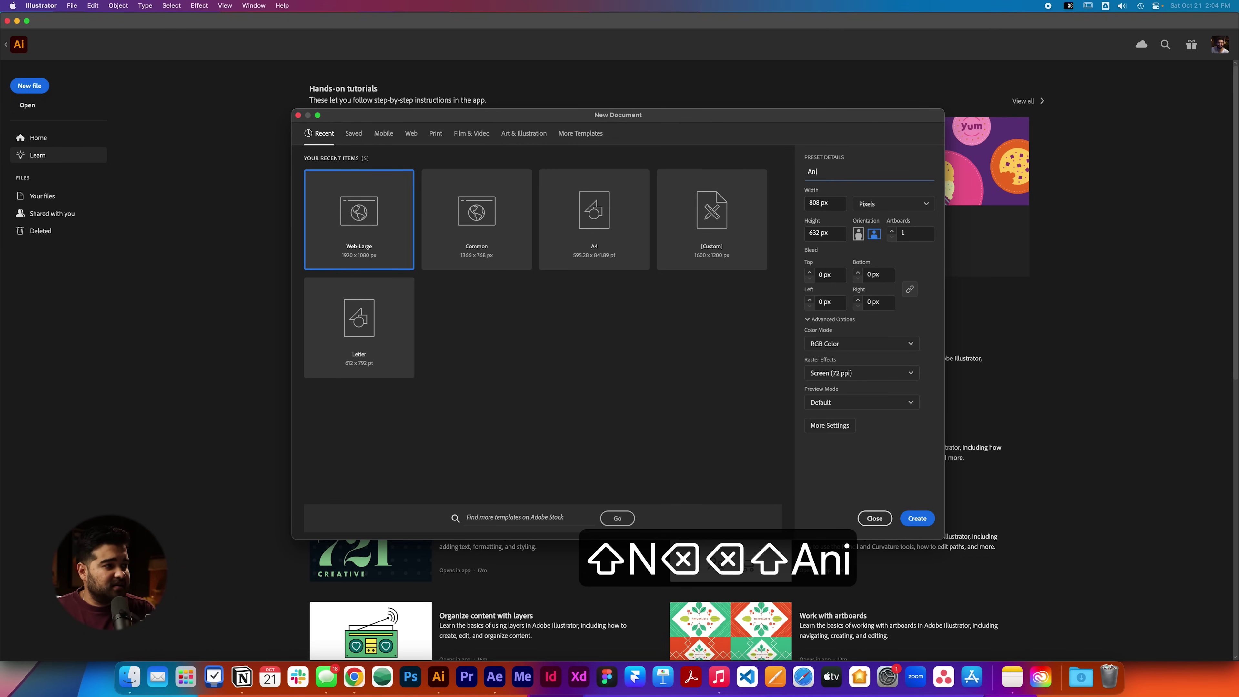
pyautogui.write('mated Cover Portfolio')
pyautogui.press('Return')
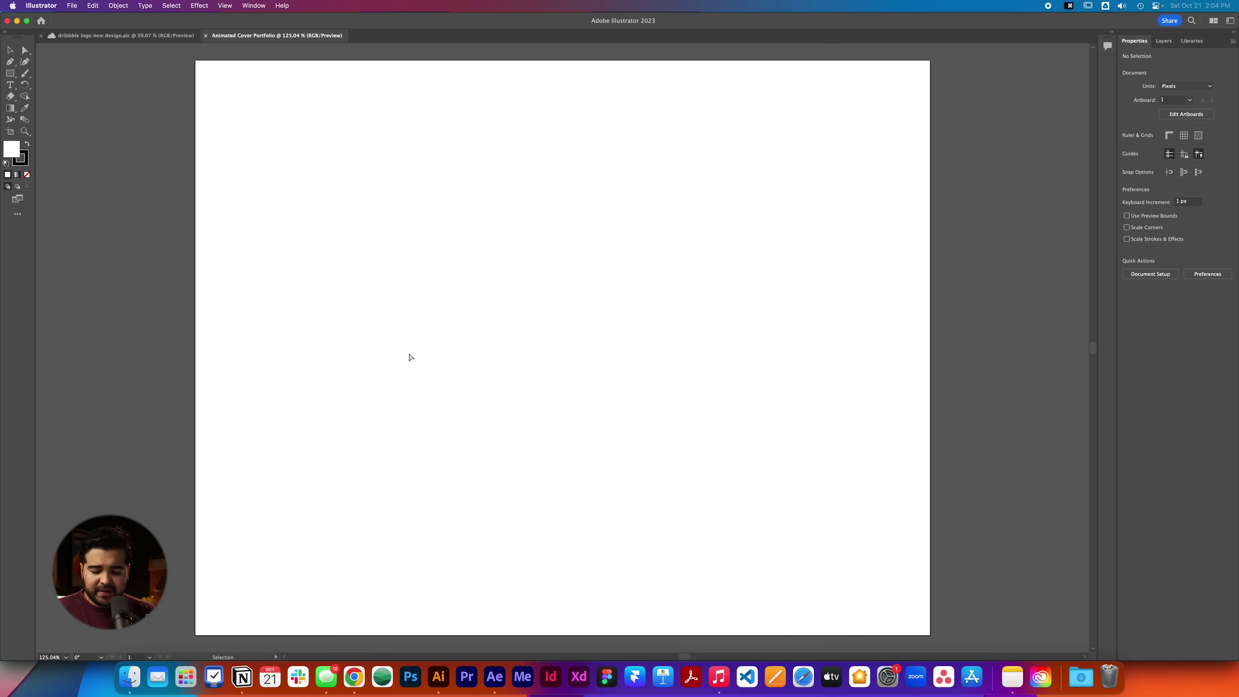
# Paste the GreenBin logo and scale it down around its centre to about 581 px wide, leaving it deselected.
pyautogui.press('super+v')
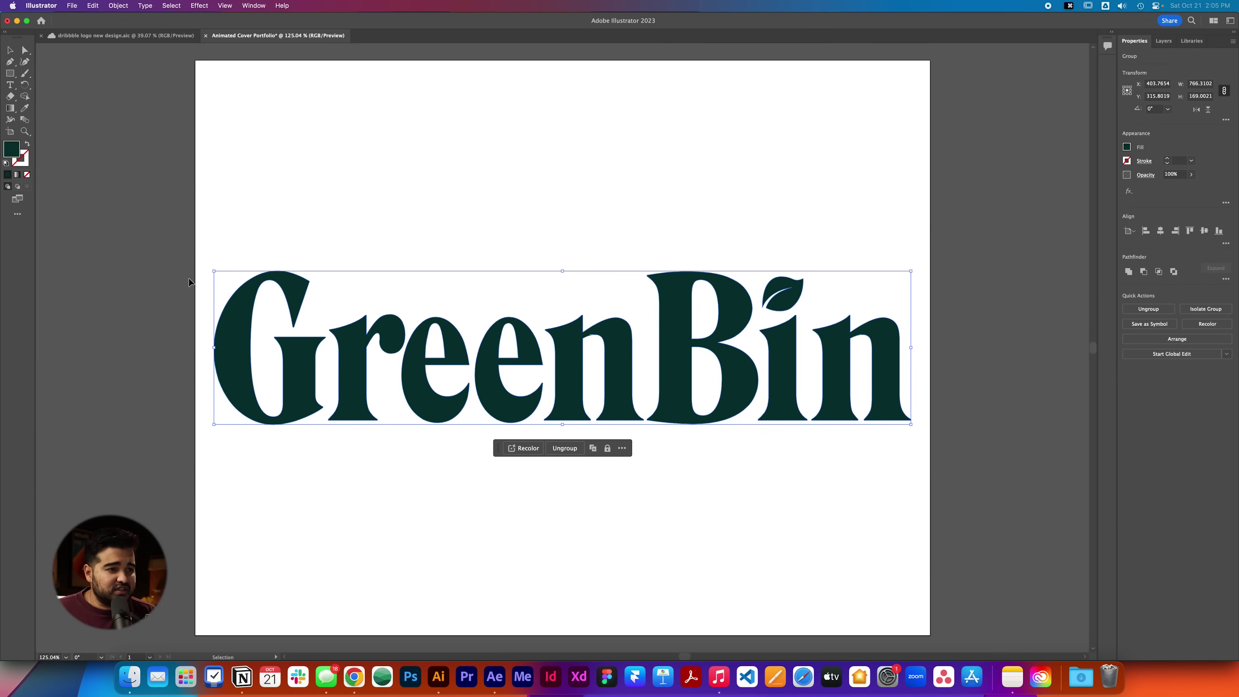
pyautogui.moveTo(910, 272); pyautogui.dragTo(830, 280)
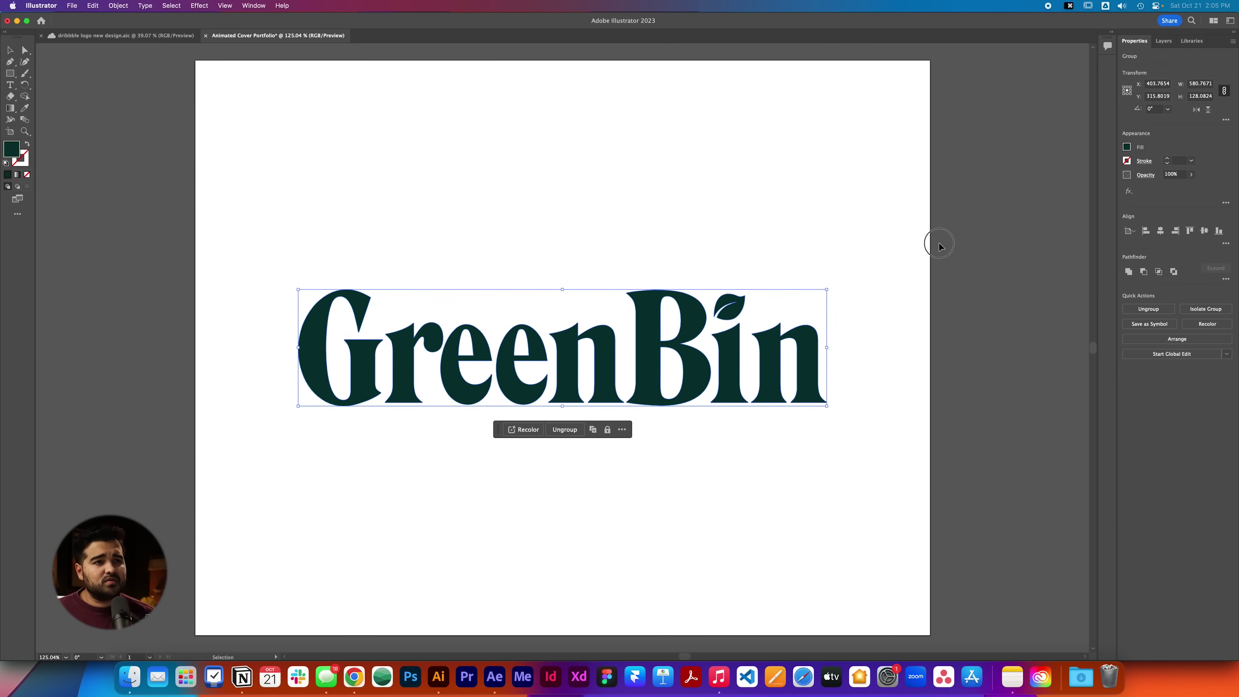
pyautogui.press('super+shift+a')
# Draw an 808 × 632 px dark green rectangle covering the whole artboard and send it to the back.
pyautogui.click(10, 73)
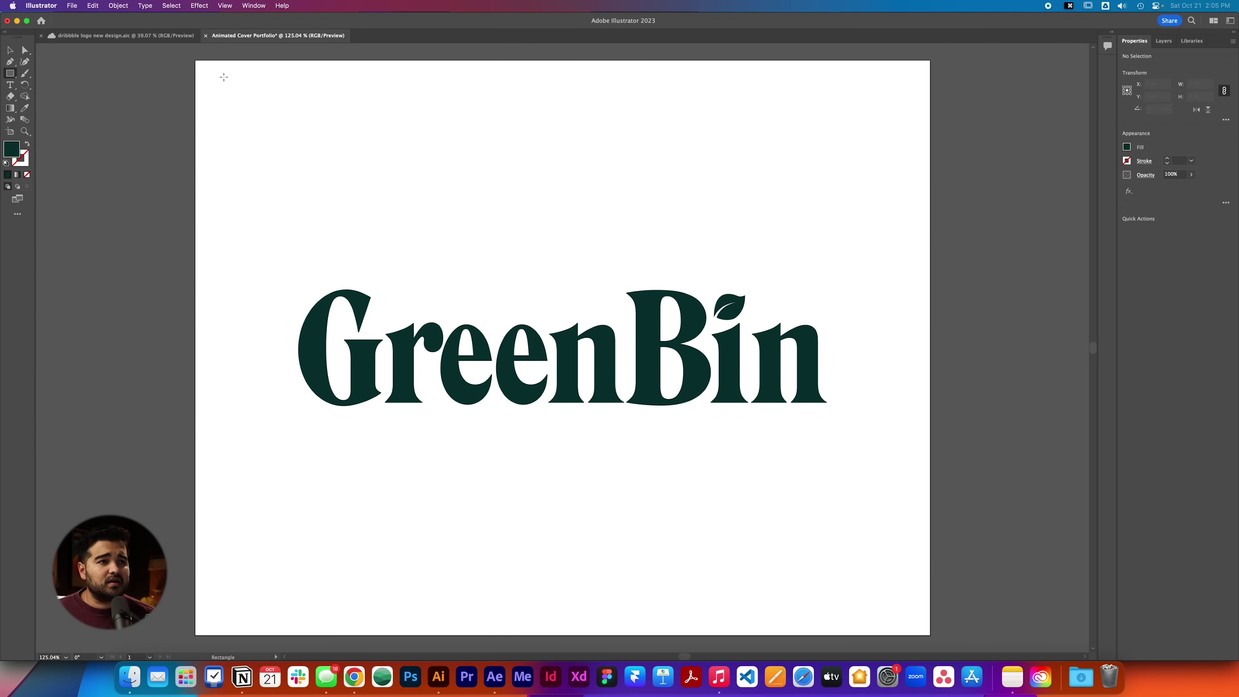
pyautogui.moveTo(196, 60); pyautogui.dragTo(928, 633)
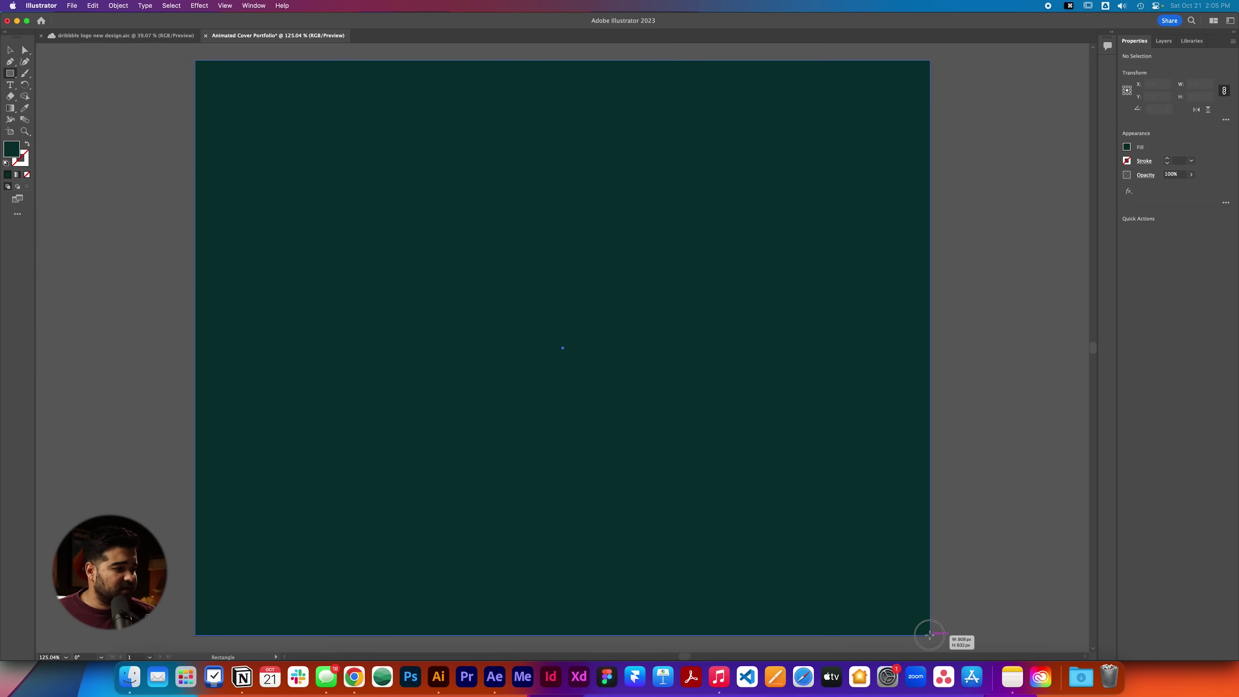
pyautogui.press('super+shift+bracketleft')
pyautogui.press('v')
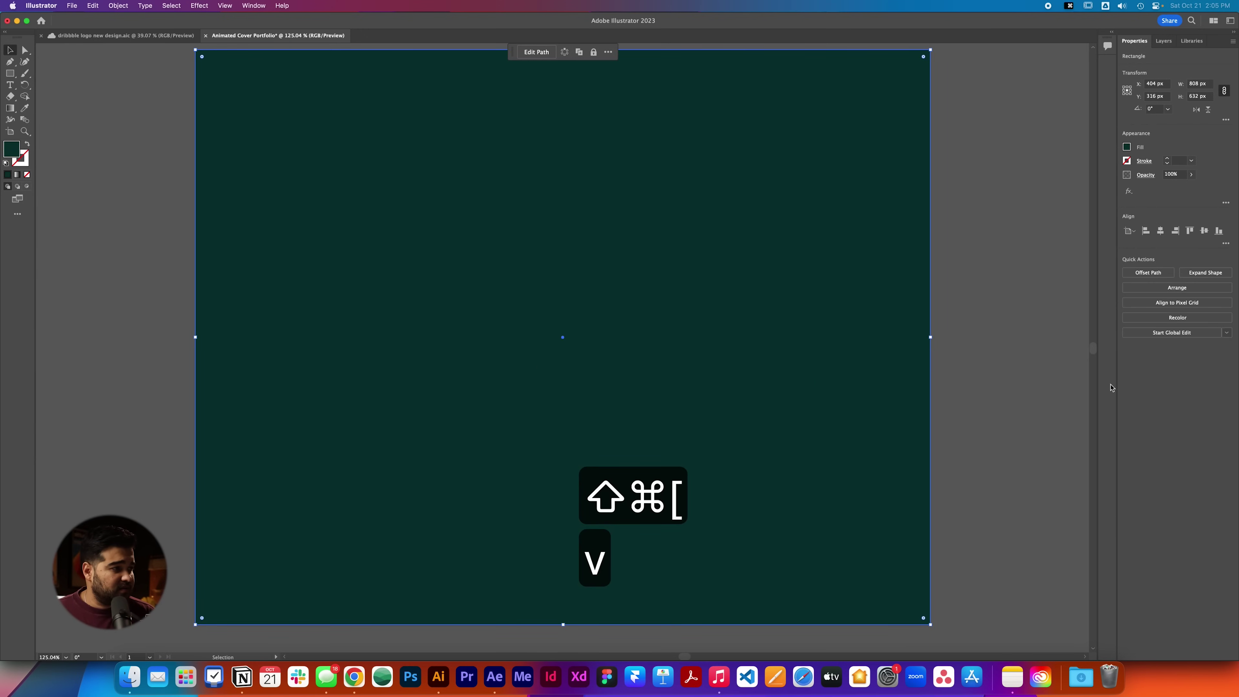
# Set the fill colour of only the GreenBin logo to F1F1F1.
pyautogui.click(388, 390)
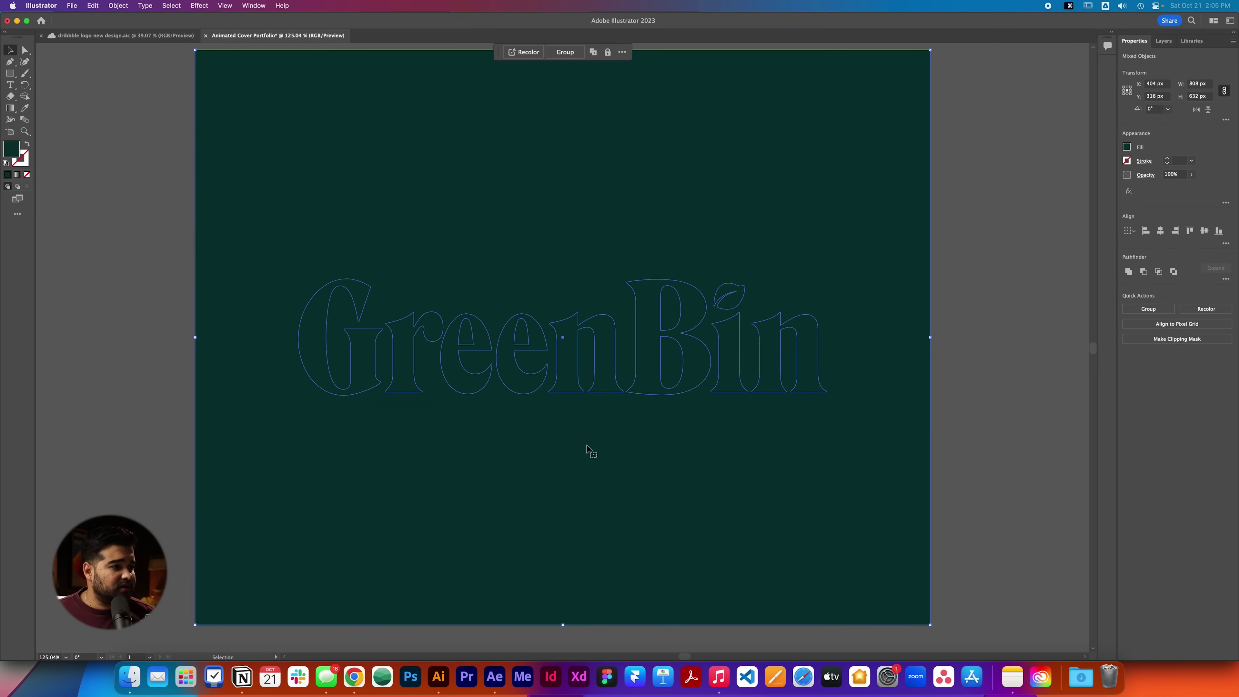
pyautogui.doubleClick(13, 153)
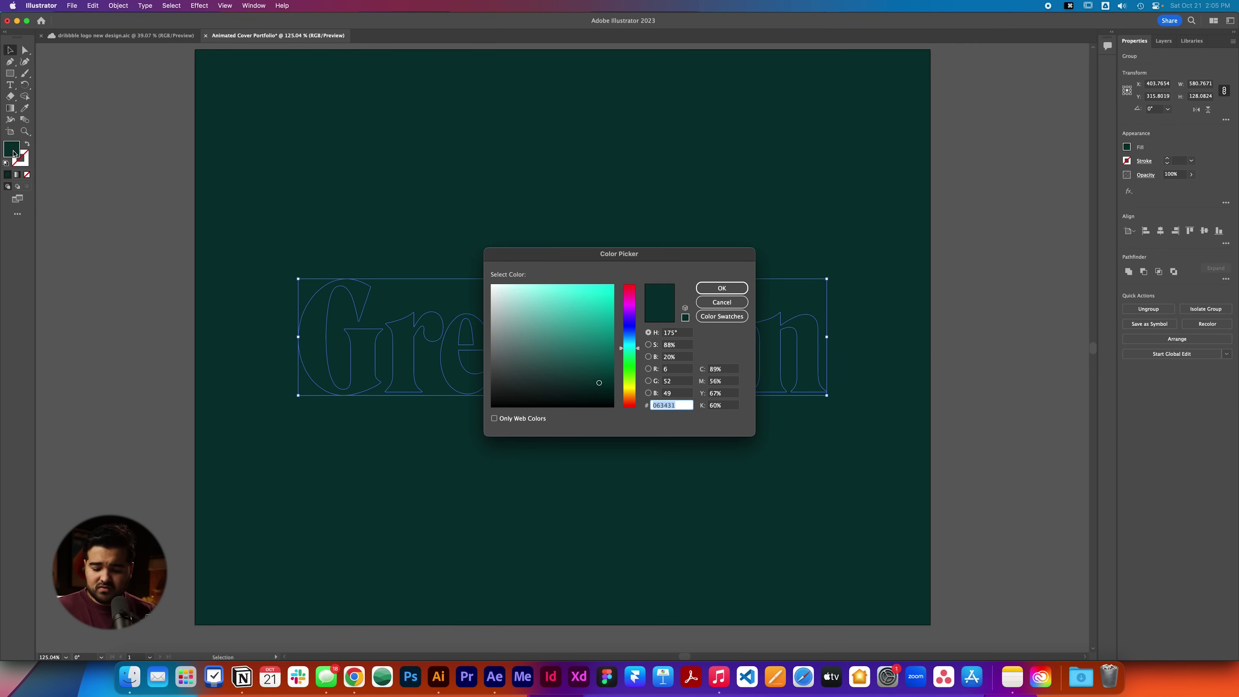
pyautogui.write('f1f1f1')
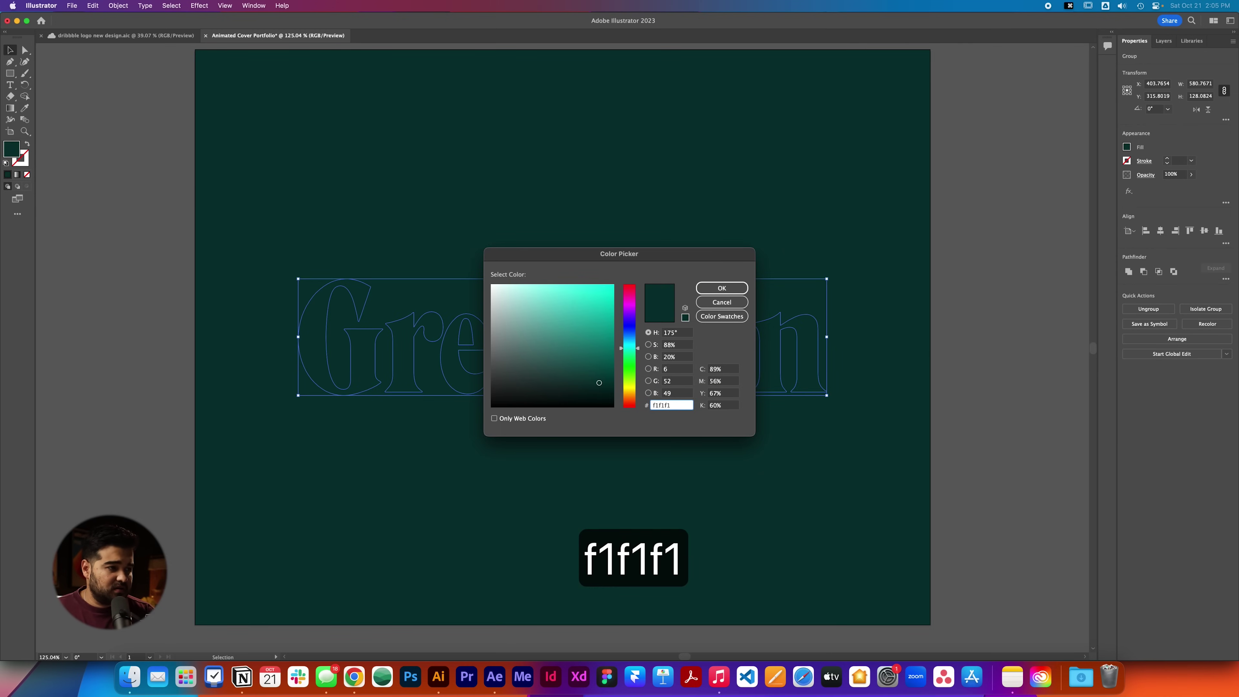
pyautogui.press('Return')
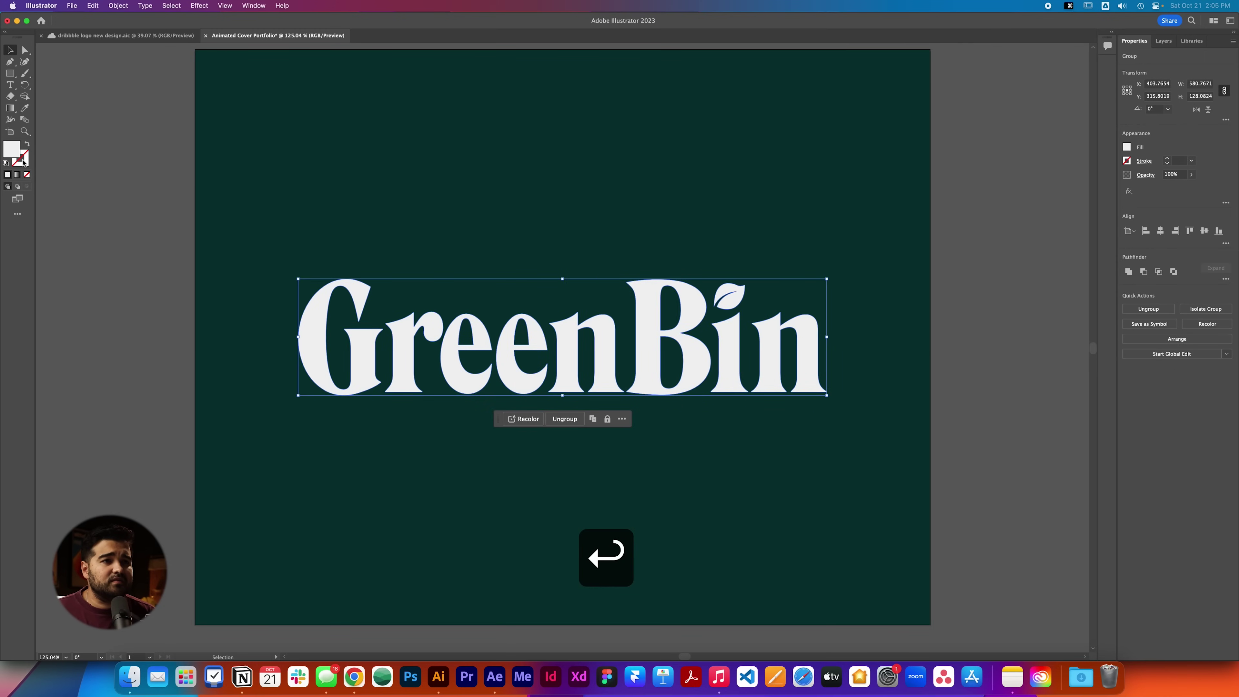
pyautogui.doubleClick(14, 149)
pyautogui.write('96ede5')
pyautogui.moveTo(537, 292); pyautogui.dragTo(525, 289)
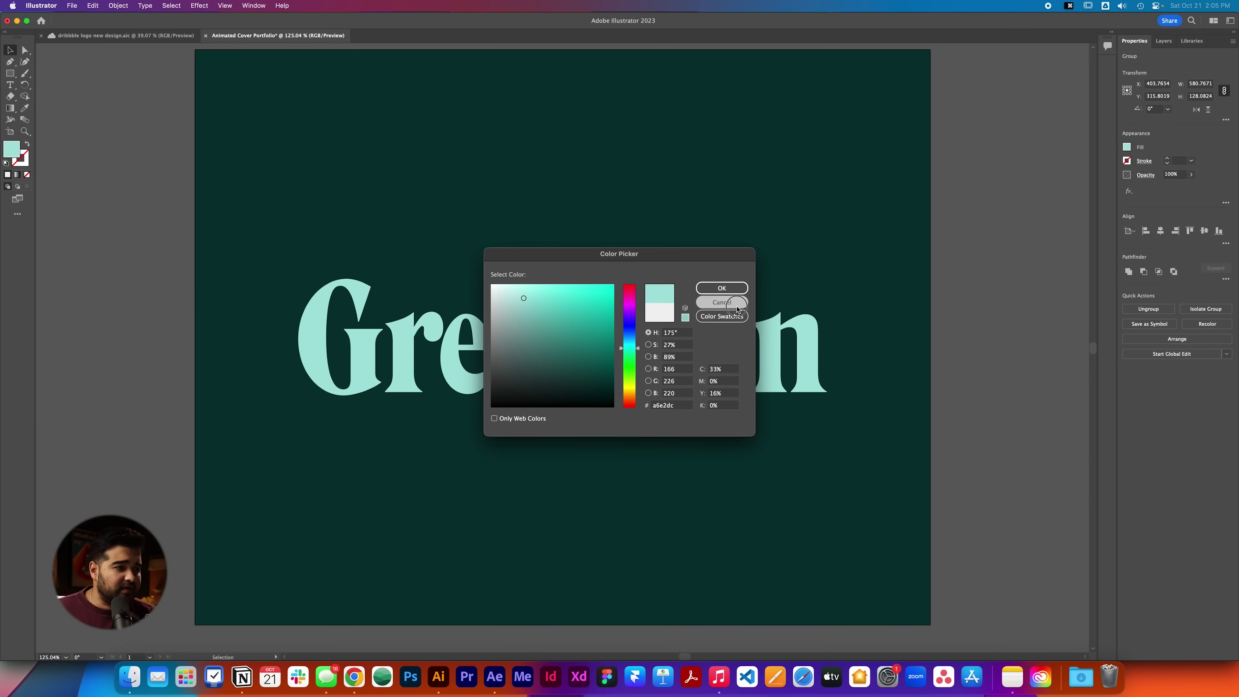
pyautogui.click(722, 302)
# Sample the background green onto the logo, lighten its fill to the pale mint C5FFF9, and deselect it.
pyautogui.press('i')
pyautogui.click(737, 235)
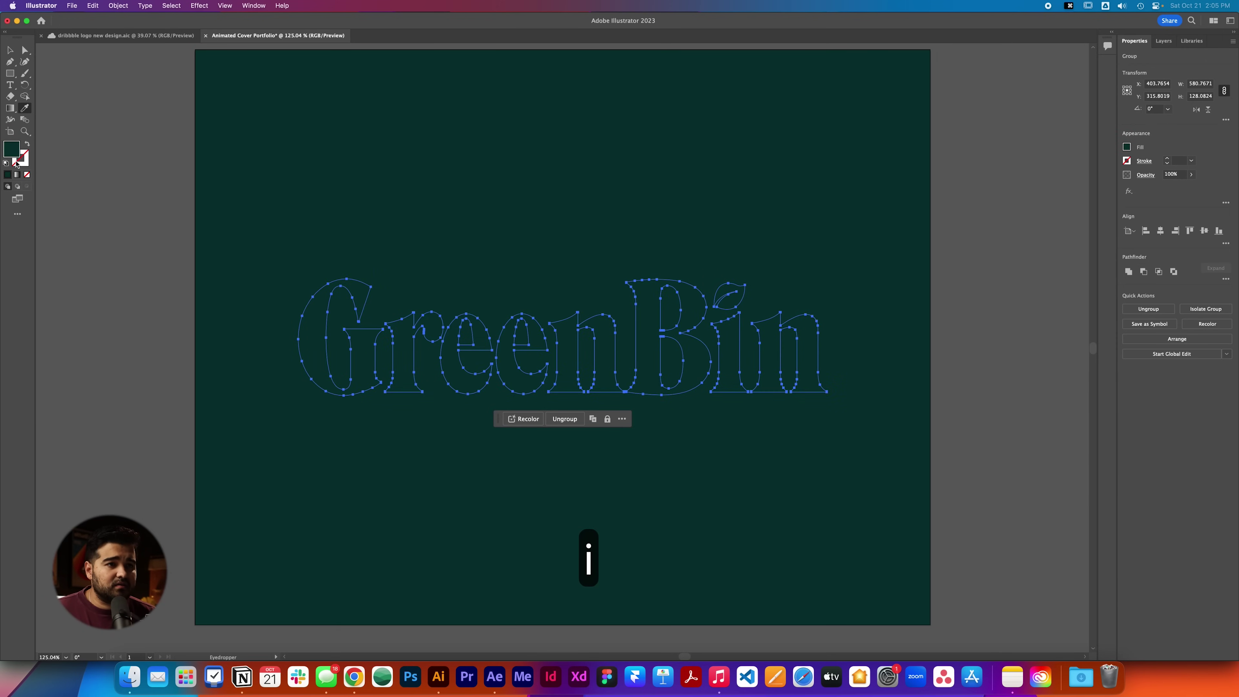
pyautogui.doubleClick(11, 149)
pyautogui.moveTo(591, 337)
pyautogui.mouseDown()
pyautogui.moveTo(595, 286)
pyautogui.moveTo(512, 281)
pyautogui.mouseUp()
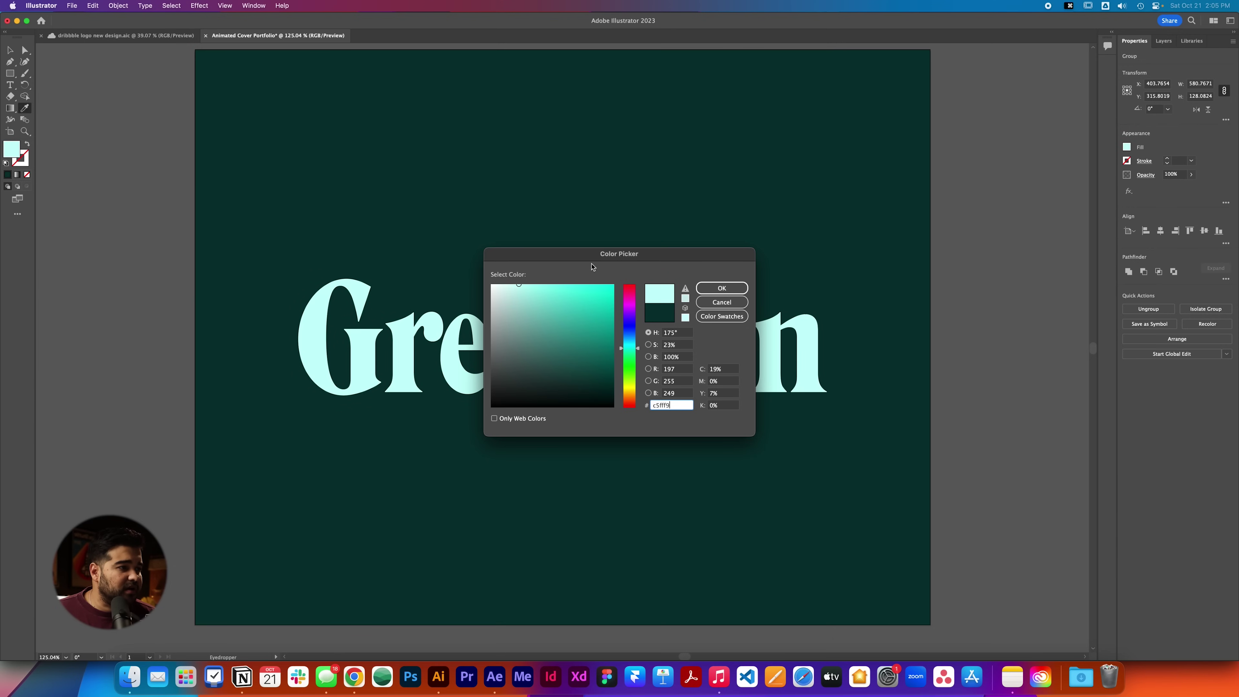
pyautogui.click(722, 288)
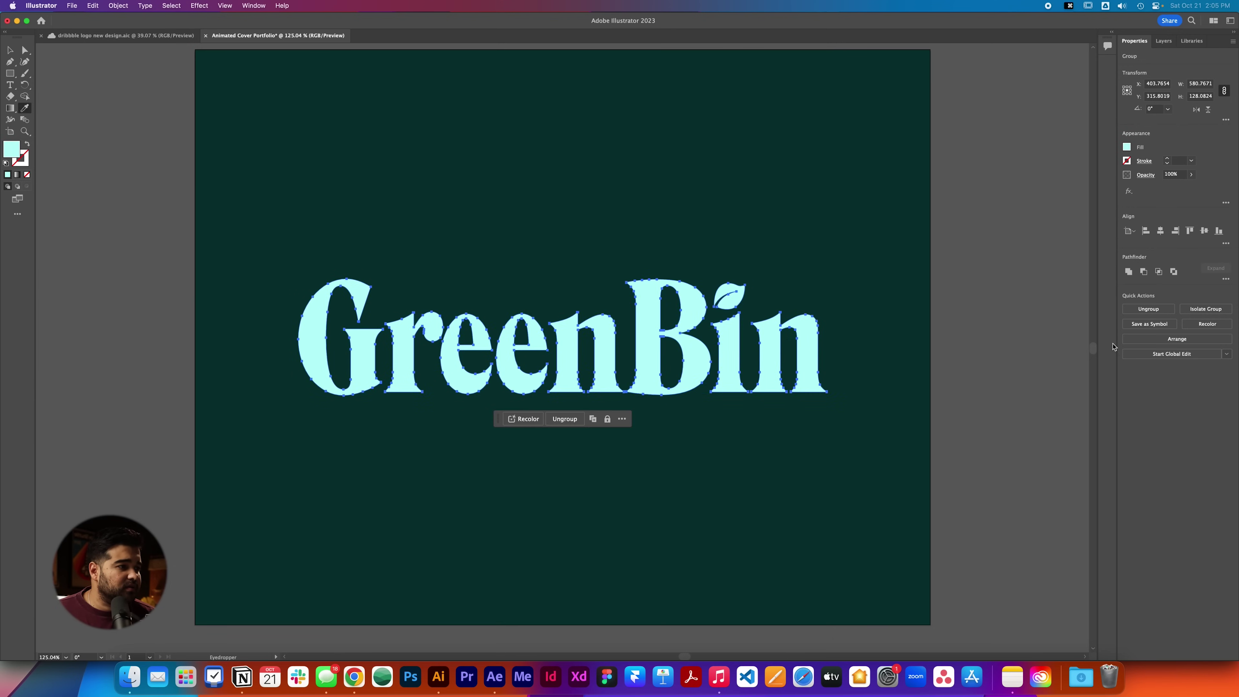
pyautogui.press('v')
pyautogui.click(1039, 354)
pyautogui.moveTo(1038, 354); pyautogui.dragTo(893, 268)
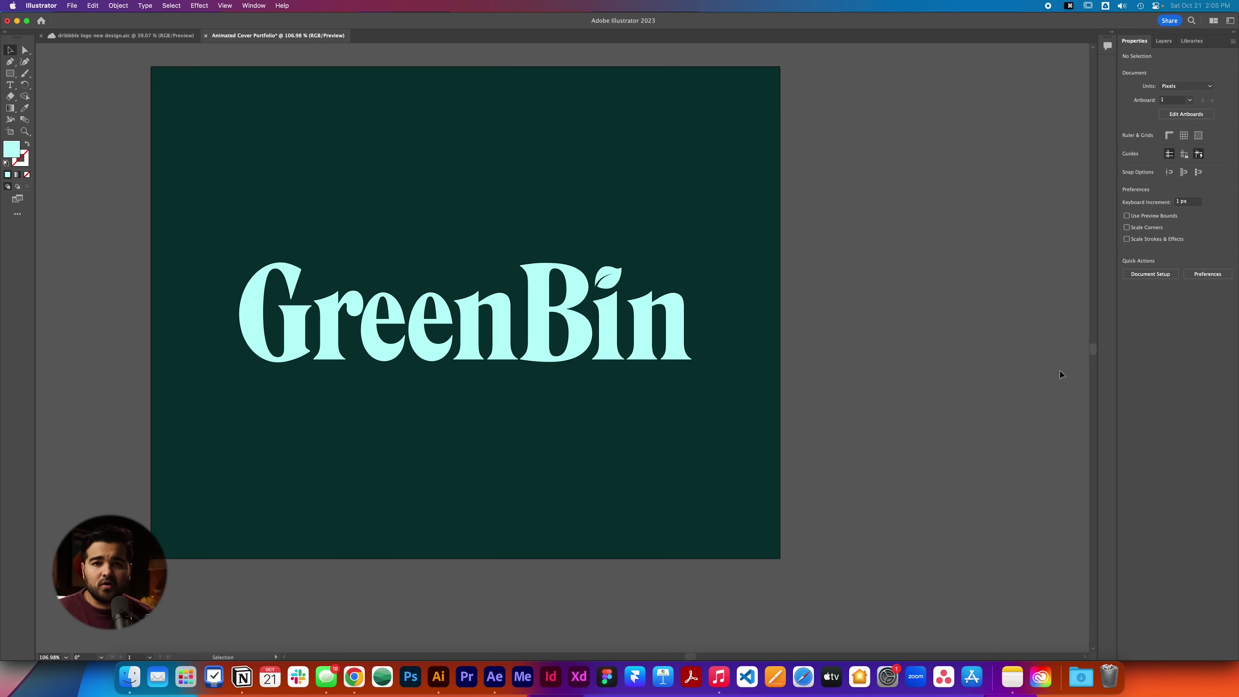
# Dock the Layers panel in its own column outside the toolbar and widen that column.
pyautogui.press('space')
pyautogui.moveTo(761, 255); pyautogui.dragTo(797, 282)
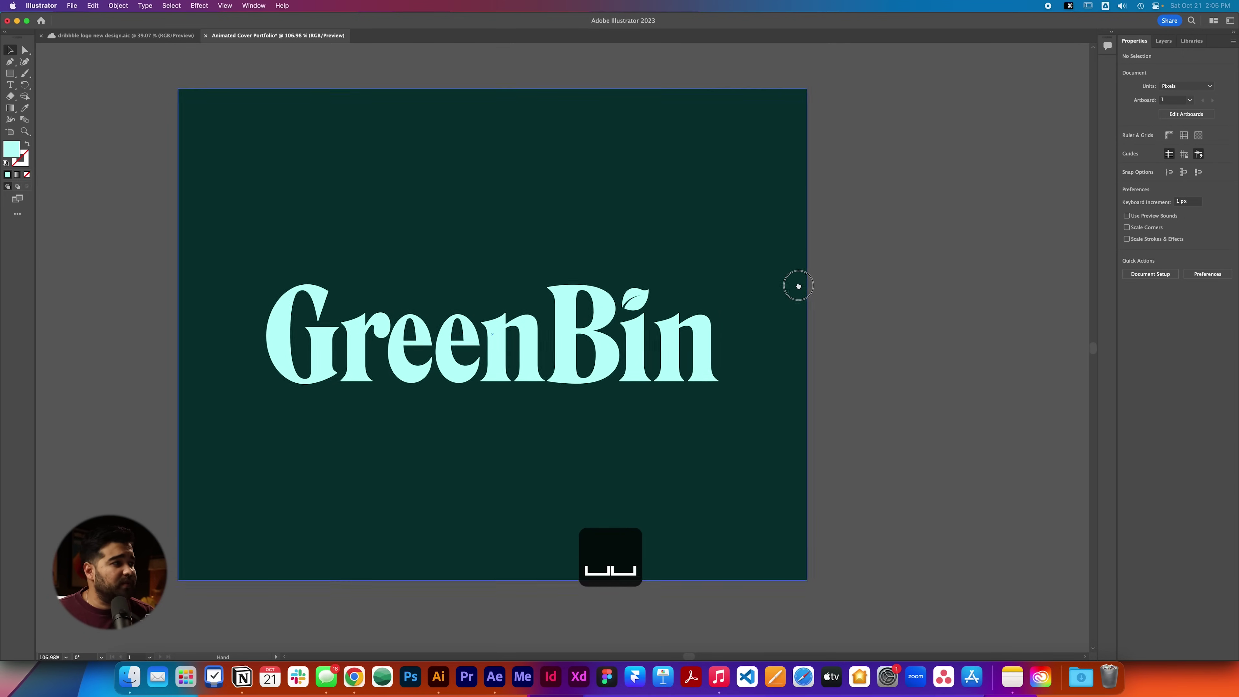
pyautogui.click(1163, 41)
pyautogui.moveTo(1164, 40); pyautogui.dragTo(19, 71)
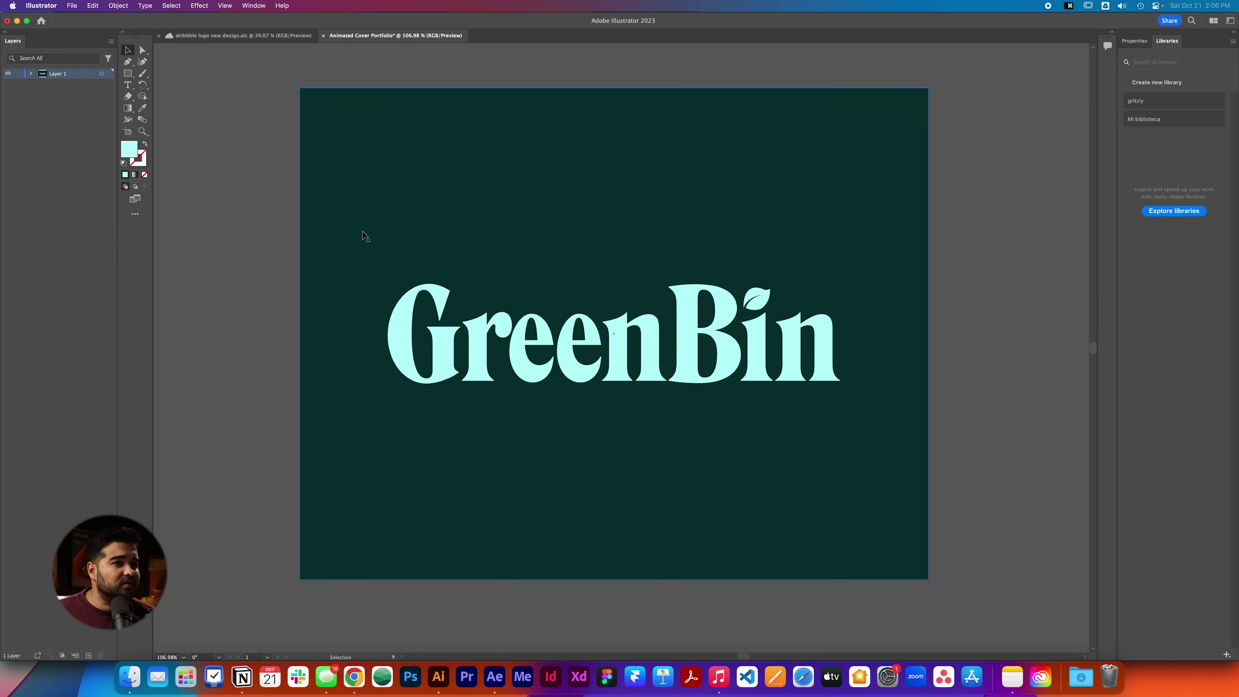
pyautogui.moveTo(117, 227); pyautogui.dragTo(182, 221)
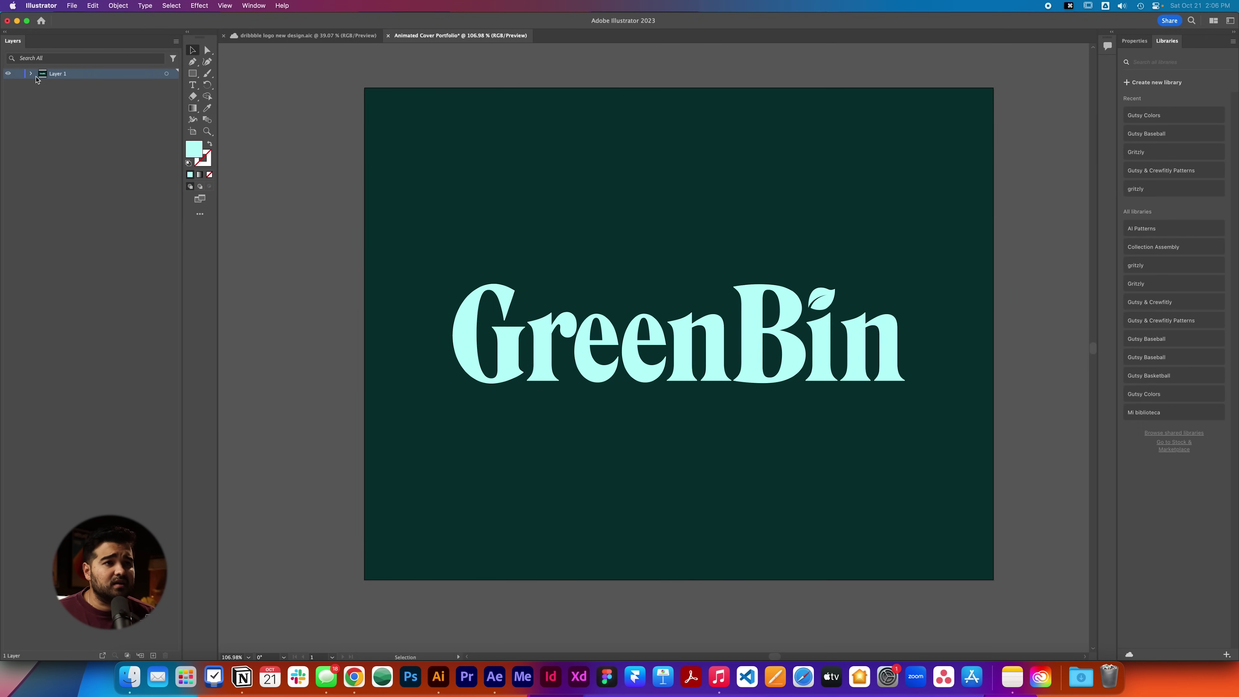
# Ungroup the GreenBin logo into separate letters and select the G on its own.
pyautogui.moveTo(321, 172); pyautogui.dragTo(1071, 619)
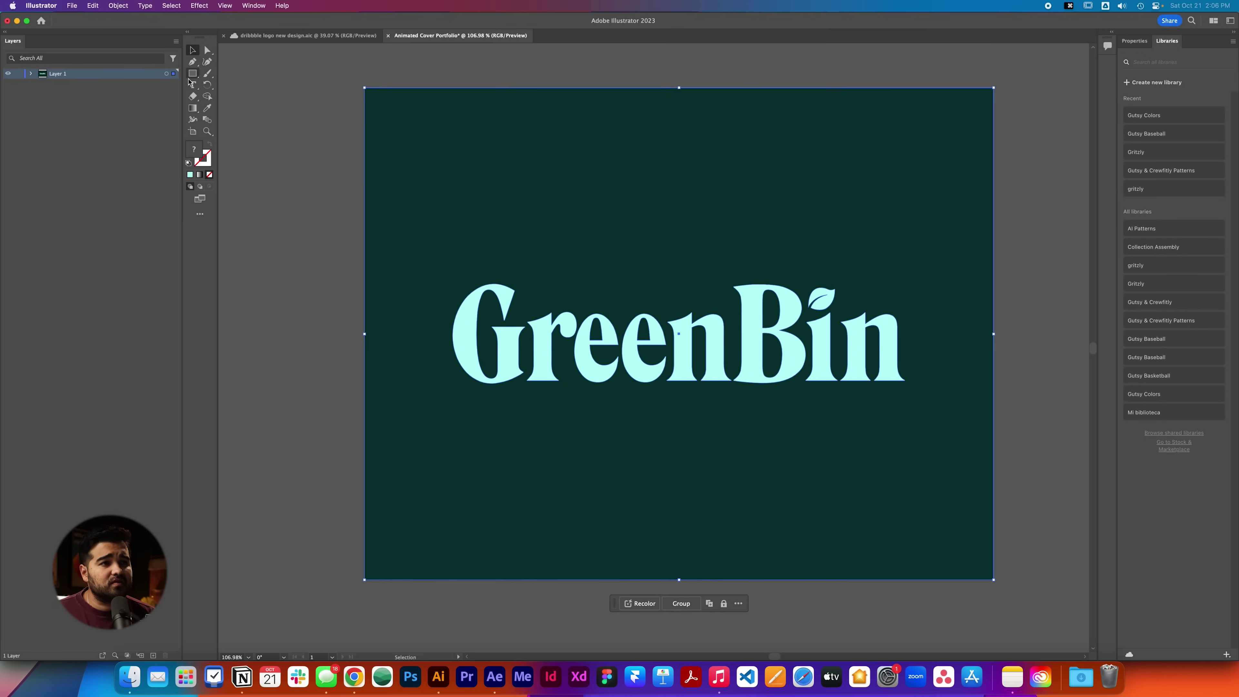
pyautogui.rightClick(594, 248)
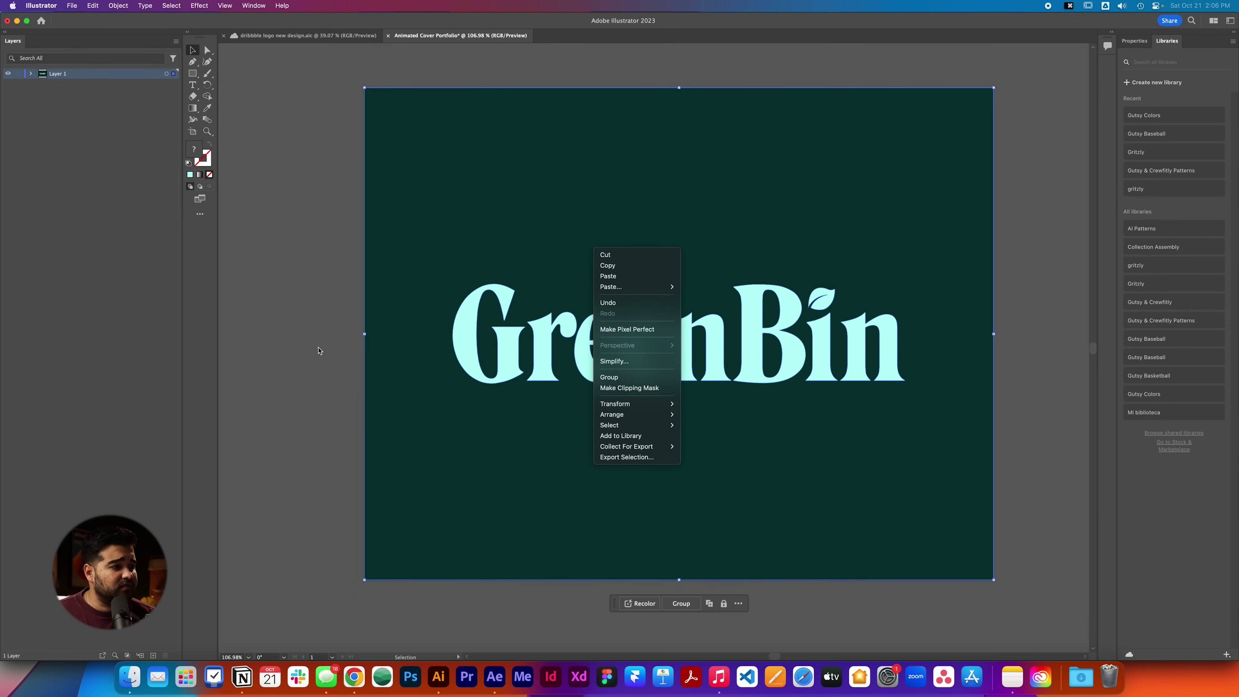
pyautogui.click(558, 380)
pyautogui.click(527, 376)
pyautogui.rightClick(515, 369)
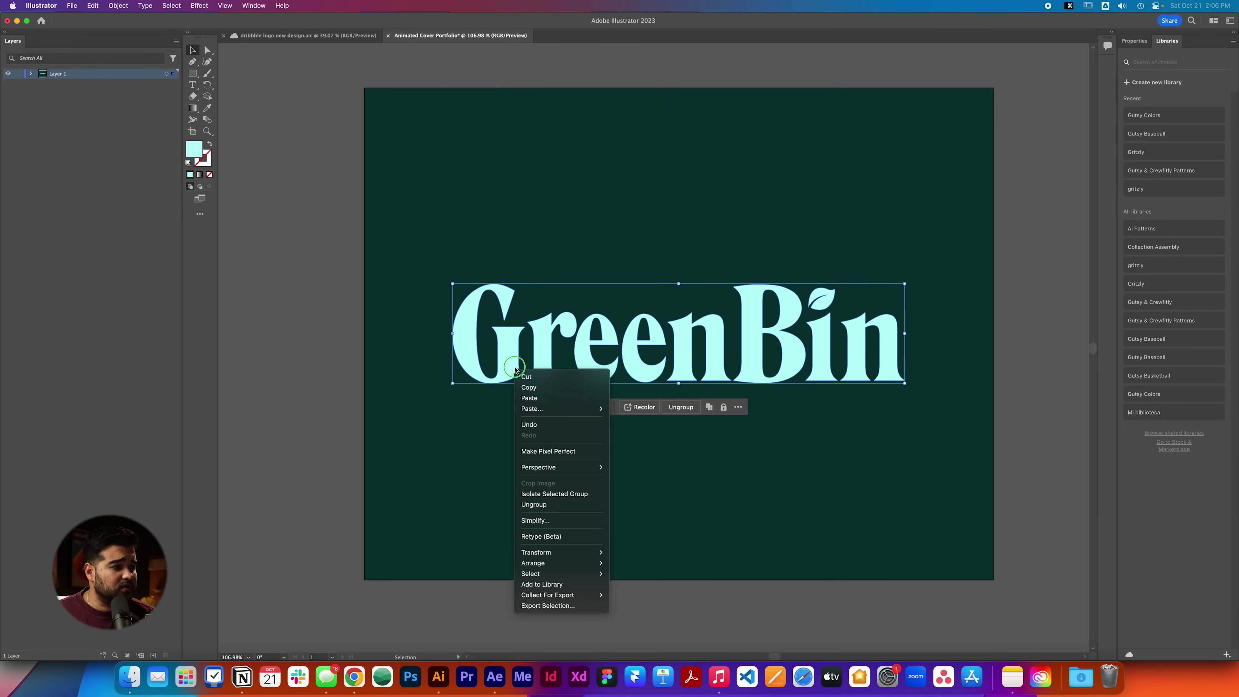
pyautogui.click(555, 511)
pyautogui.click(620, 498)
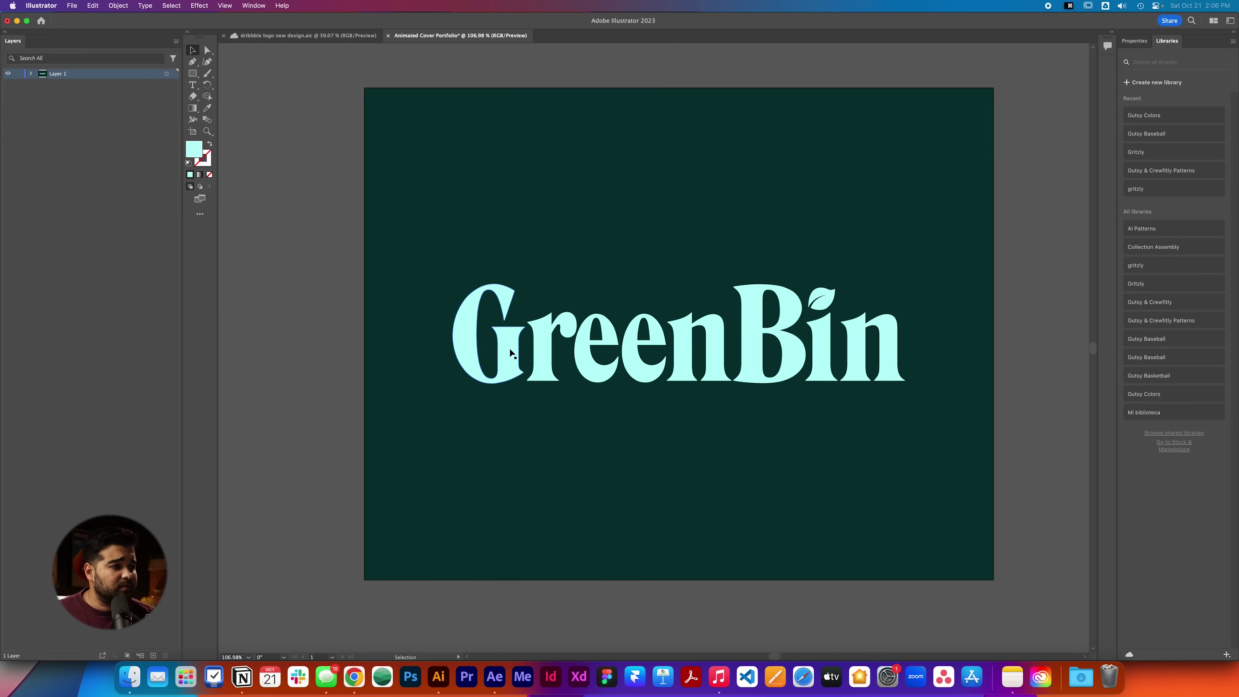
pyautogui.click(509, 348)
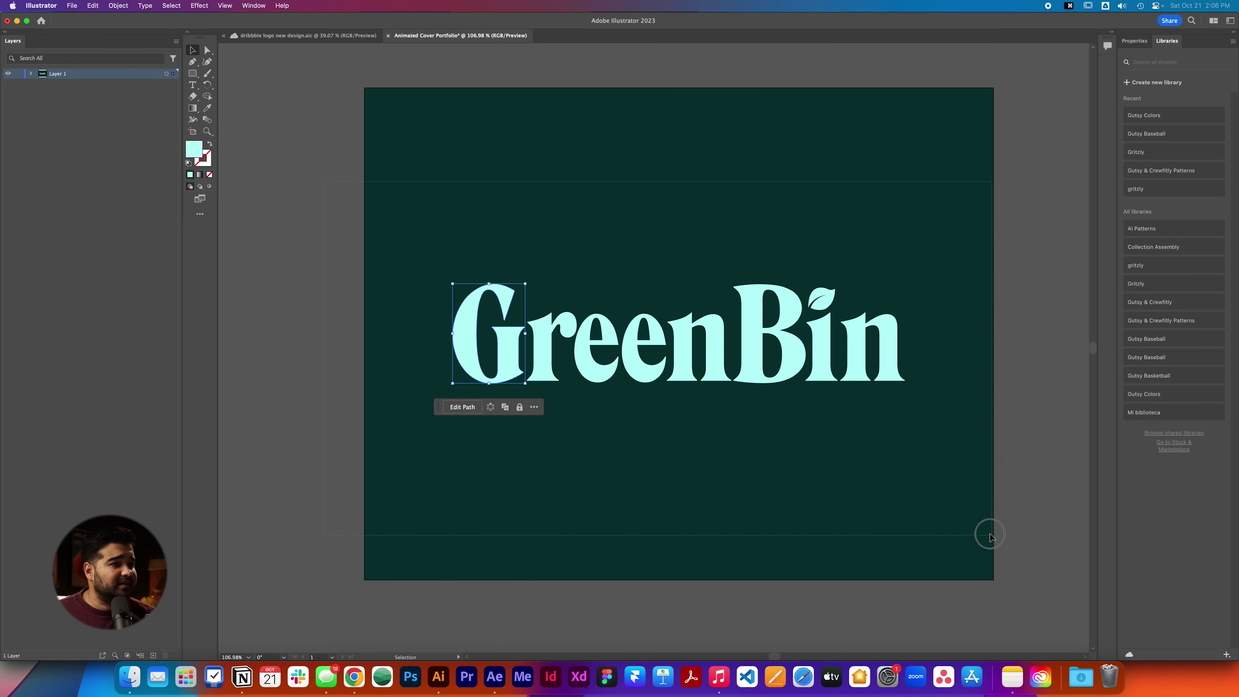
# Release all the artwork in Layer 1 to separate layers with the Sequence option.
pyautogui.press('super+a')
pyautogui.click(175, 43)
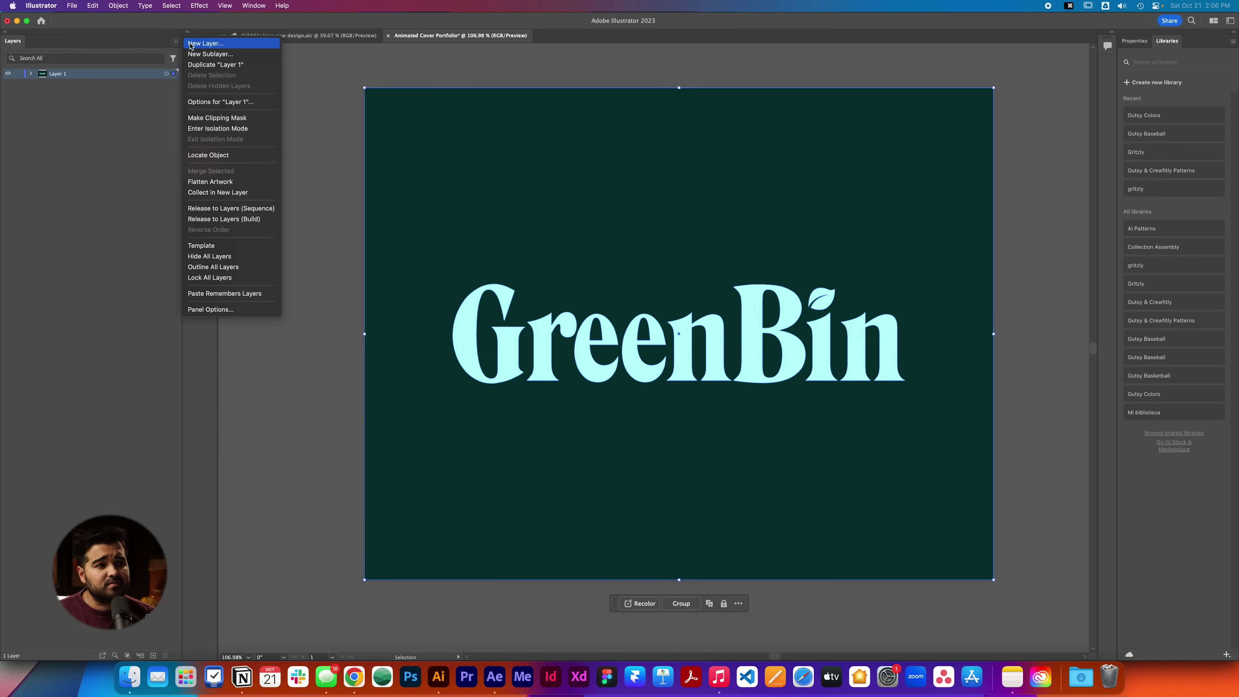
pyautogui.click(240, 208)
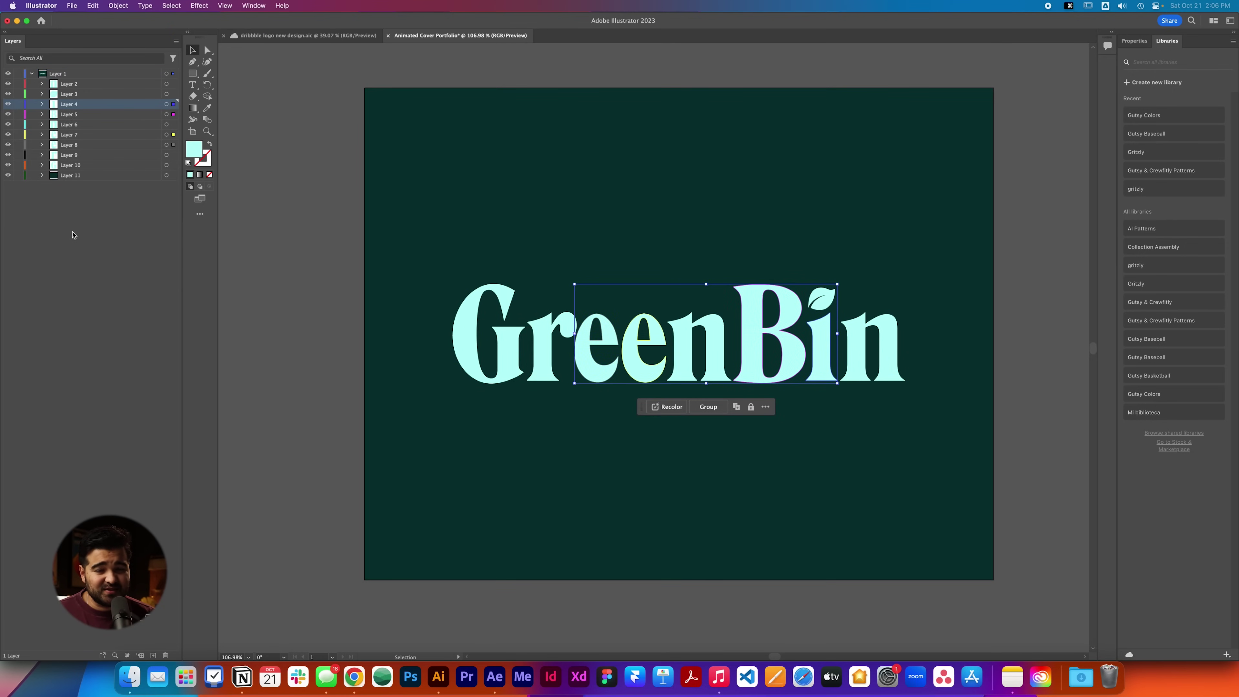
# Move the released sublayers out of Layer 1 to the top level and delete the emptied Layer 1.
pyautogui.moveTo(73, 235); pyautogui.dragTo(84, 73)
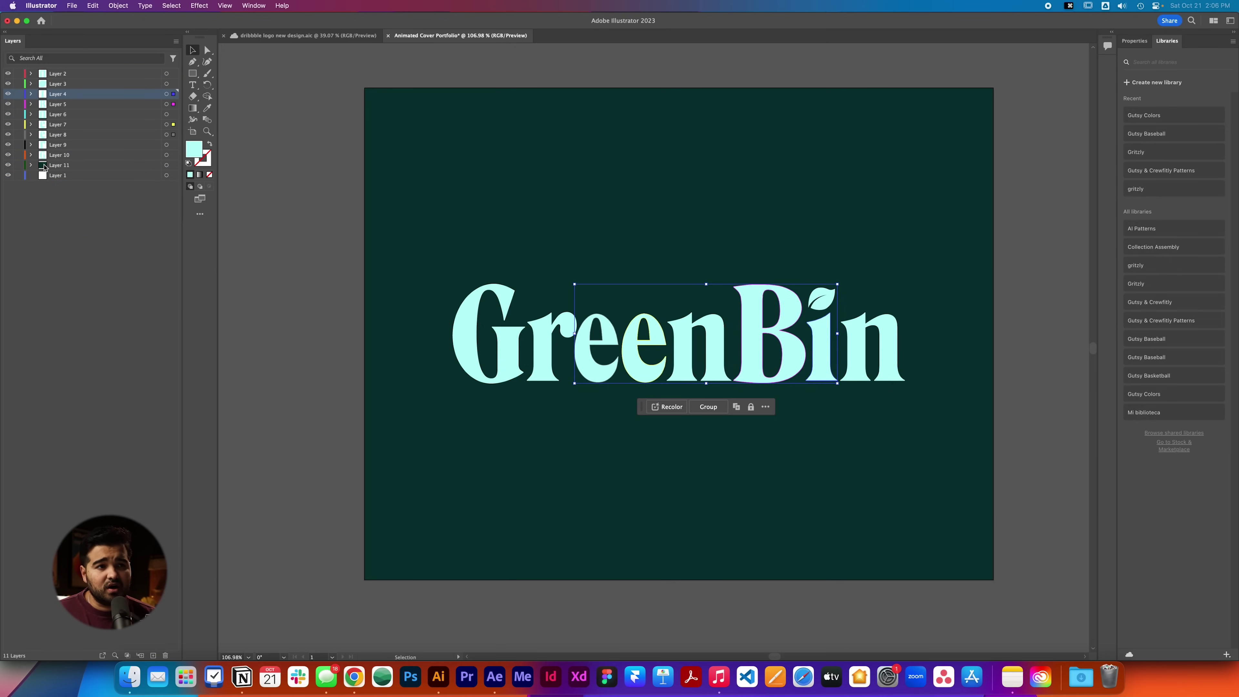
pyautogui.click(59, 176)
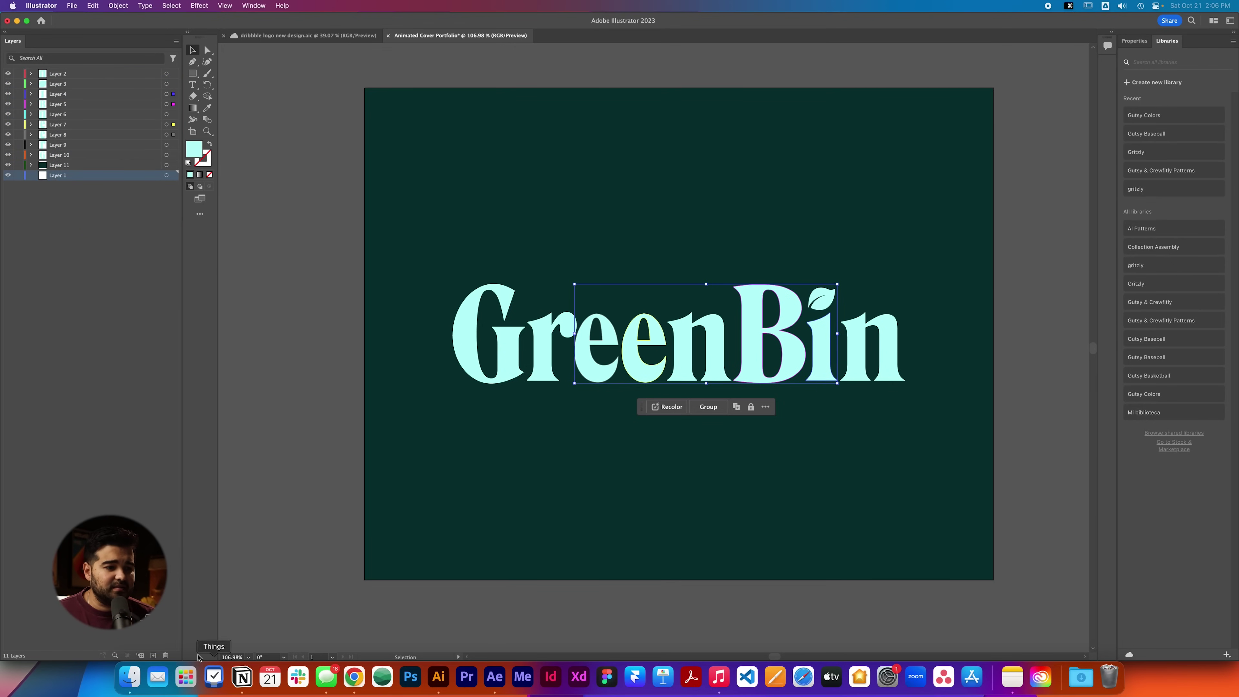
pyautogui.click(166, 655)
# Rename Layer 11, which holds the dark green rectangle, as background.
pyautogui.click(59, 166)
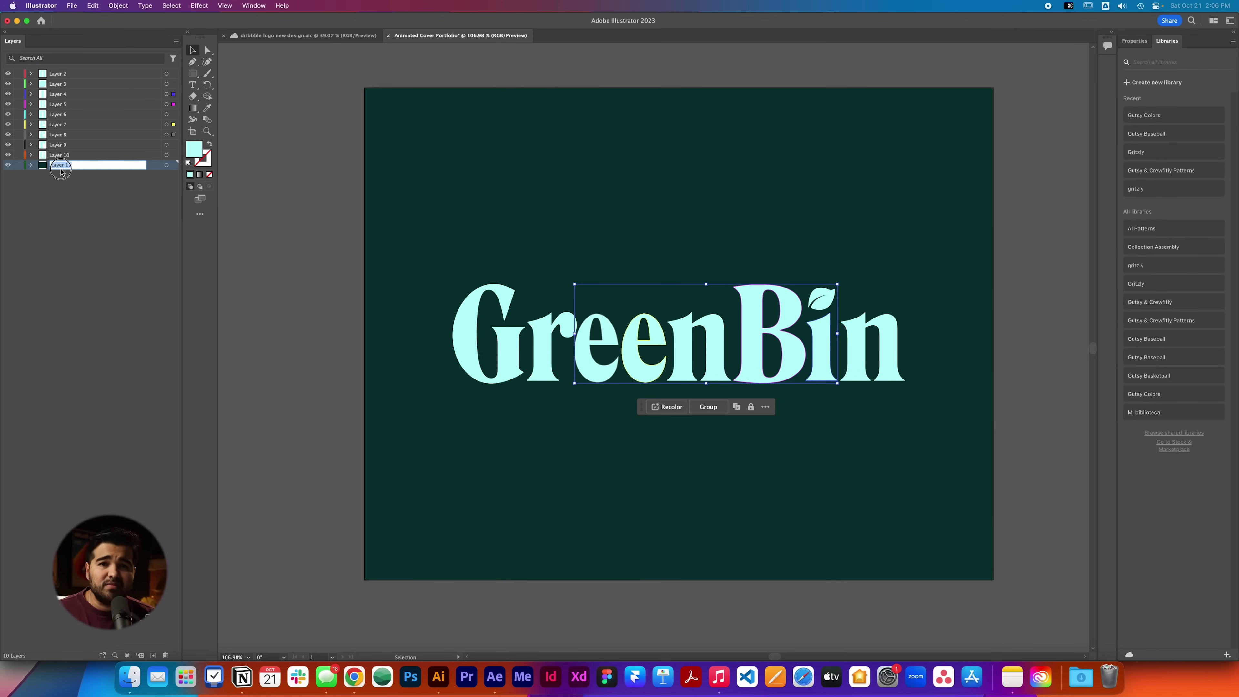
pyautogui.doubleClick(59, 166)
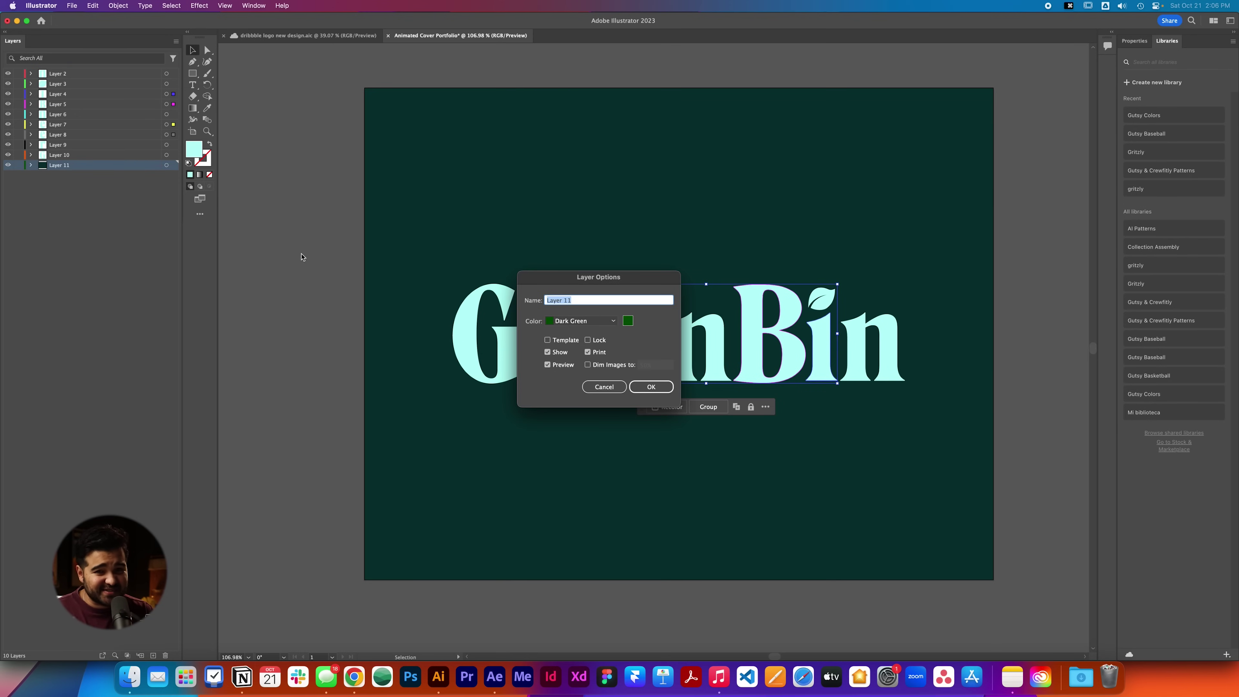
pyautogui.write('background')
pyautogui.press('Return')
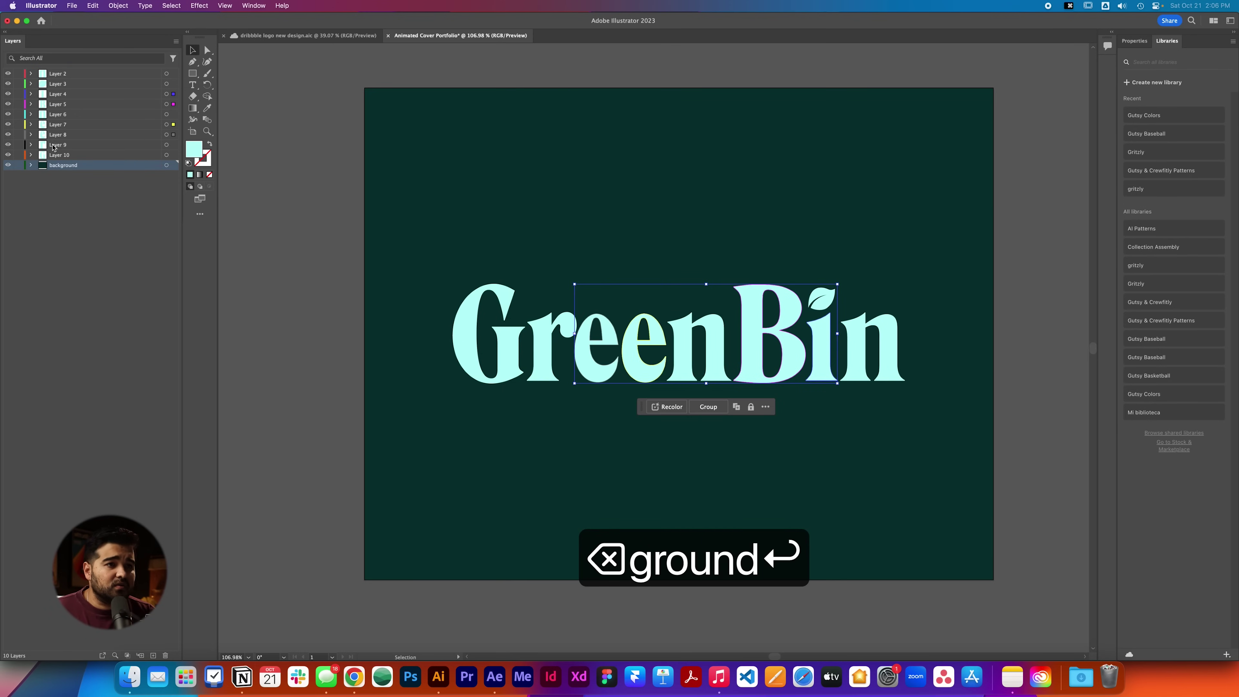
# Rename the five letter layers from Layer 10 up to Layer 6 as G, R, E, E and N.
pyautogui.doubleClick(61, 155)
pyautogui.write('G')
pyautogui.press('Return')
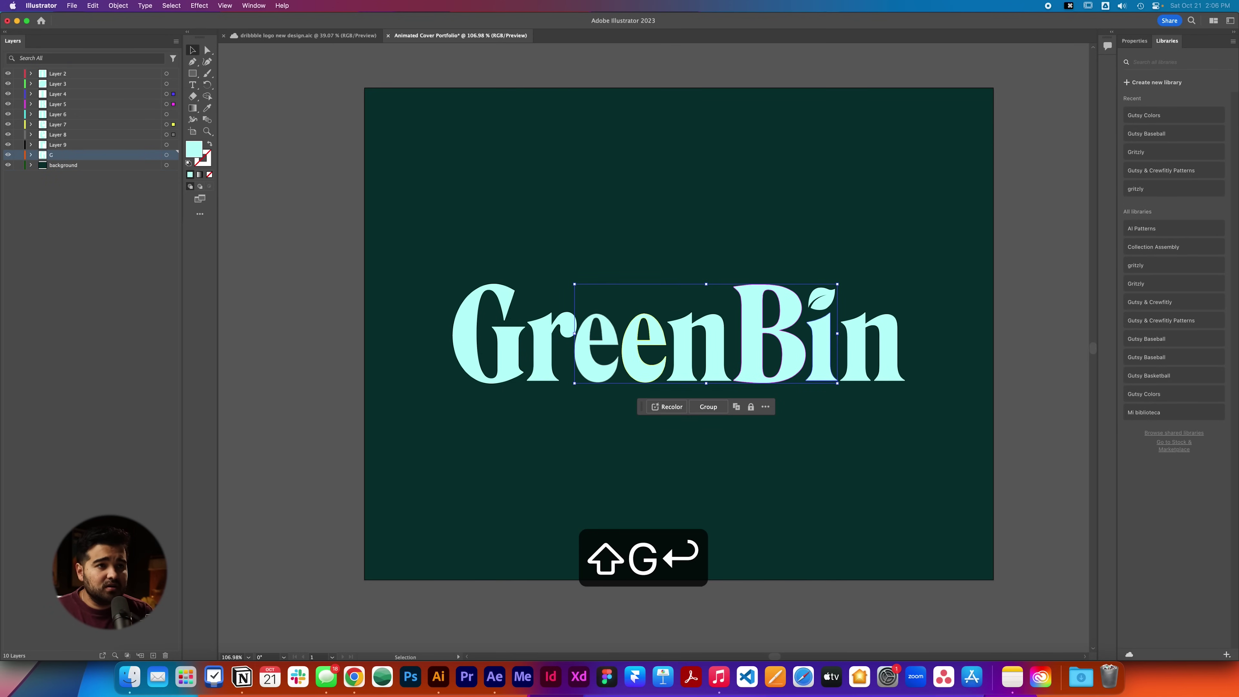
pyautogui.doubleClick(63, 145)
pyautogui.write('R')
pyautogui.press('Return')
pyautogui.doubleClick(59, 134)
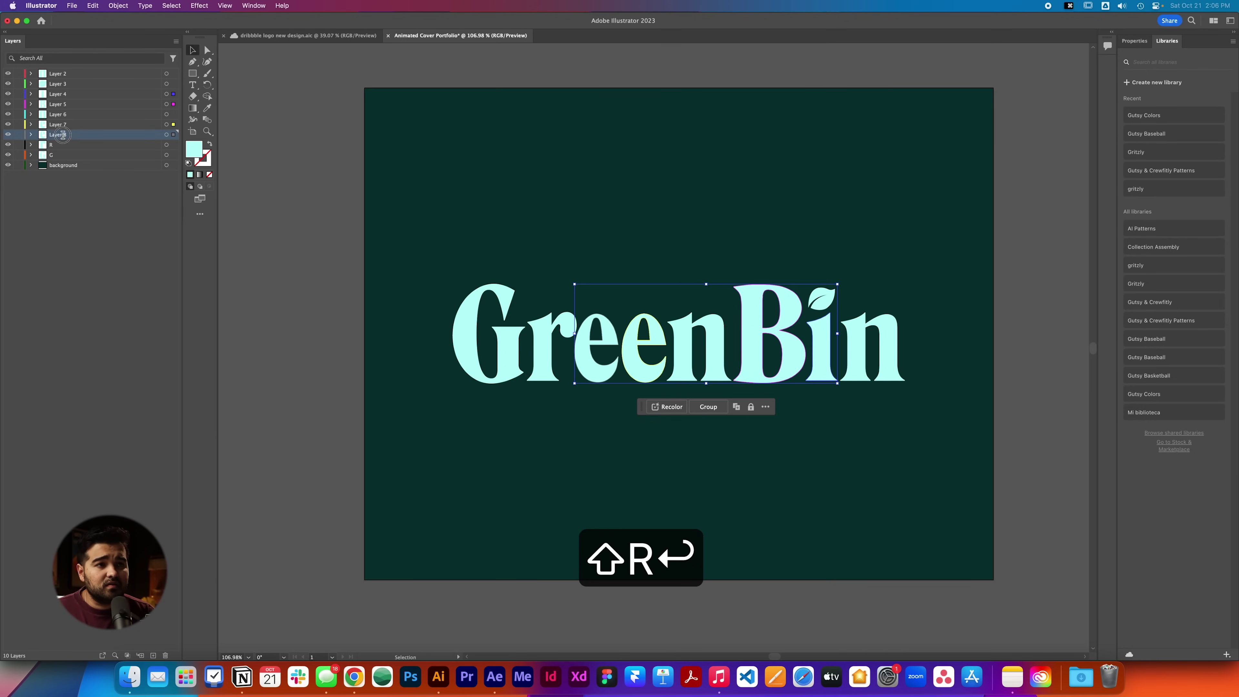
pyautogui.write('E')
pyautogui.press('Return')
pyautogui.doubleClick(54, 125)
pyautogui.write('E')
pyautogui.press('Return')
pyautogui.doubleClick(58, 114)
pyautogui.write('N')
pyautogui.press('Return')
# Rename the remaining four layers from Layer 5 up to Layer 2 as B, I, Leaf and N.
pyautogui.doubleClick(88, 104)
pyautogui.write('B')
pyautogui.press('Return')
pyautogui.doubleClick(64, 94)
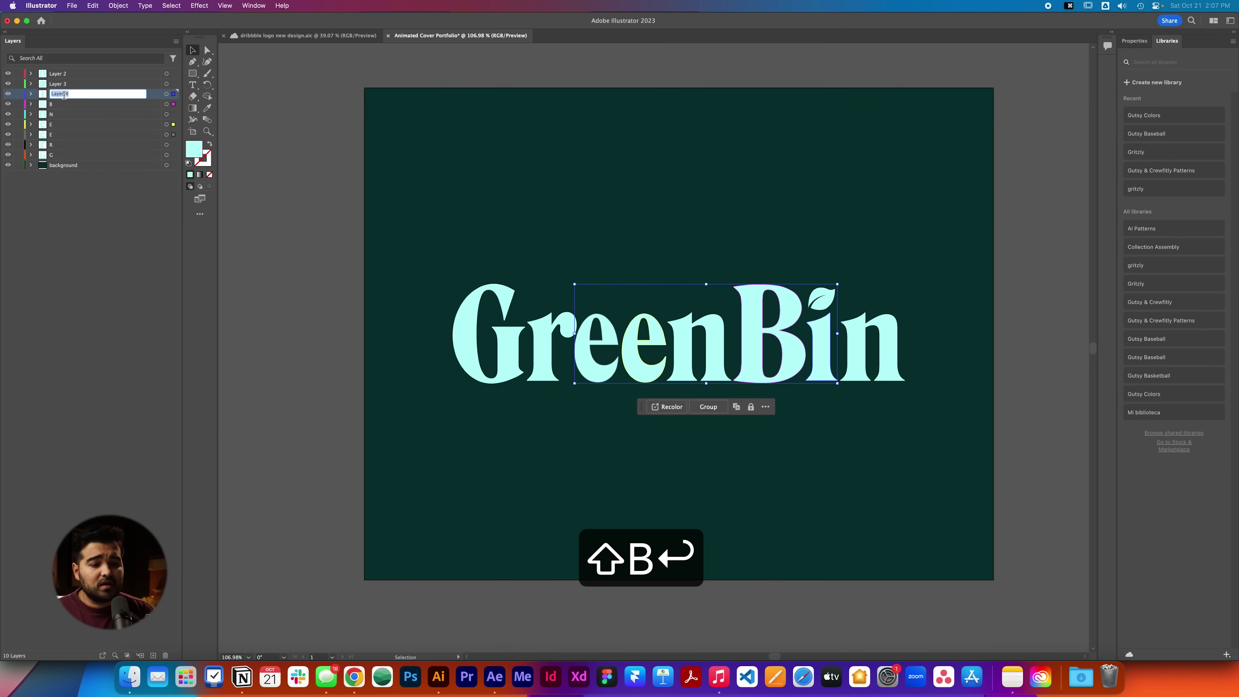
pyautogui.write('I')
pyautogui.press('Return')
pyautogui.doubleClick(57, 86)
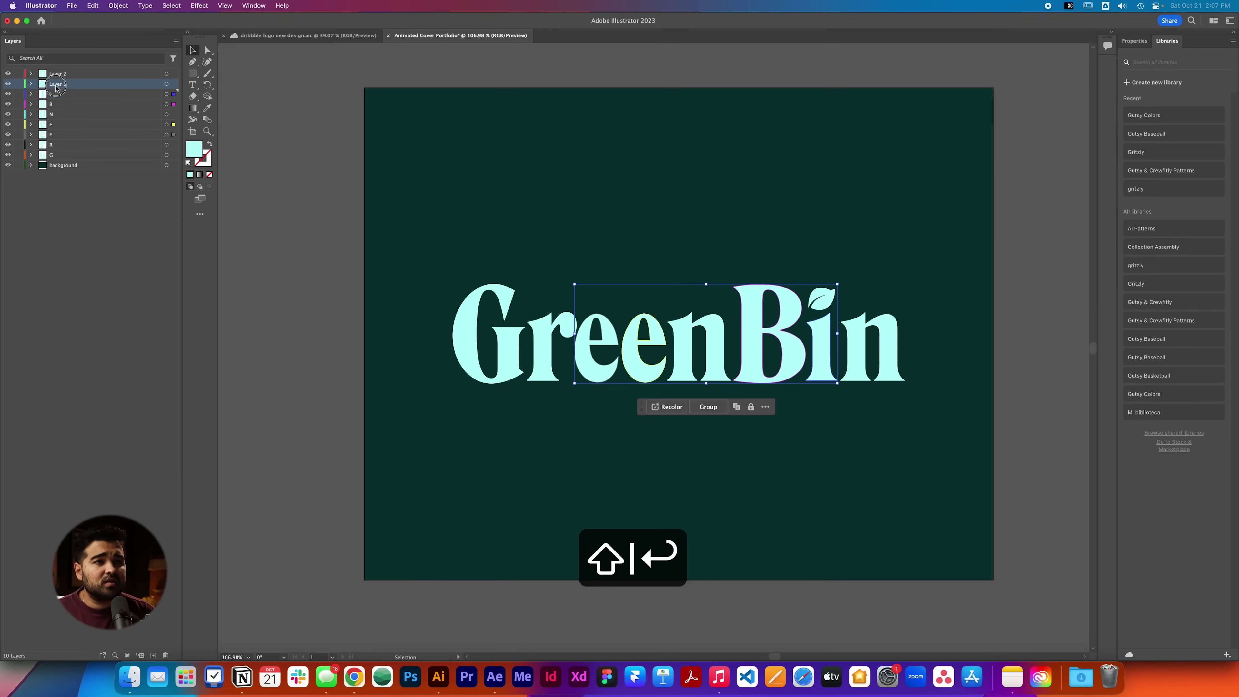
pyautogui.write('Leaf')
pyautogui.press('Return')
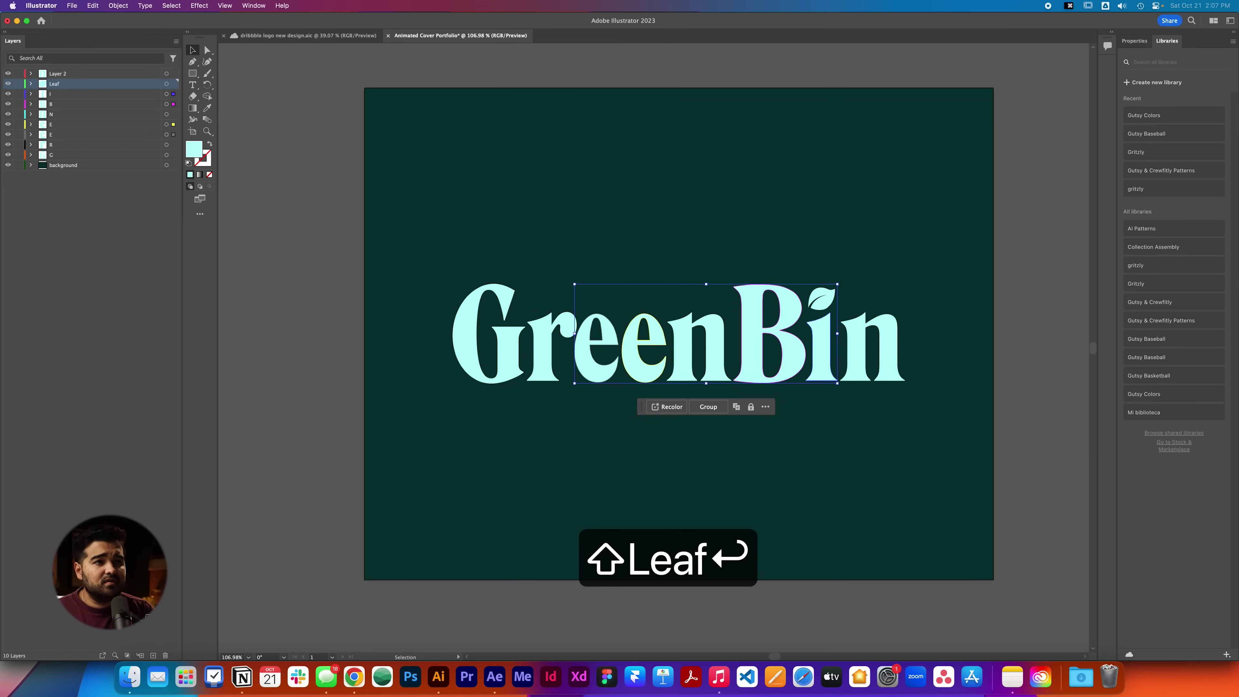
pyautogui.doubleClick(58, 74)
pyautogui.write('N')
pyautogui.press('Return')
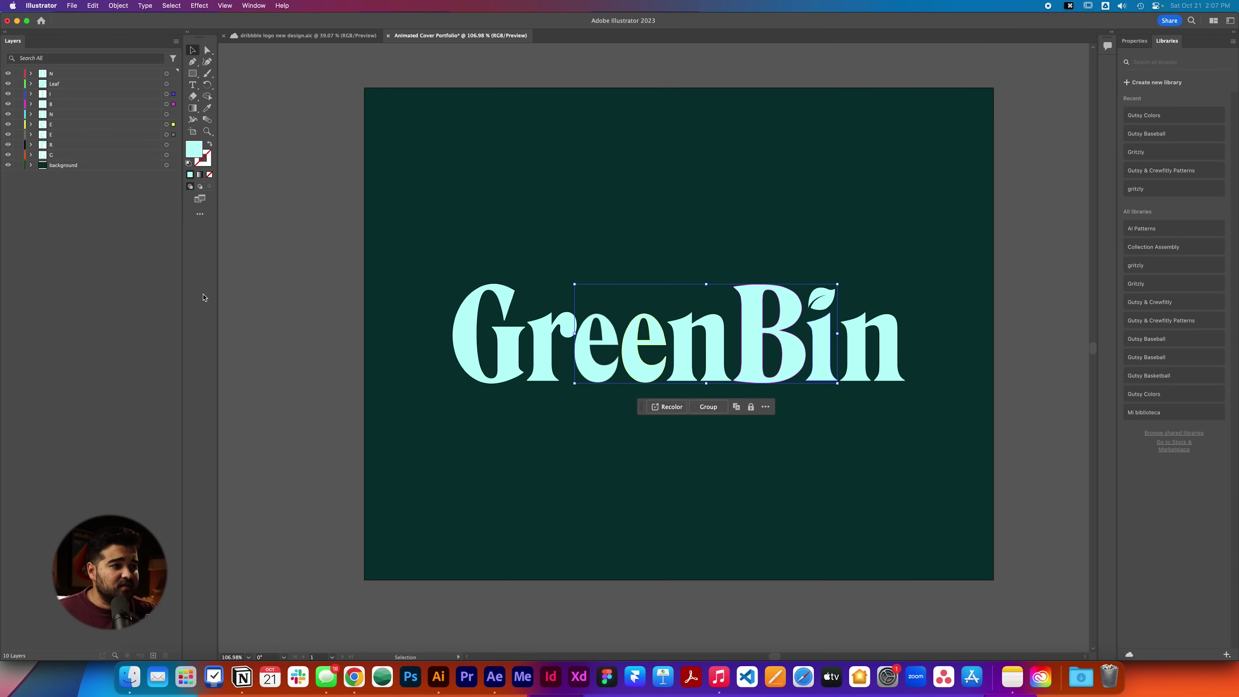
pyautogui.click(244, 237)
# Save the artwork as Animated Cover Portfolio.ai in a new Desktop folder named "animated cover for portfolio", keeping the default Illustrator options.
pyautogui.moveTo(327, 243); pyautogui.dragTo(233, 233)
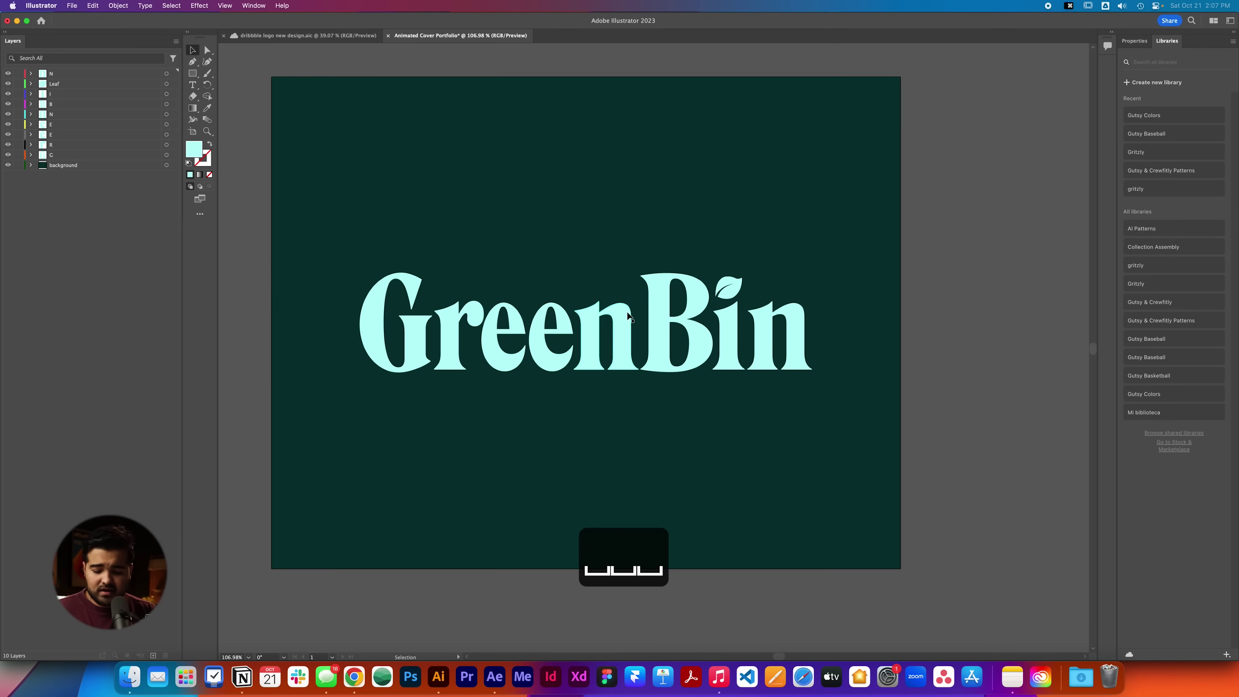
pyautogui.press('shift+super+s')
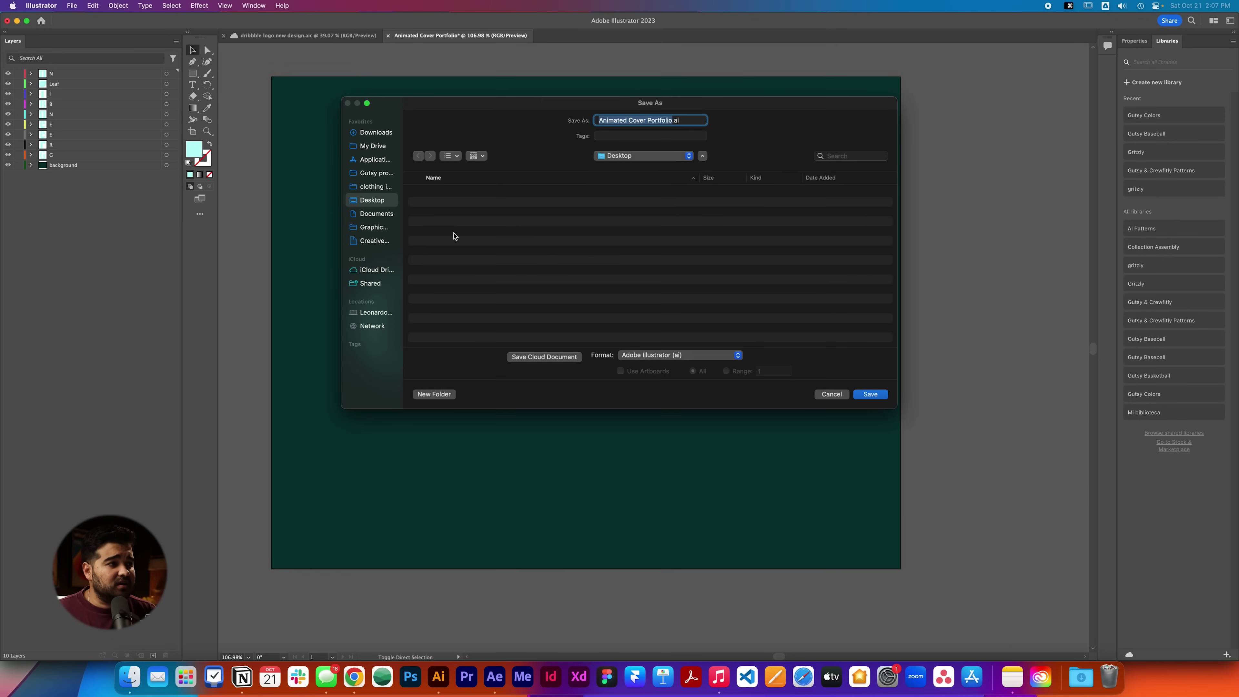
pyautogui.click(438, 396)
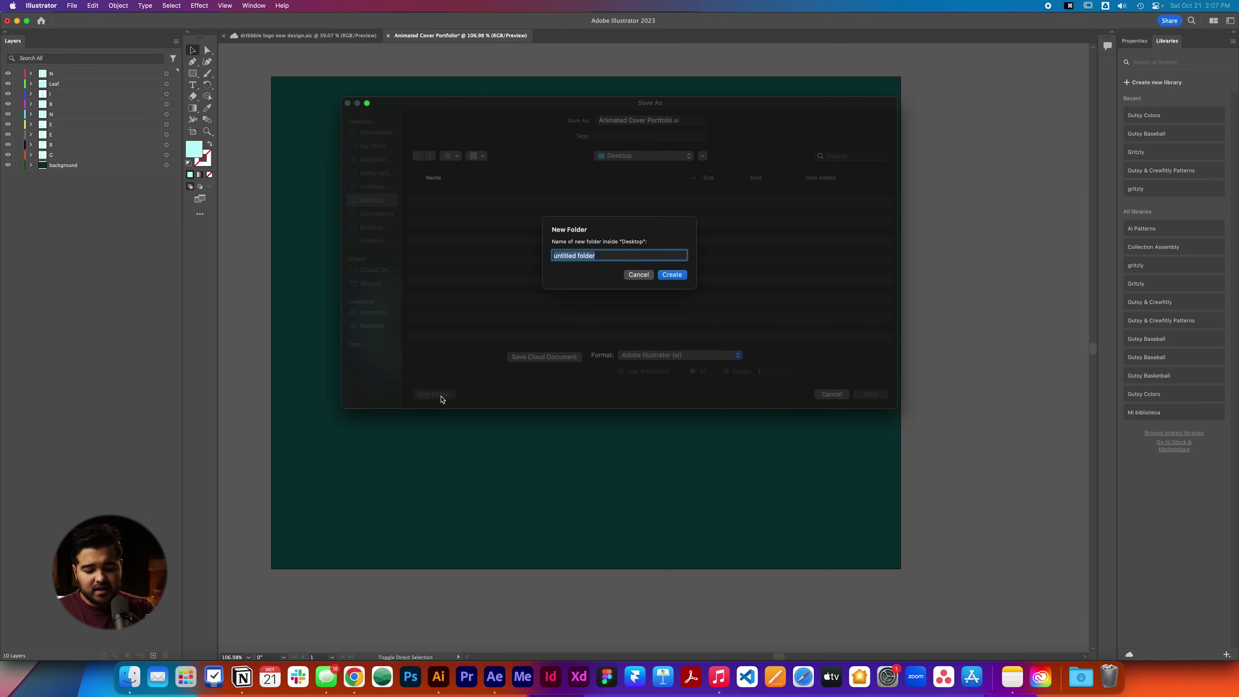
pyautogui.write('animated cover for portfolio')
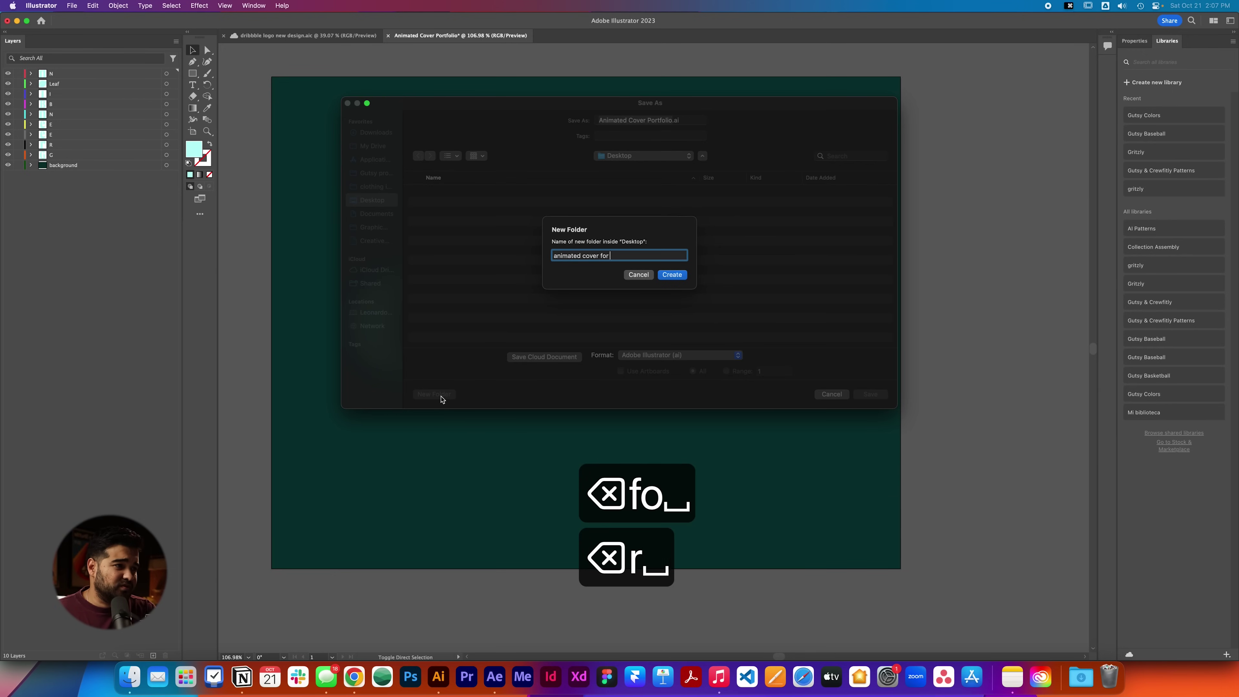
pyautogui.press('Return')
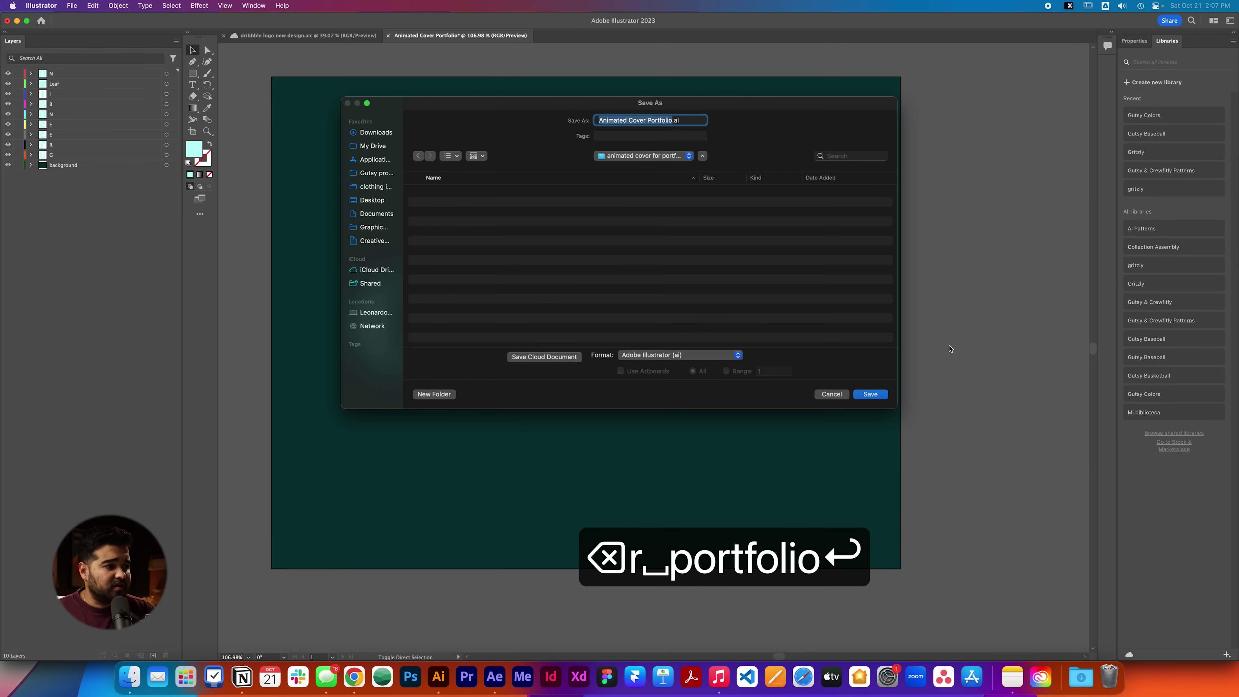
pyautogui.click(873, 394)
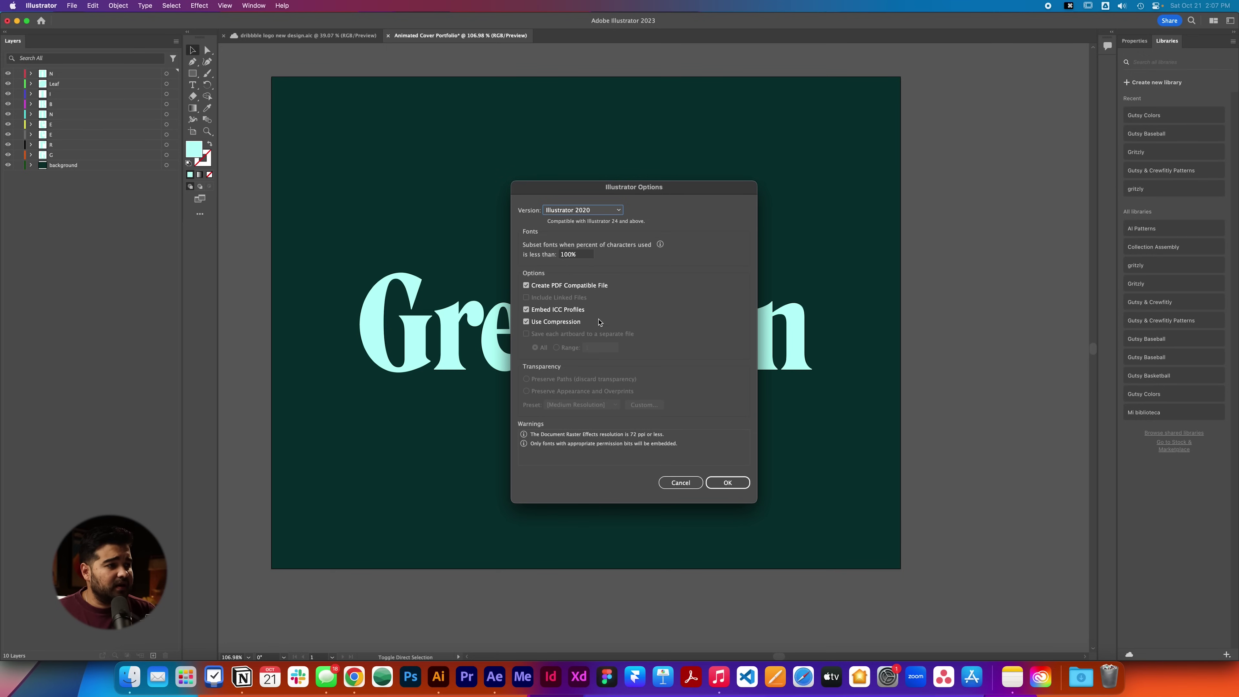
pyautogui.click(728, 484)
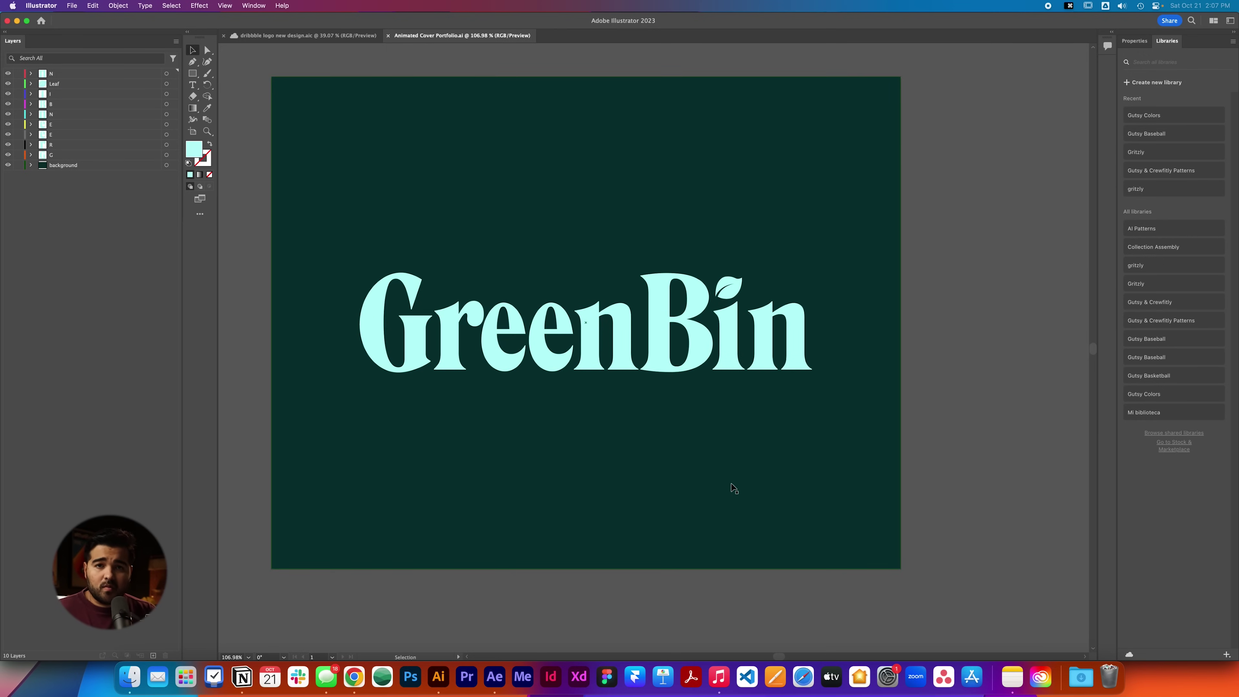
# Switch to After Effects and import Animated Cover Portfolio.ai from the Desktop folder "animated cover for portfolio" as Composition - Retain Layer Sizes.
pyautogui.click(494, 676)
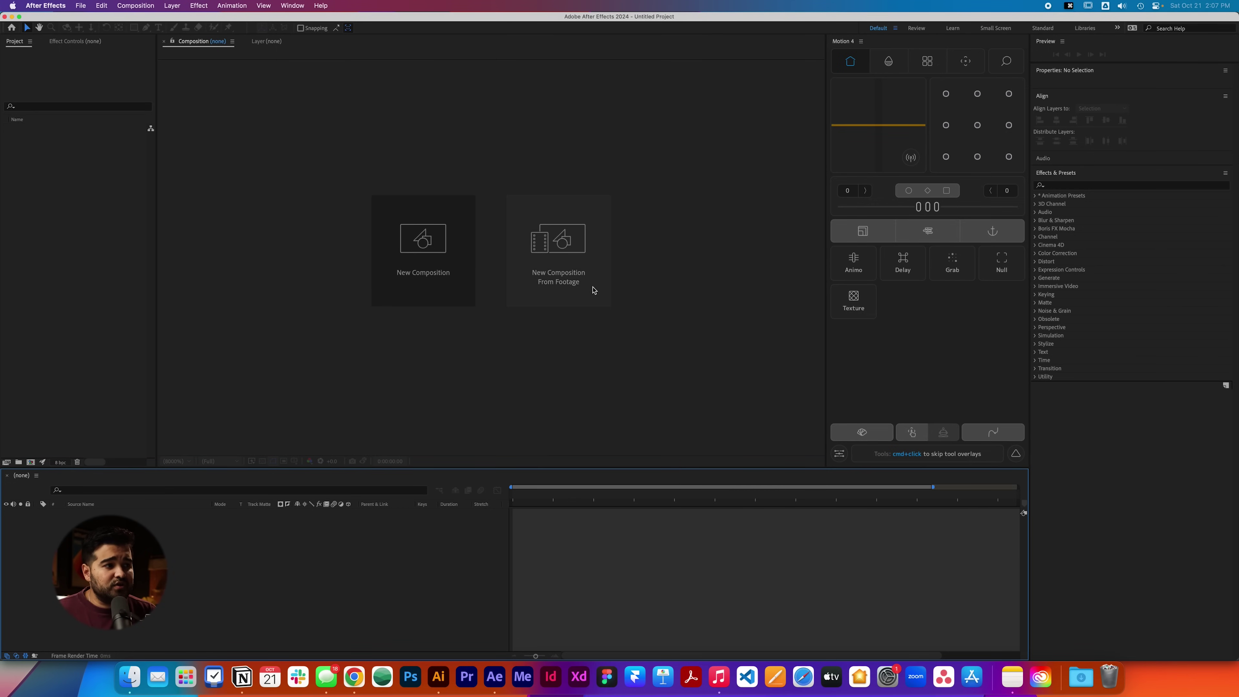
pyautogui.click(572, 293)
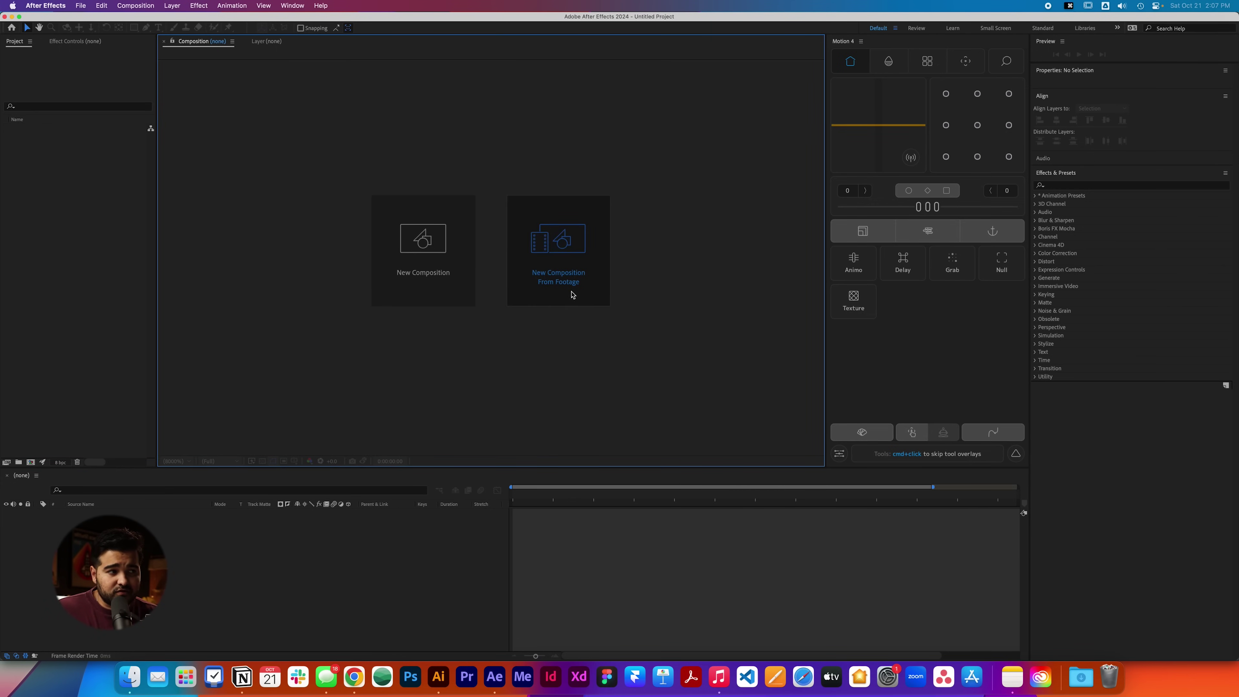
pyautogui.click(399, 192)
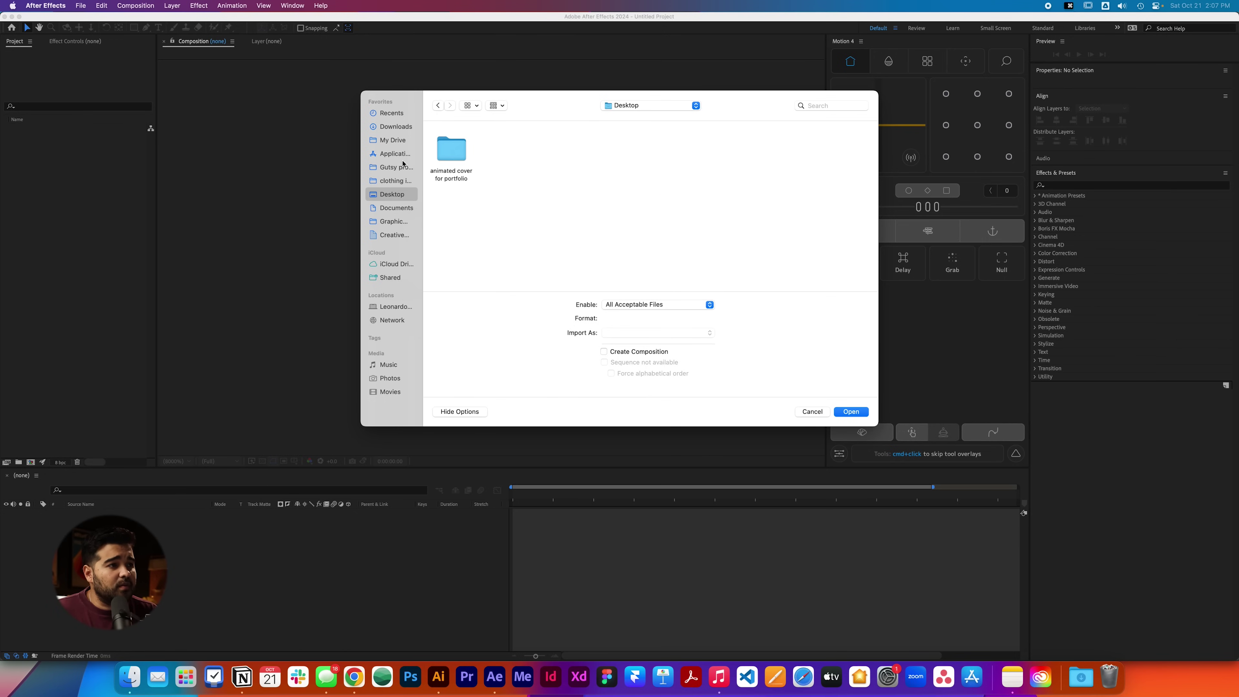
pyautogui.doubleClick(459, 152)
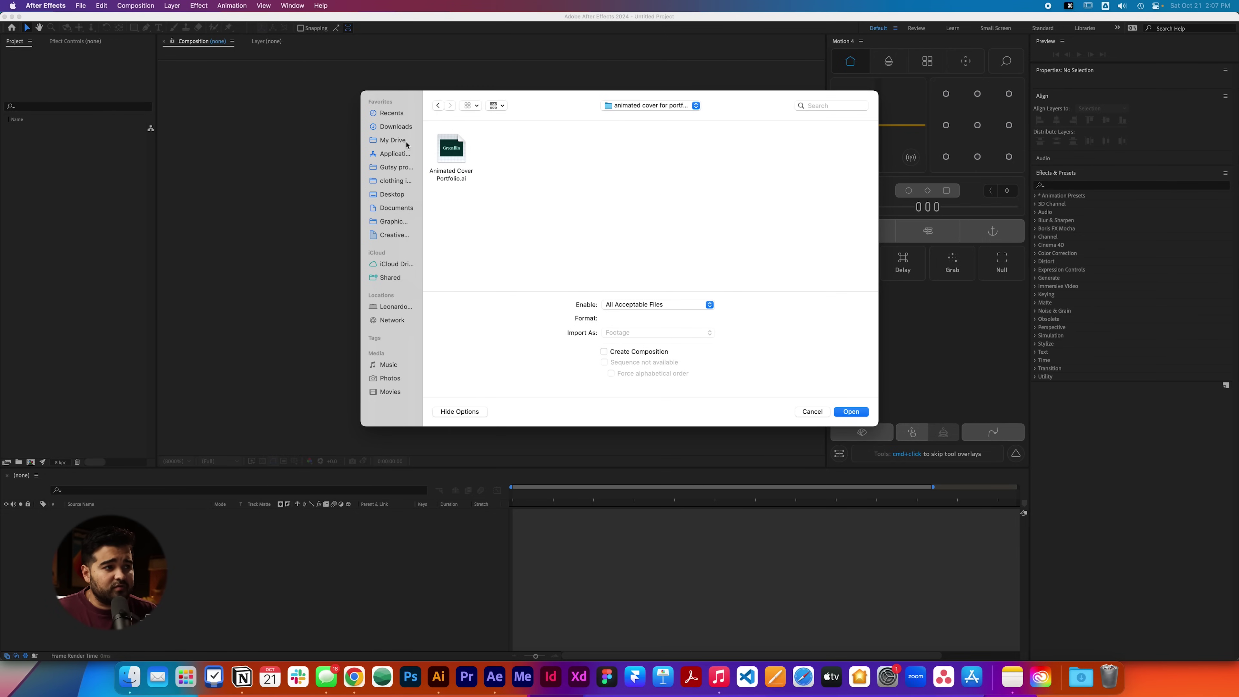
pyautogui.click(443, 152)
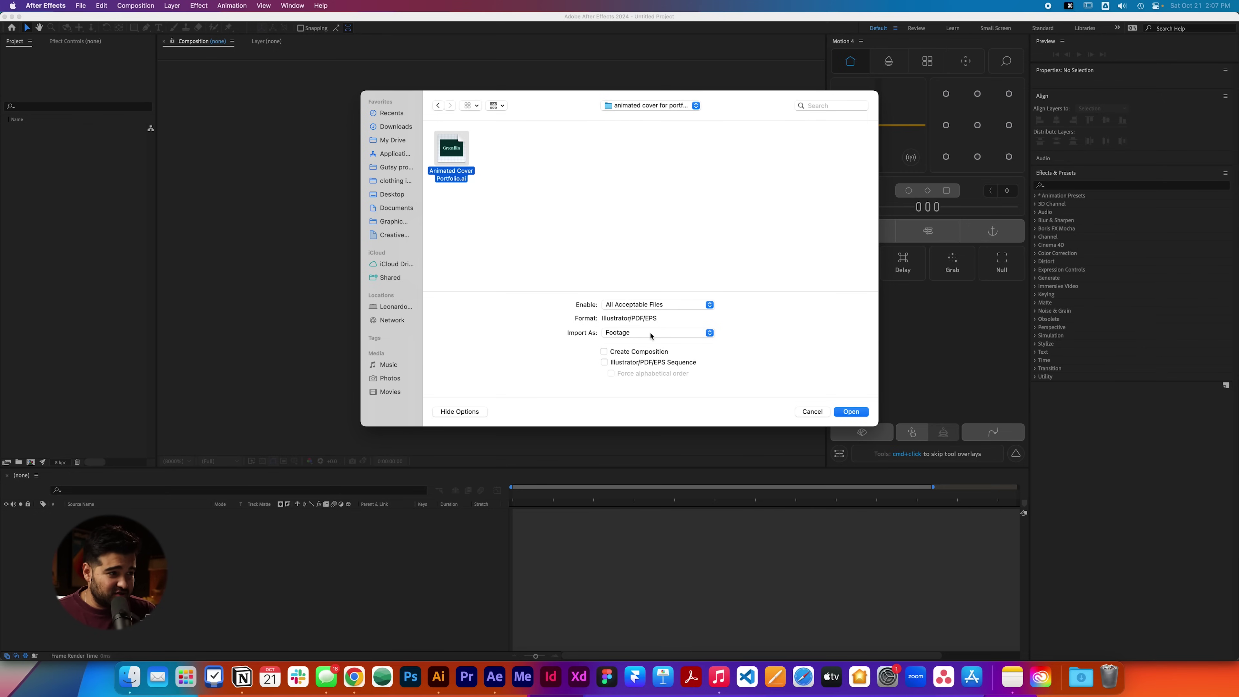
pyautogui.click(611, 335)
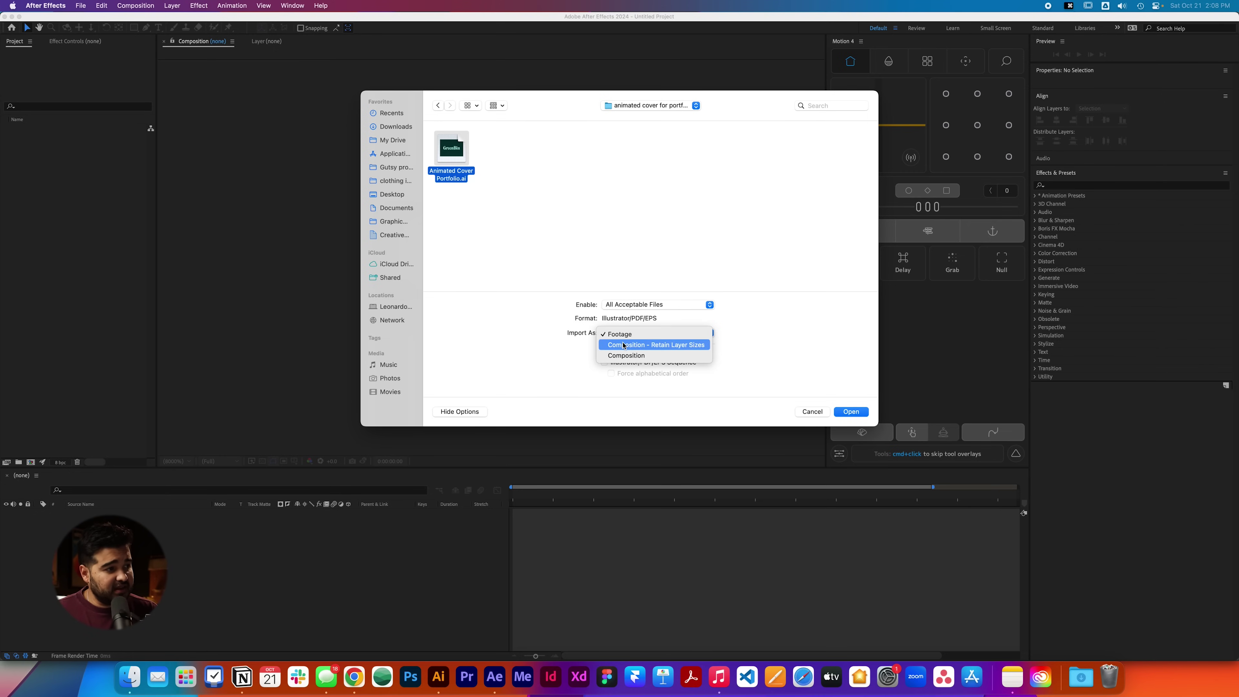
pyautogui.click(648, 346)
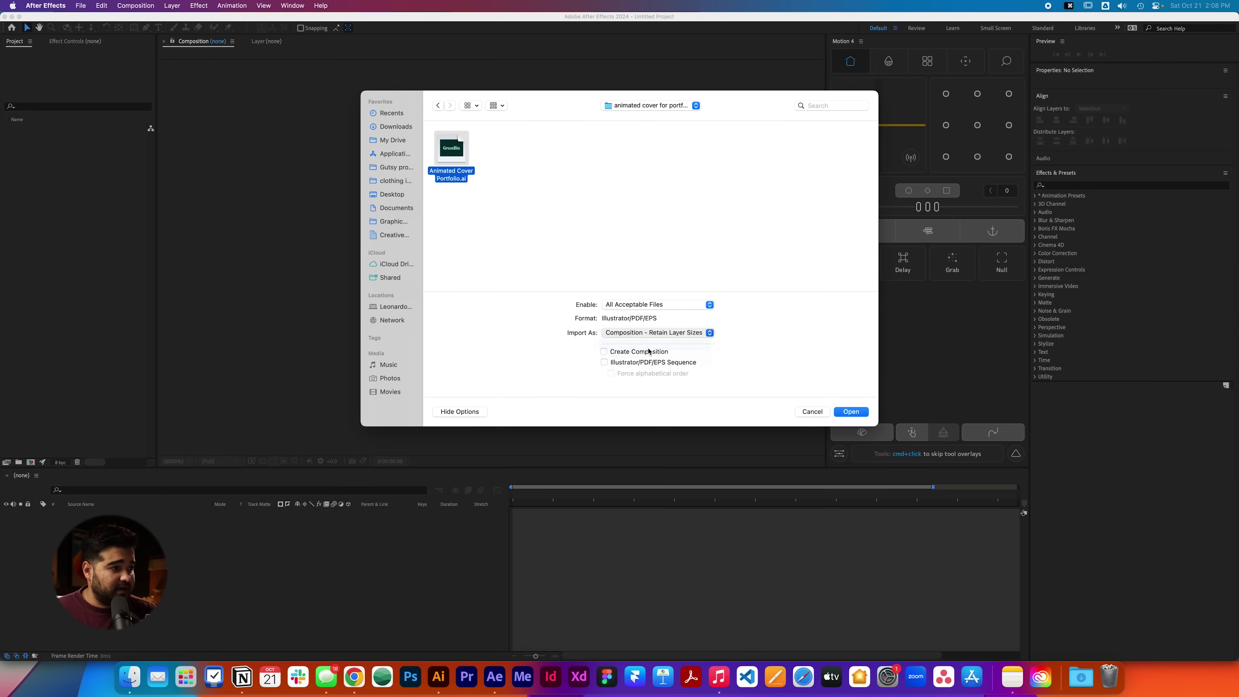
pyautogui.click(847, 411)
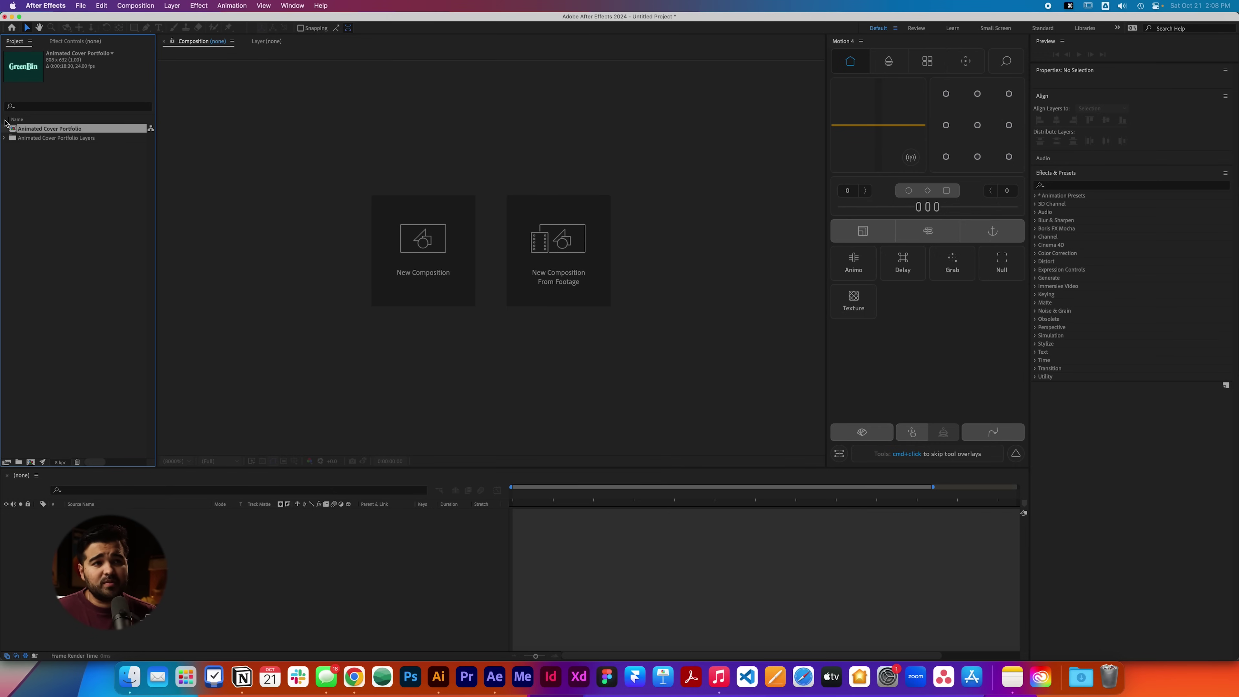
# Open the Animated Cover Portfolio composition and enlarge the timeline area to fit its full layer list.
pyautogui.doubleClick(12, 131)
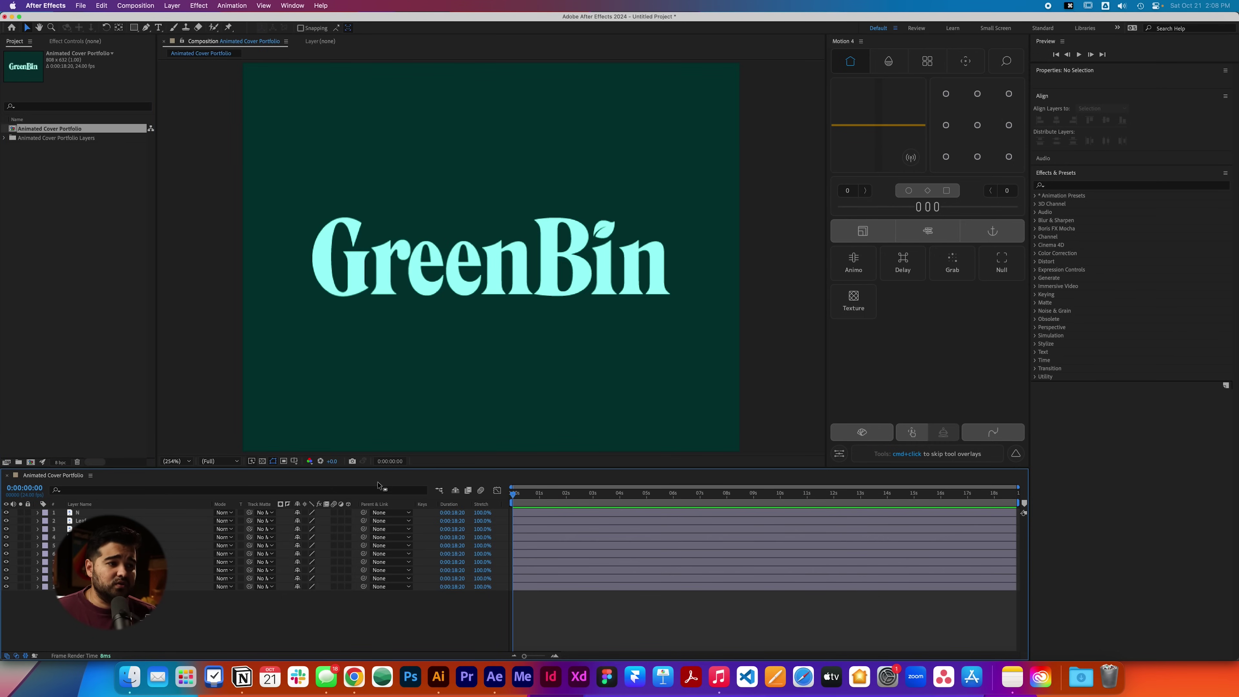
pyautogui.moveTo(387, 467); pyautogui.dragTo(391, 405)
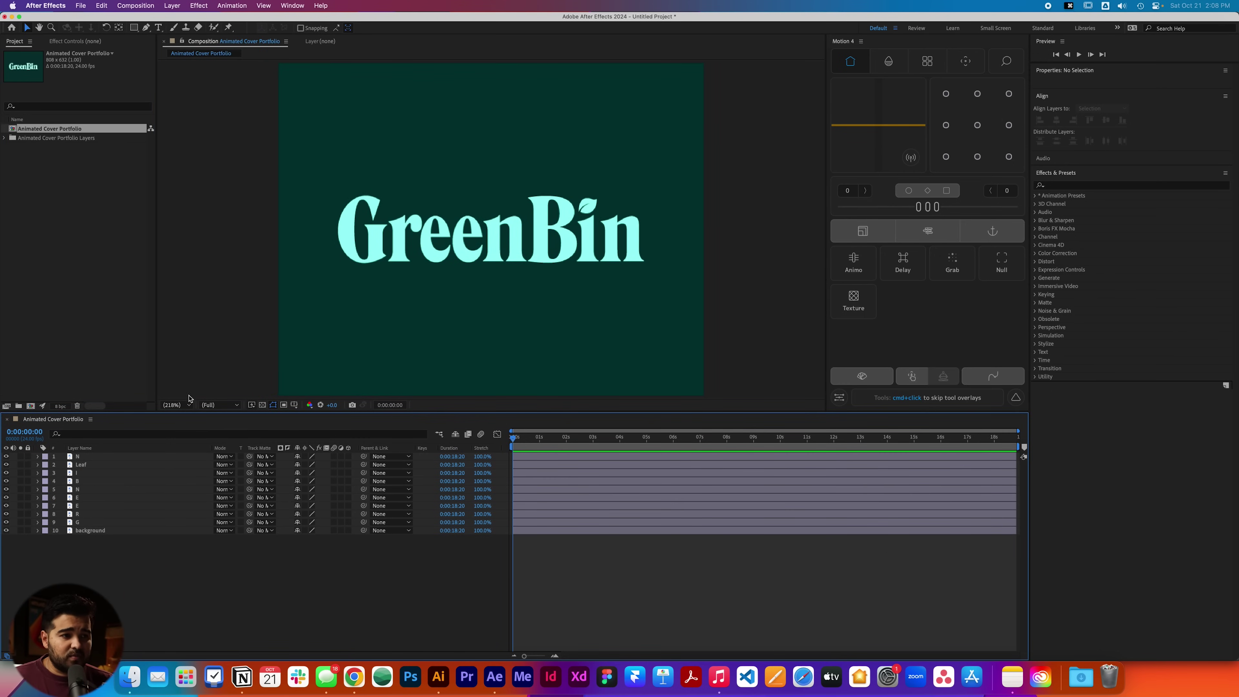
pyautogui.click(193, 530)
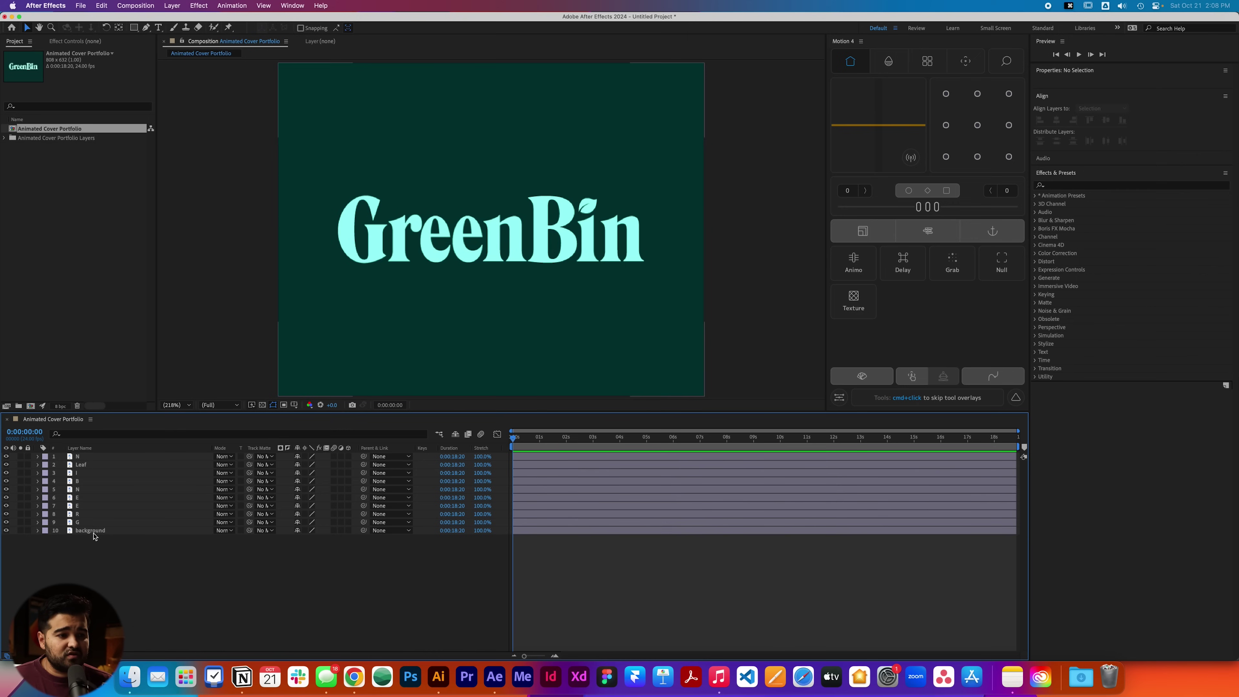
# Pre-compose all the letter and leaf layers, without the background, into a new composition named "logo animation".
pyautogui.click(112, 522)
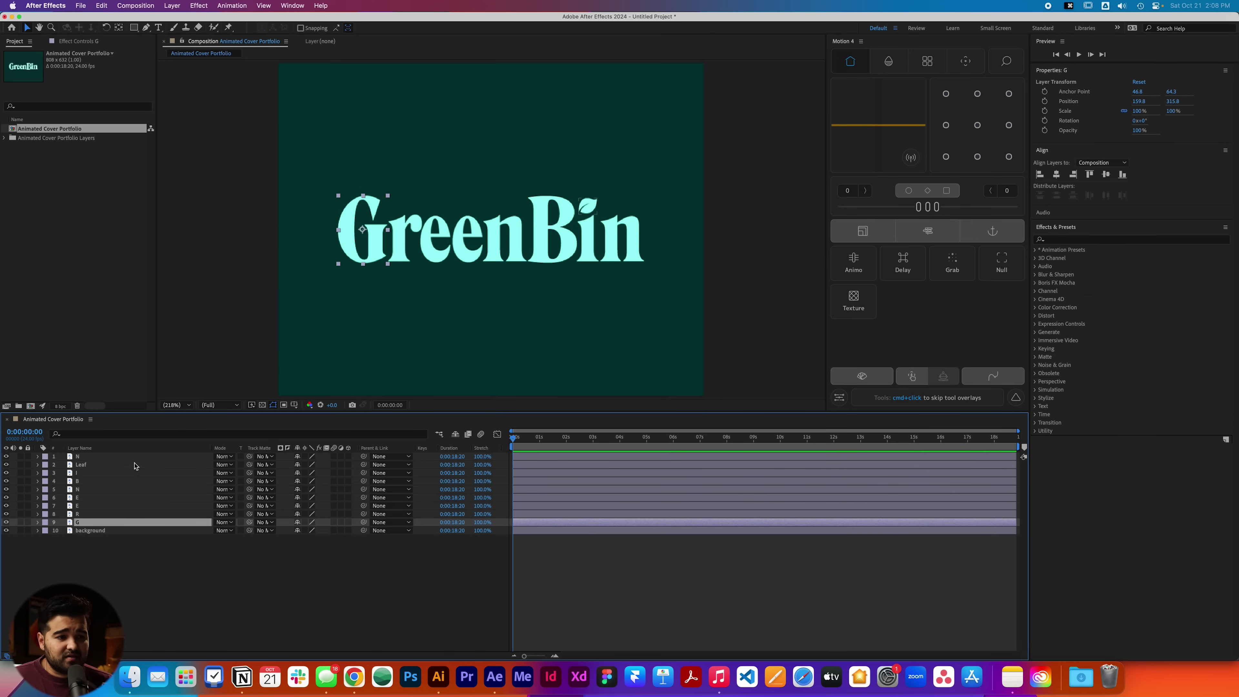
pyautogui.keyDown('shift'); pyautogui.click(133, 457); pyautogui.keyUp('shift')
pyautogui.rightClick(135, 461)
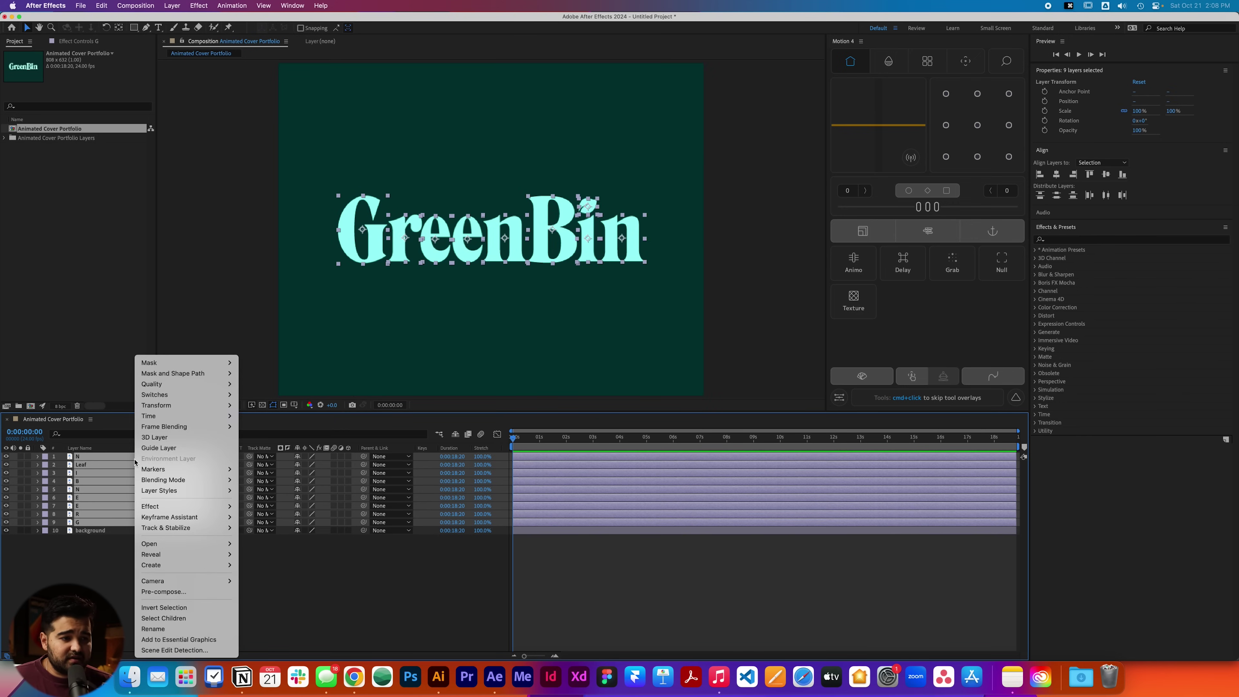
pyautogui.click(161, 591)
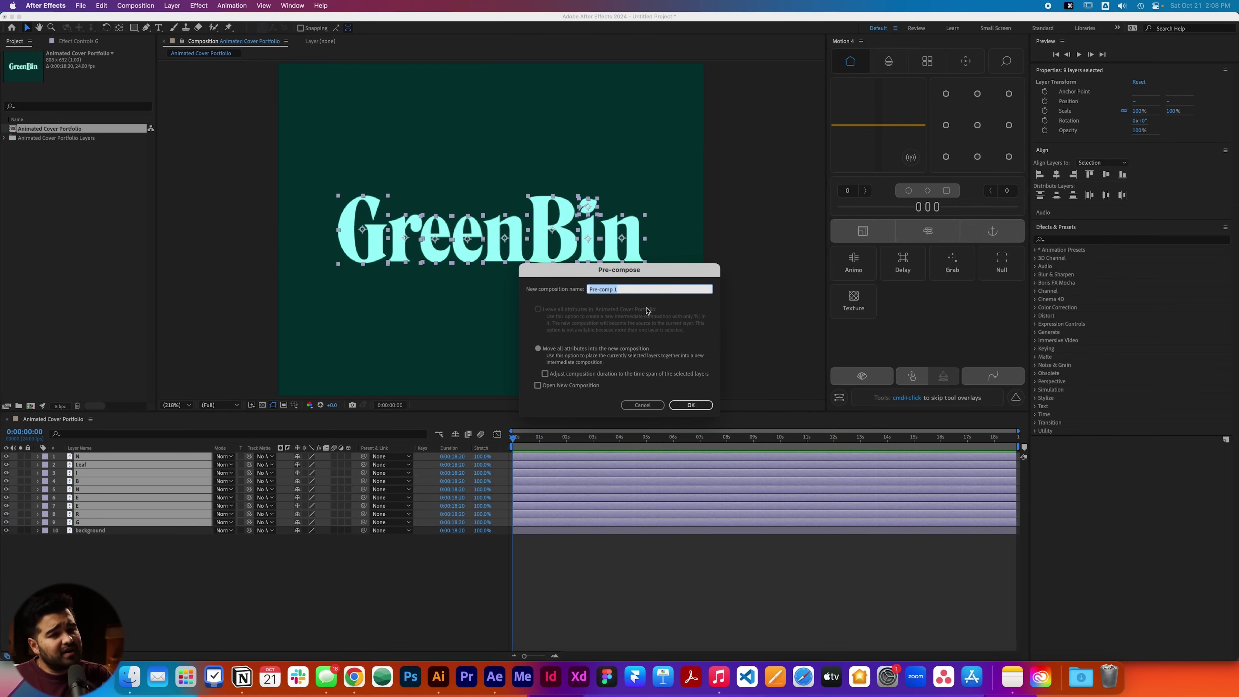
pyautogui.write('logo animation')
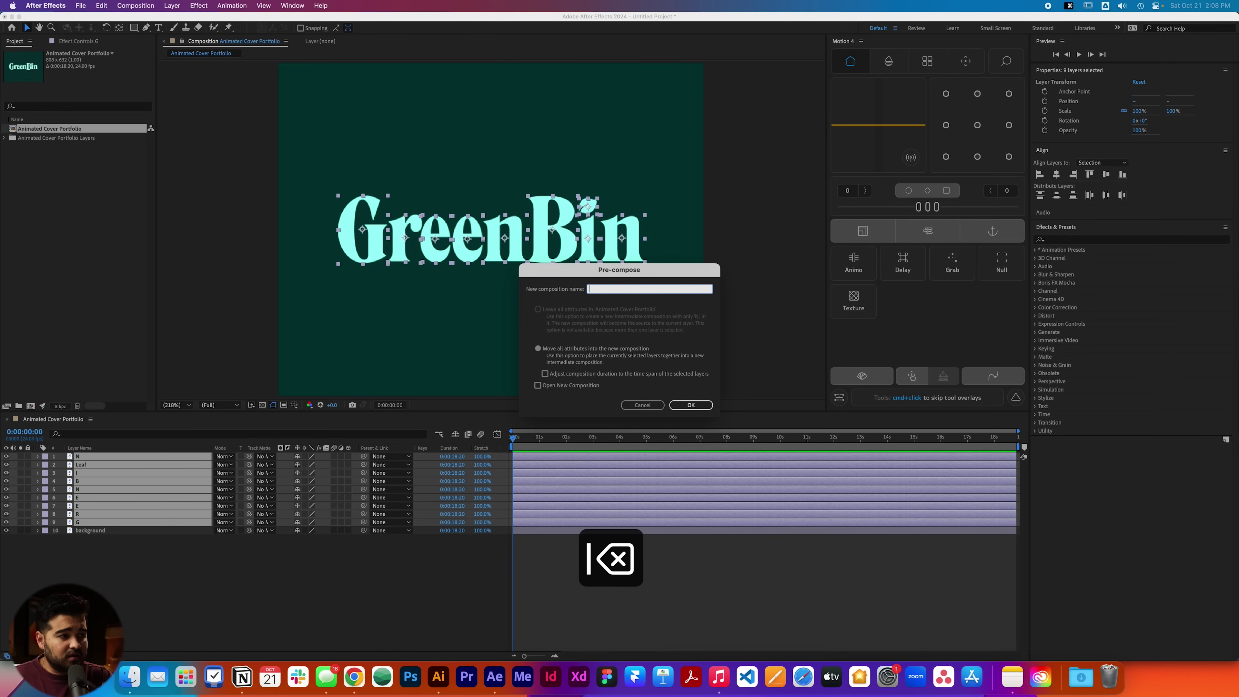
pyautogui.press('Return')
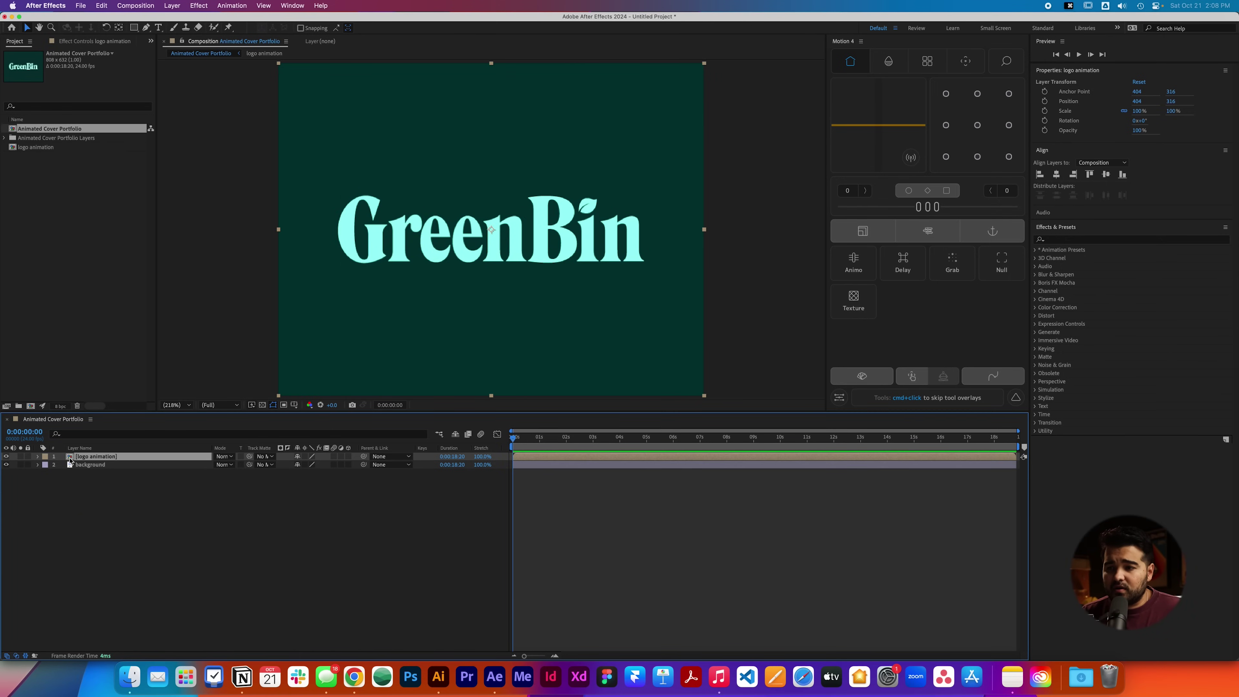
# Inside the logo animation composition, add Position keyframes at 0:00:00:16 to the G, first E, first N and I layers.
pyautogui.doubleClick(74, 458)
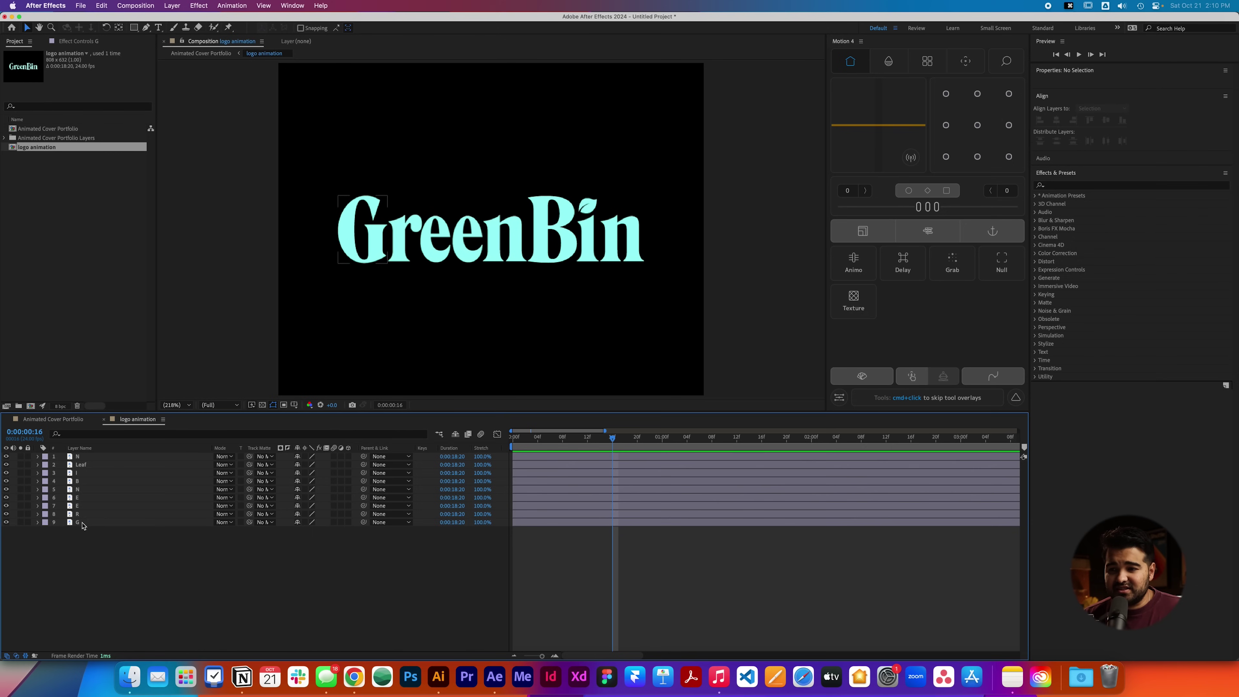
pyautogui.click(81, 522)
pyautogui.keyDown('super'); pyautogui.click(90, 506); pyautogui.keyUp('super')
pyautogui.keyDown('super'); pyautogui.click(91, 474); pyautogui.keyUp('super')
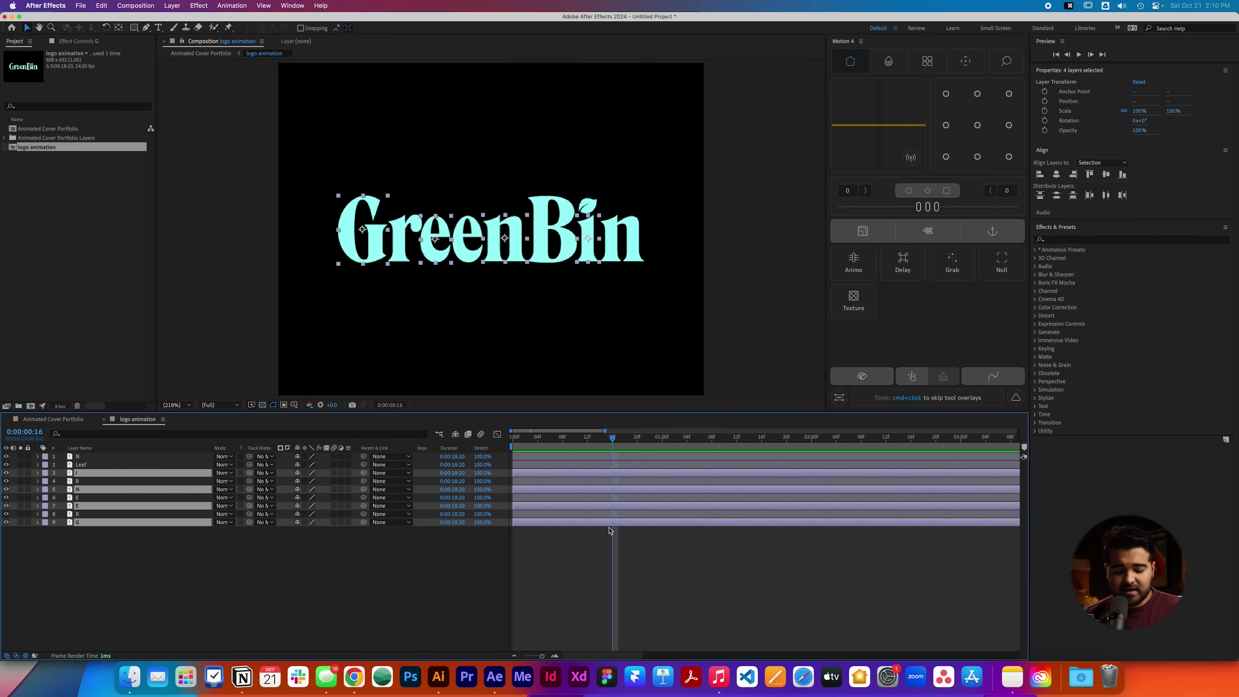
pyautogui.press('p')
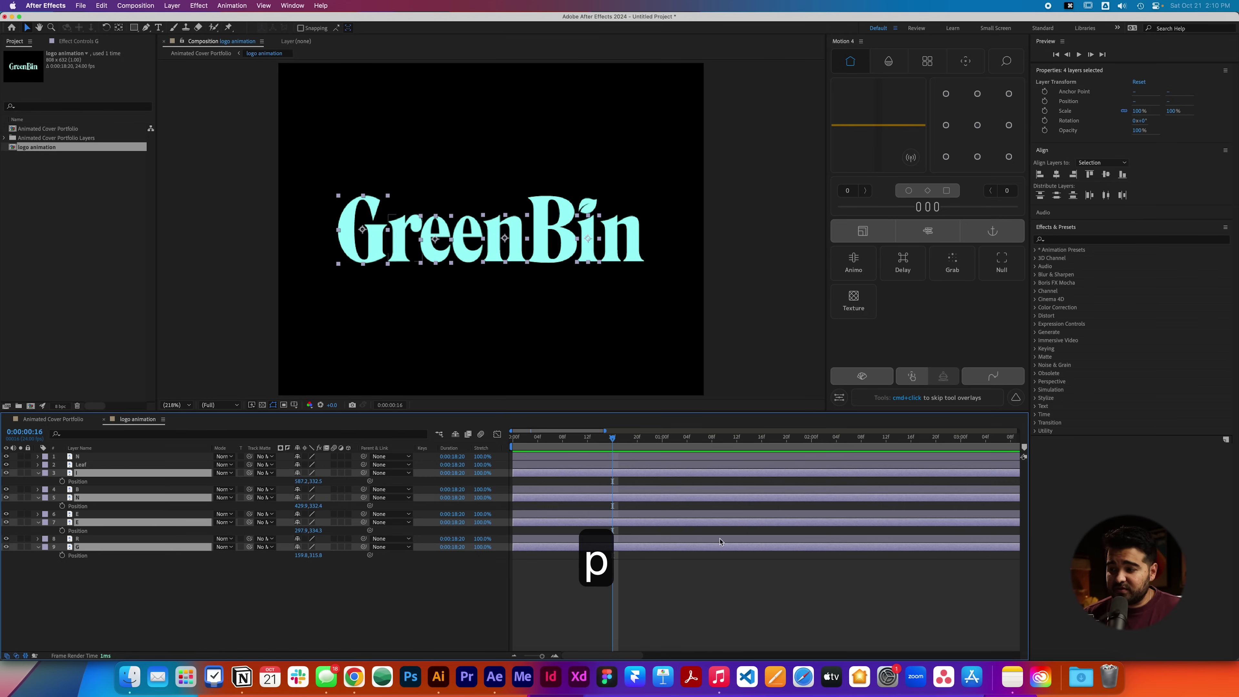
pyautogui.click(62, 481)
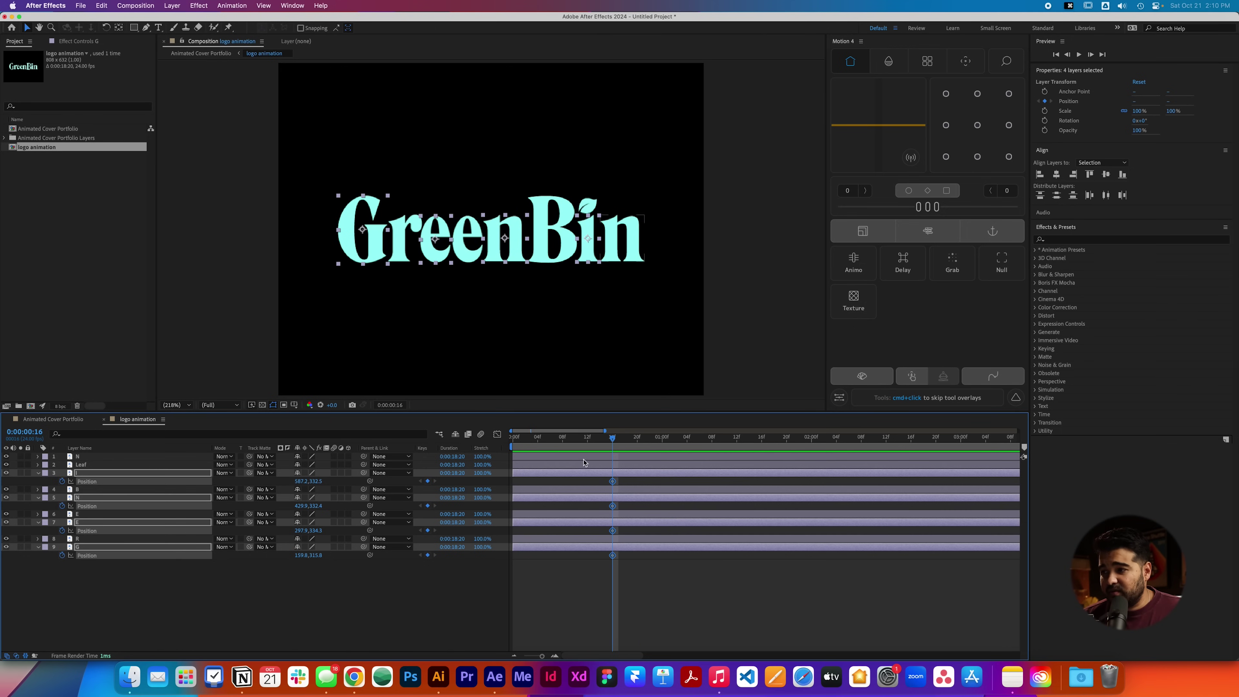
# At 0:00:00:00, shift the four keyframed letters down until the I's vertical Position is about 574.5, and preview the rise.
pyautogui.press('Home')
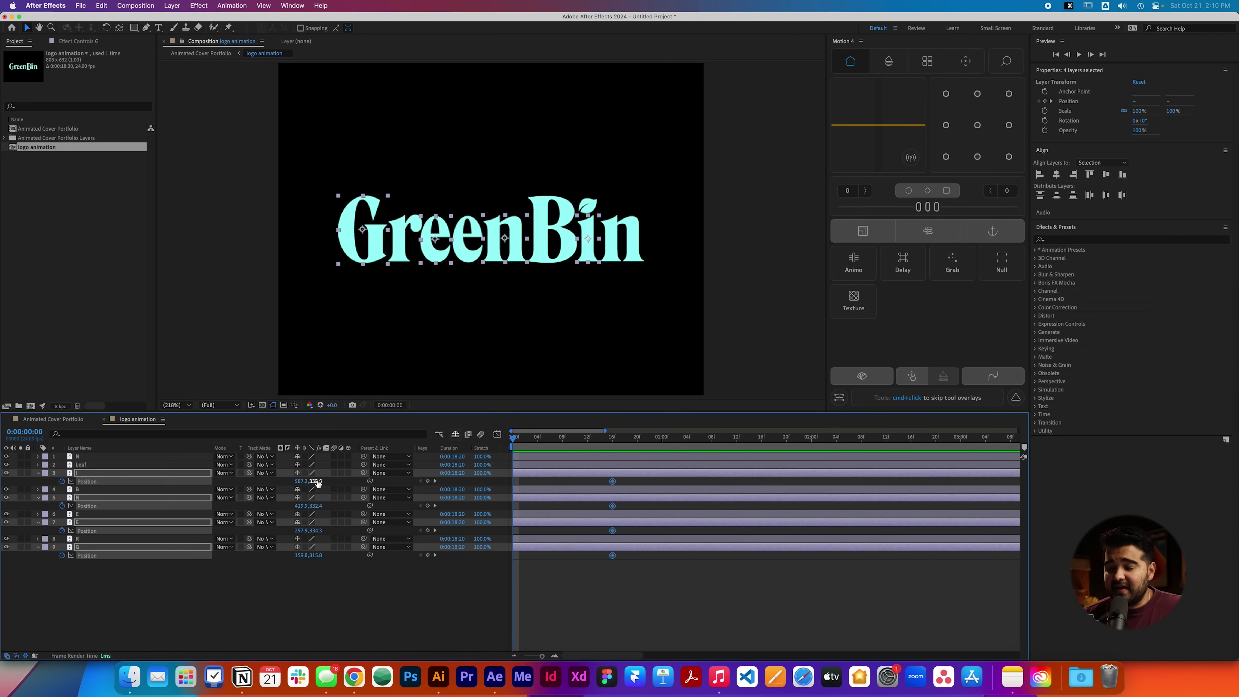
pyautogui.moveTo(317, 481); pyautogui.dragTo(455, 461)
pyautogui.press('space')
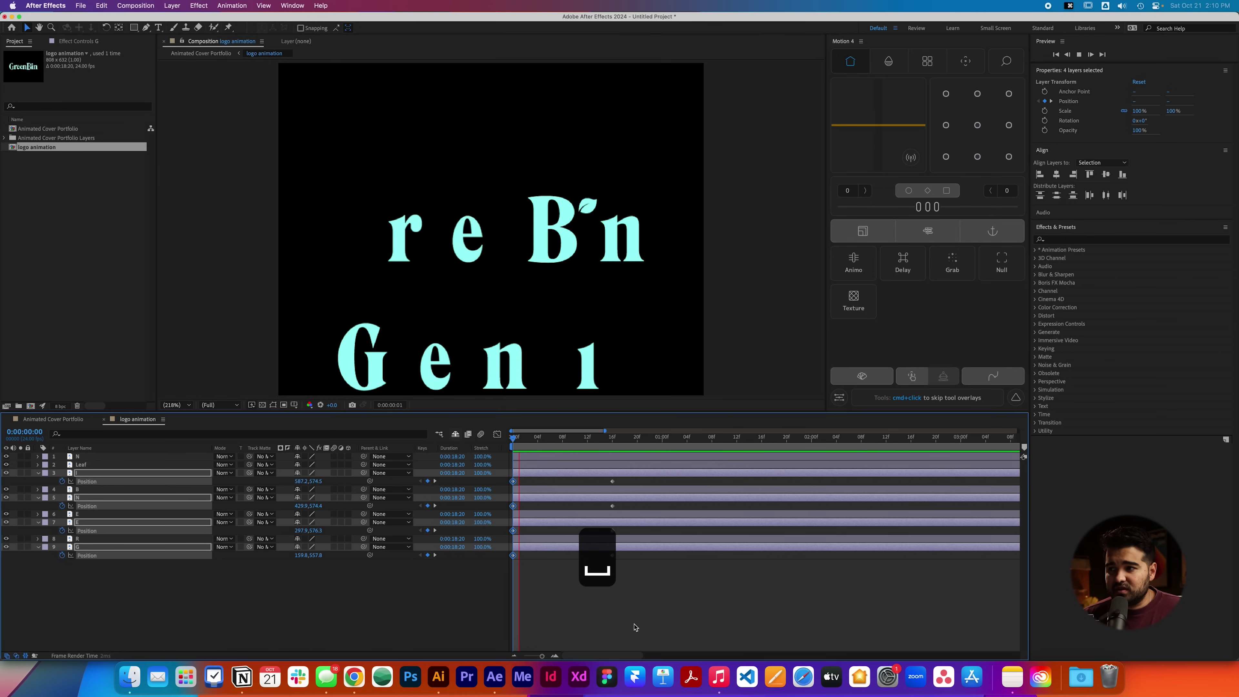
pyautogui.press('space')
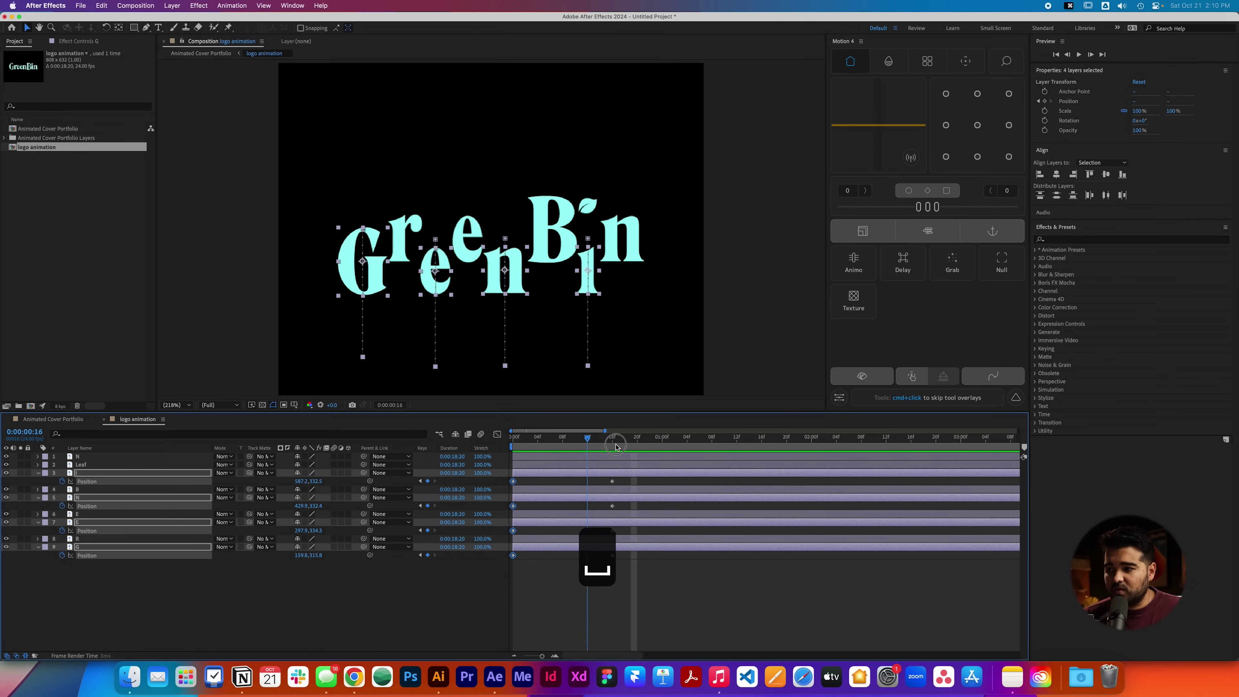
pyautogui.click(509, 442)
pyautogui.click(176, 602)
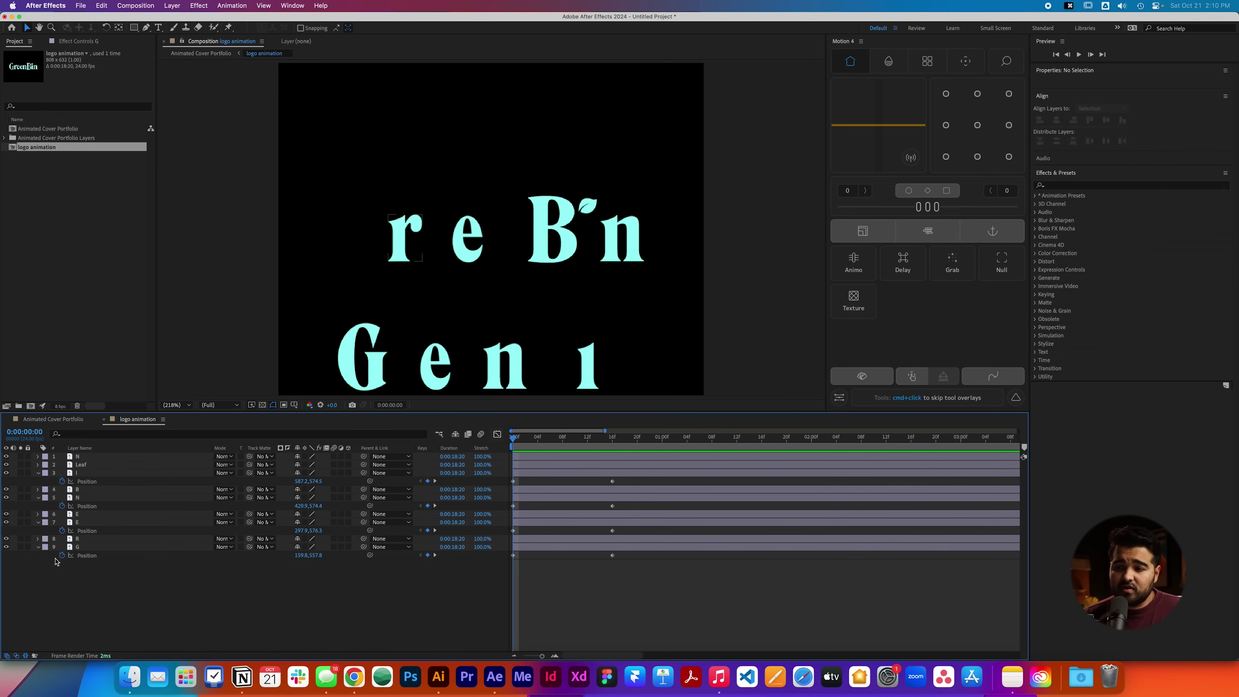
# Add Position keyframes at 0:00:00:16 to the R, second E, B and last N layers.
pyautogui.click(89, 538)
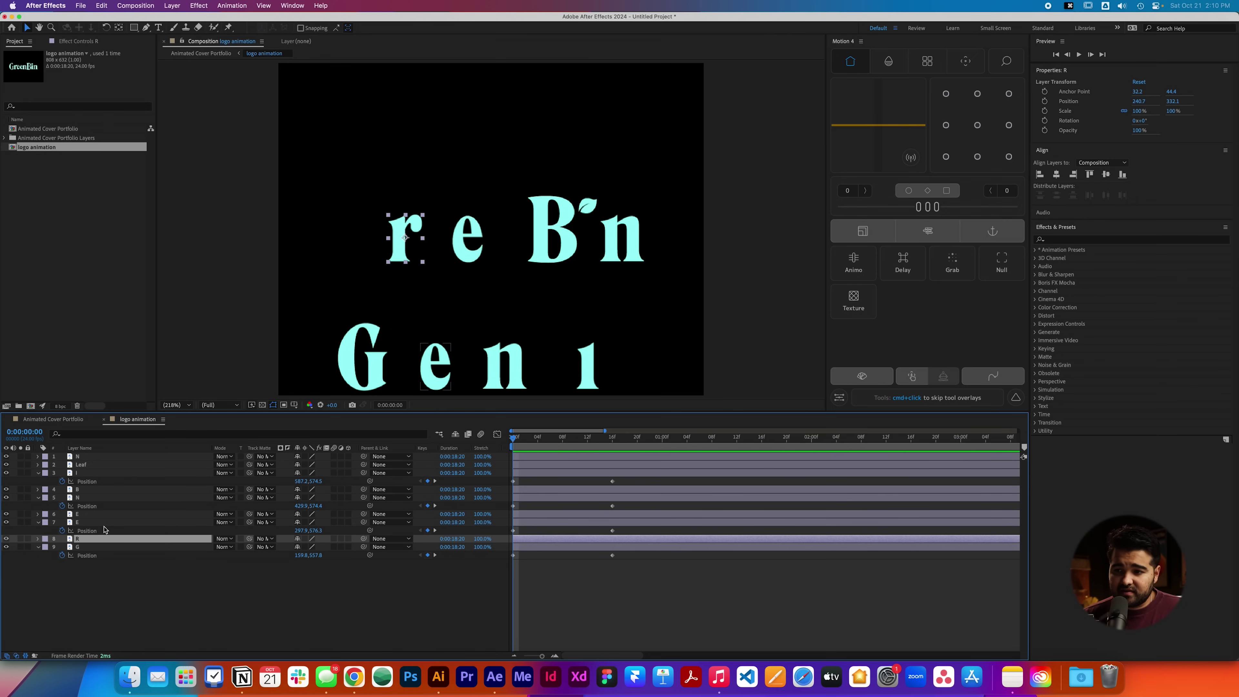
pyautogui.keyDown('super'); pyautogui.click(97, 514); pyautogui.keyUp('super')
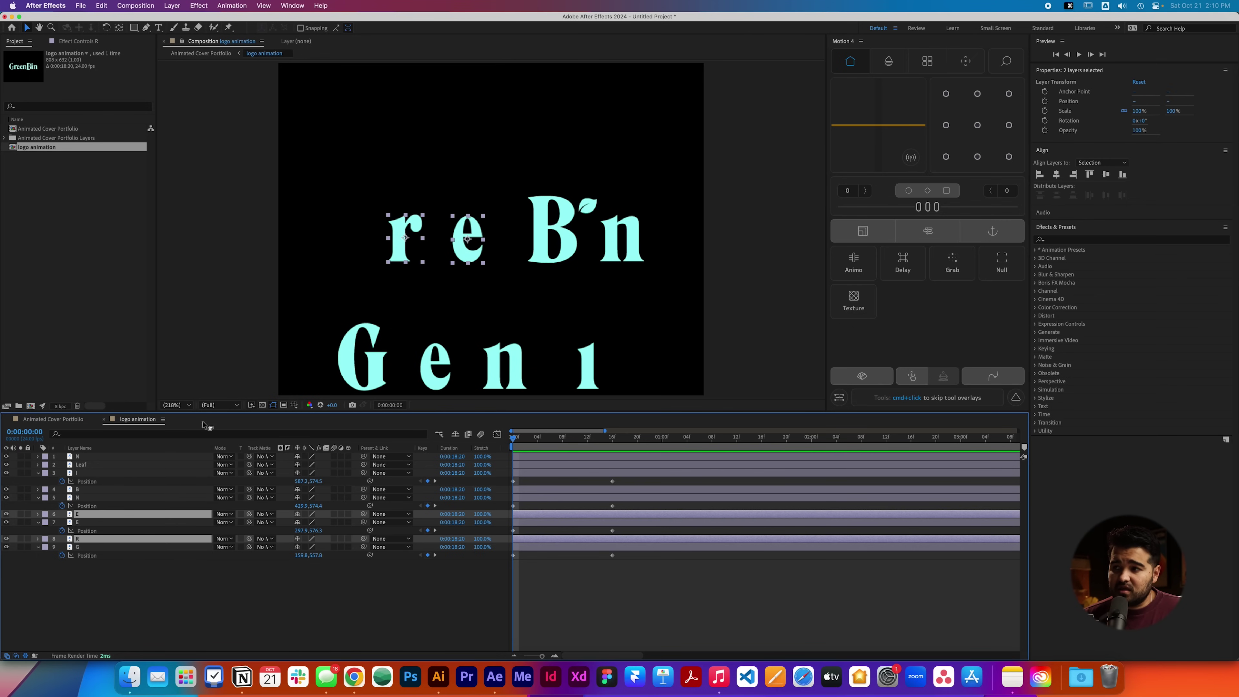
pyautogui.keyDown('super'); pyautogui.click(98, 489); pyautogui.keyUp('super')
pyautogui.keyDown('super'); pyautogui.click(185, 456); pyautogui.keyUp('super')
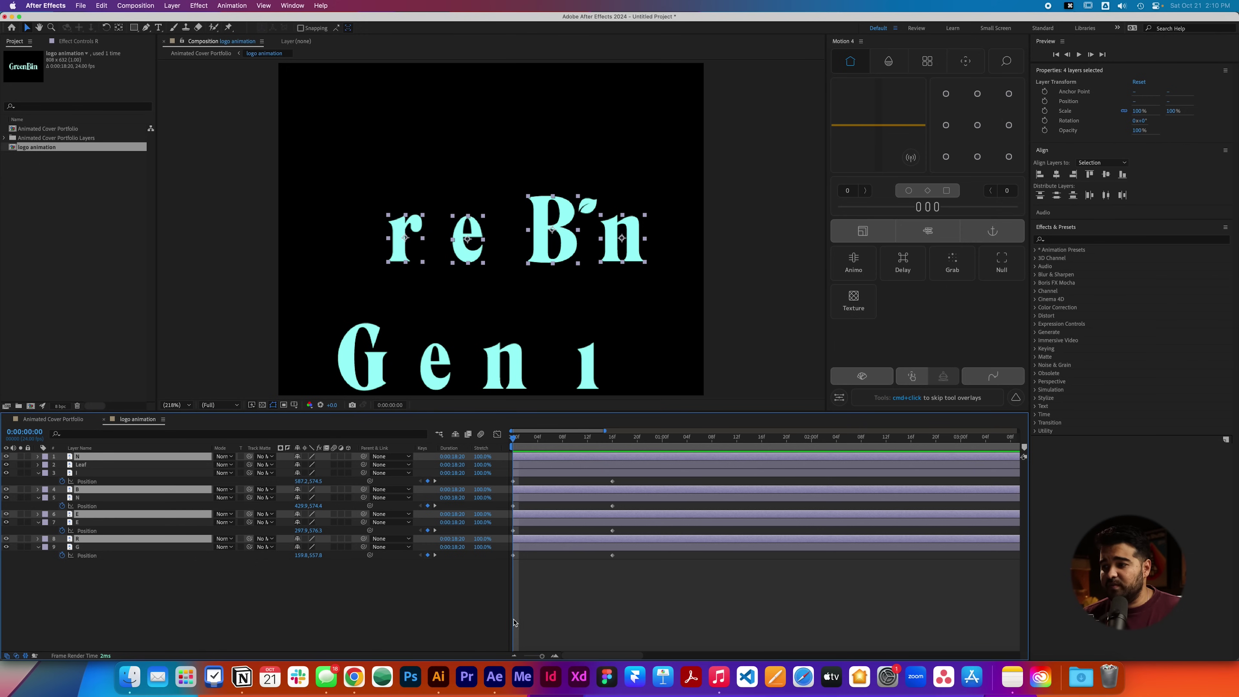
pyautogui.click(612, 443)
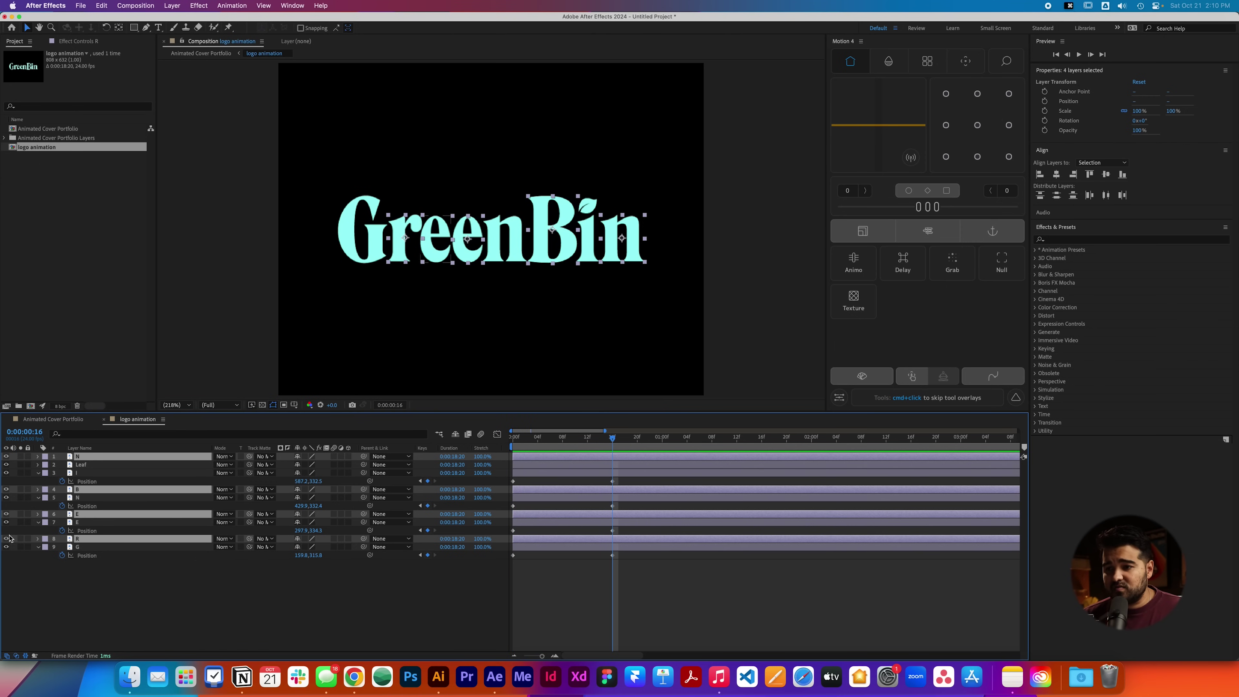
pyautogui.press('p')
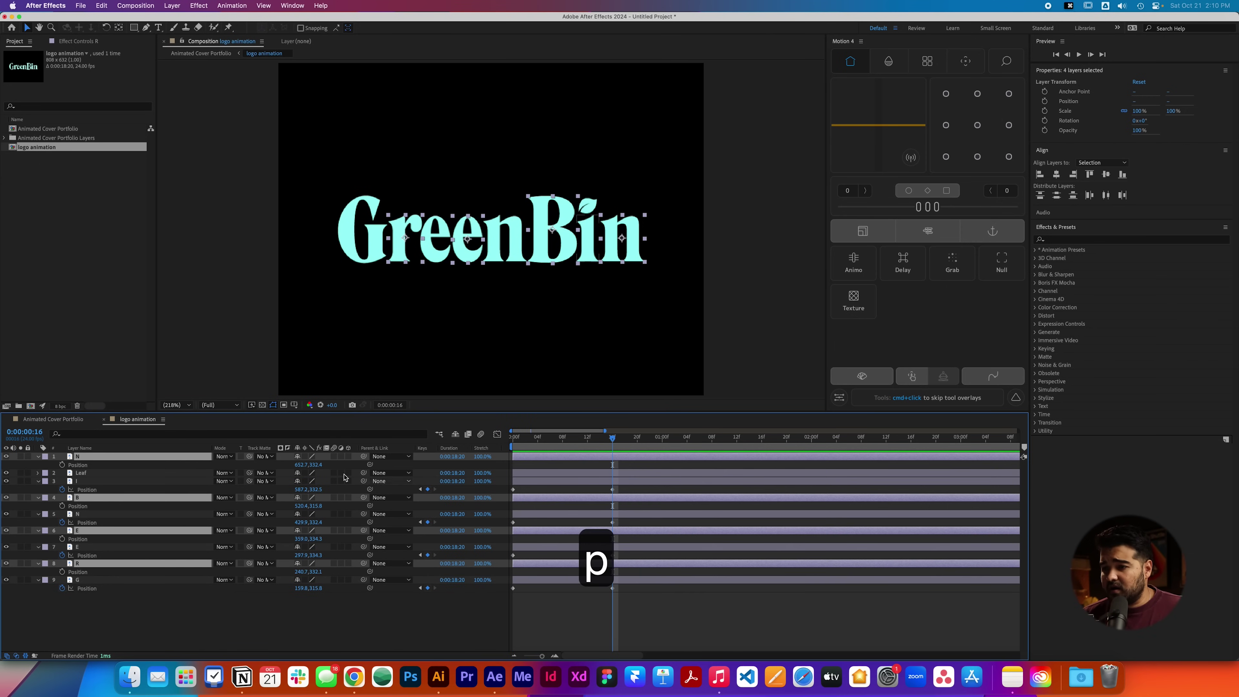
pyautogui.click(62, 464)
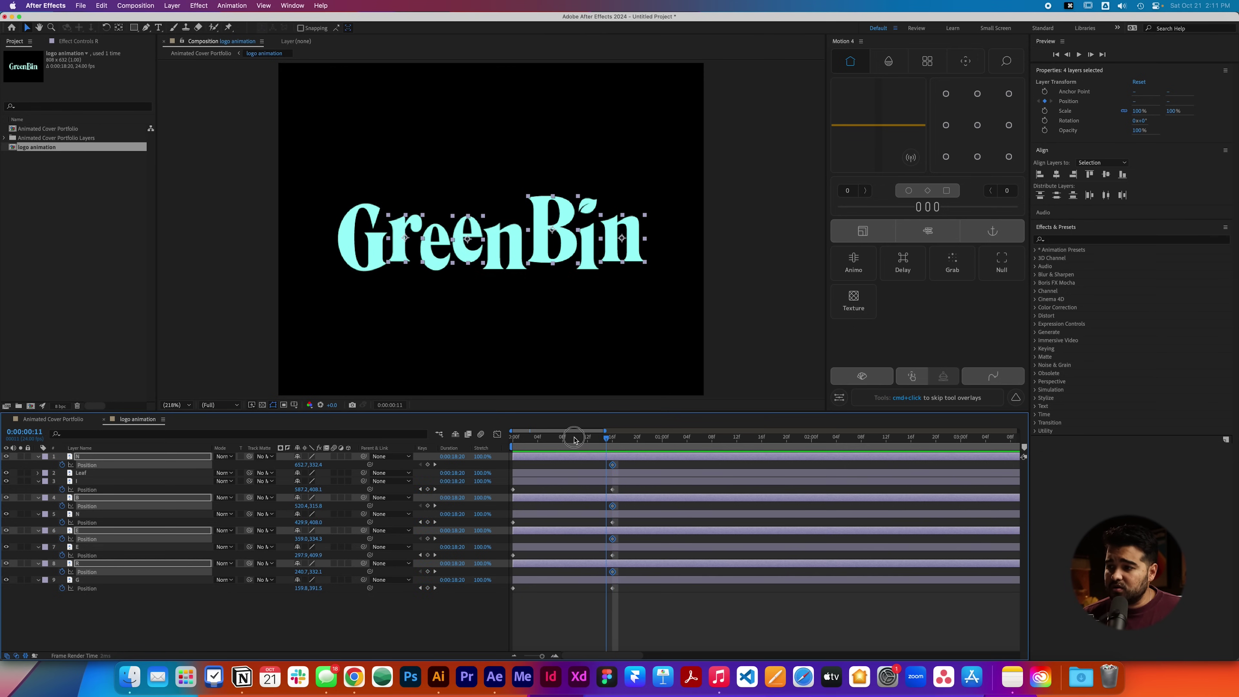
# At 0:00:00:00, shift the R, second E, B and last N up until the N's vertical Position is about 90, and preview the motion.
pyautogui.moveTo(613, 438); pyautogui.dragTo(513, 438)
pyautogui.moveTo(312, 467); pyautogui.dragTo(195, 466)
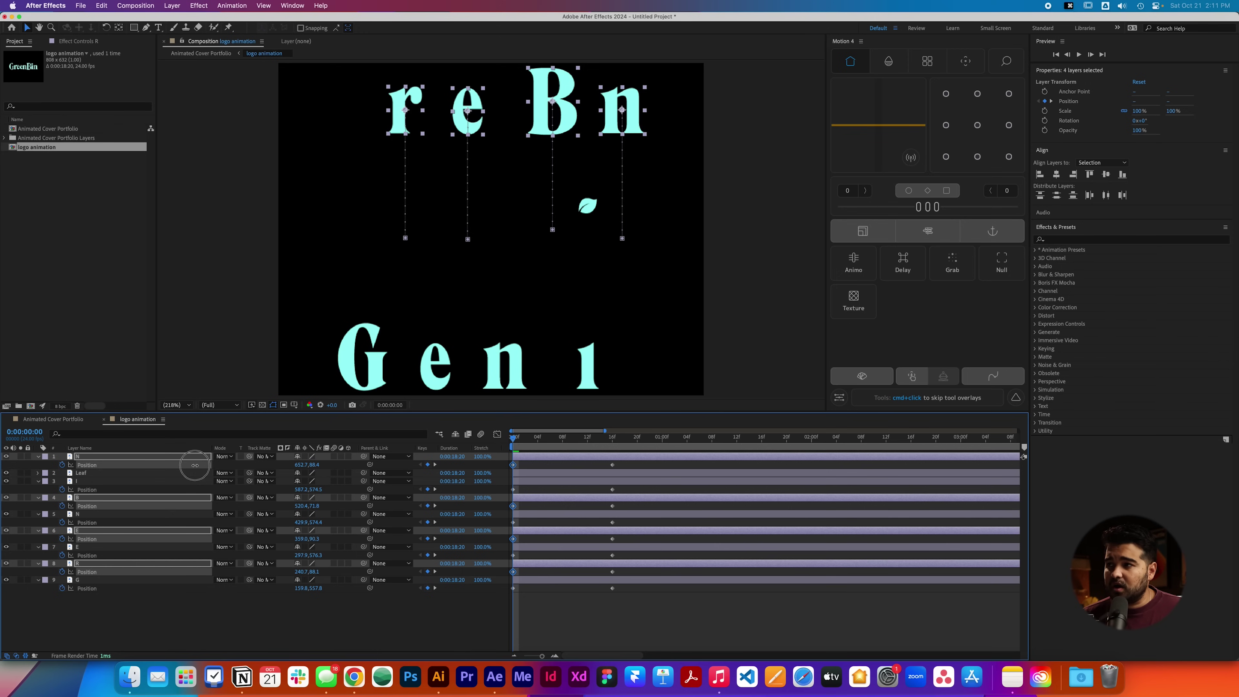
pyautogui.press('space')
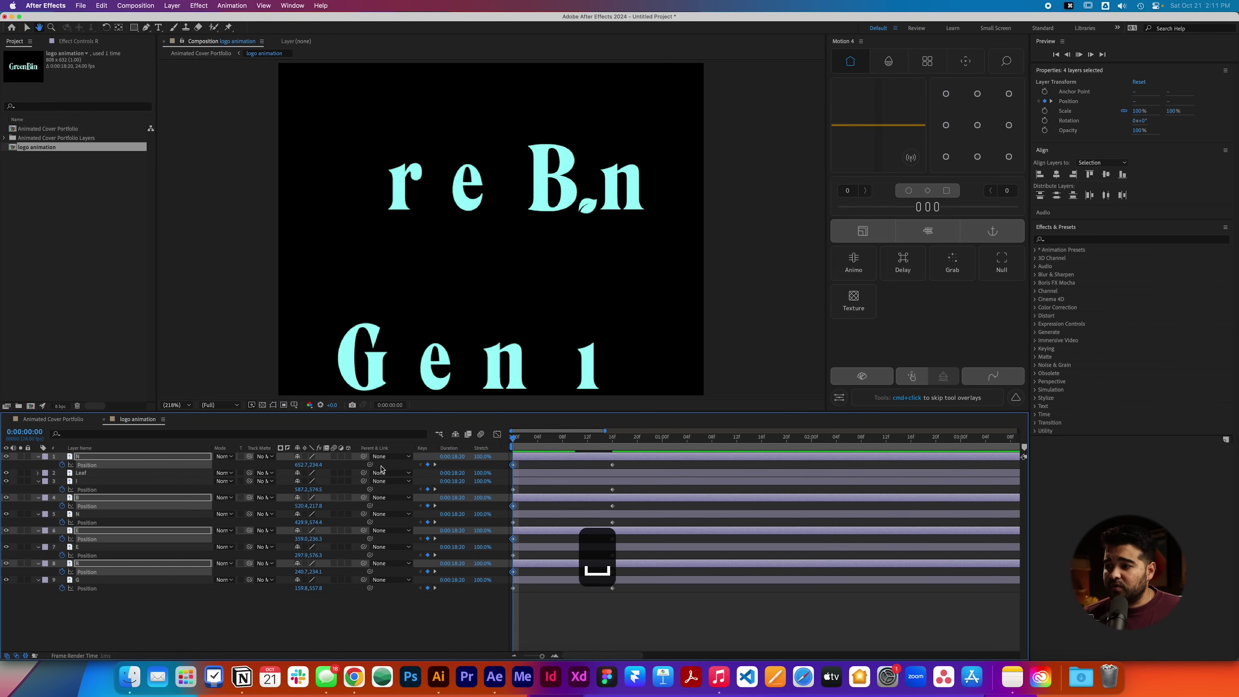
pyautogui.press('space')
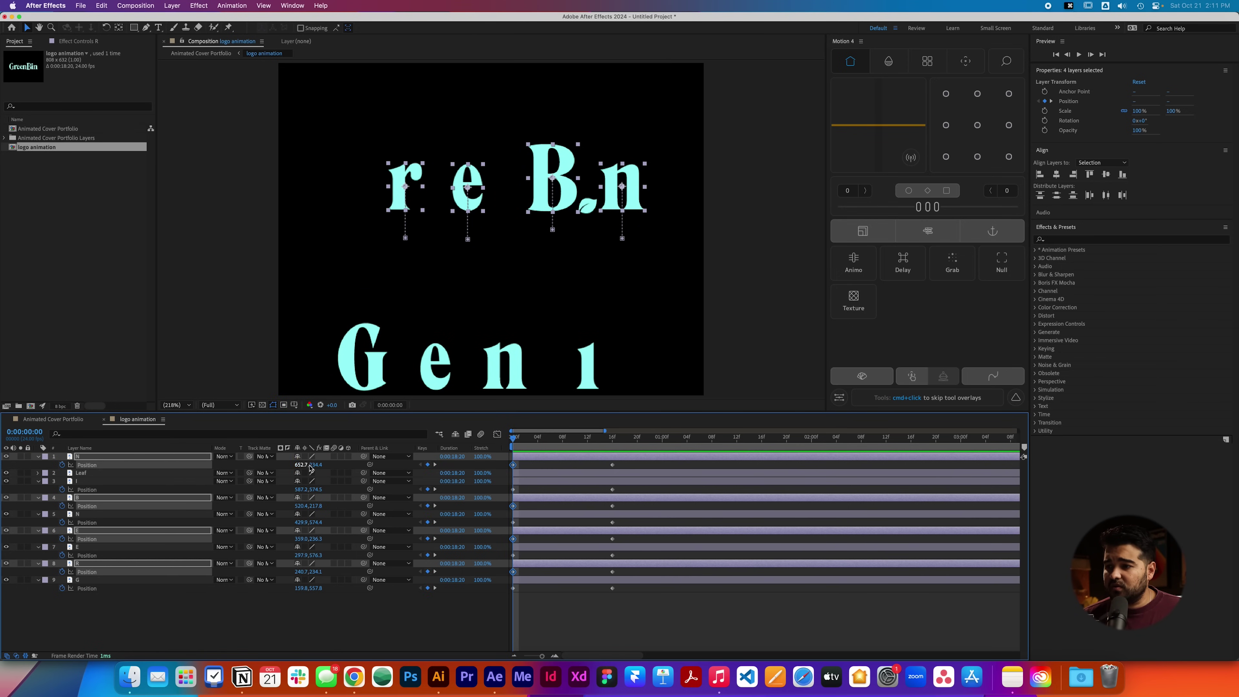
pyautogui.moveTo(317, 464); pyautogui.dragTo(349, 470)
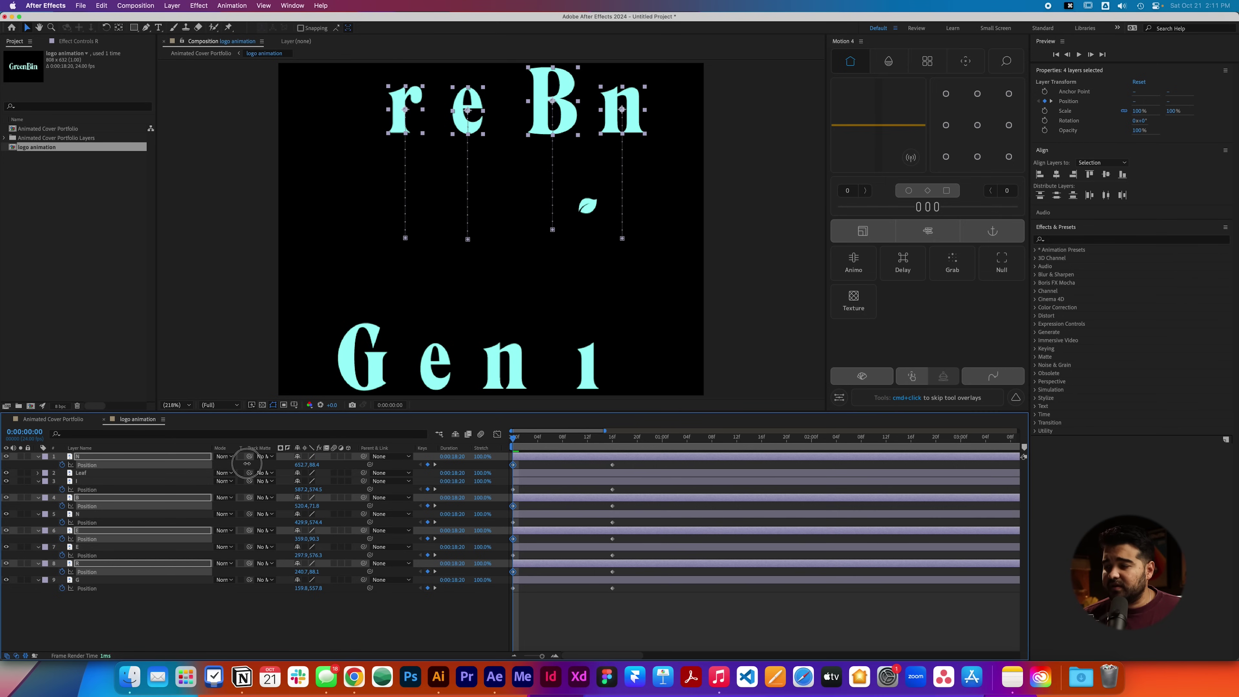
pyautogui.press('space')
pyautogui.press('space')
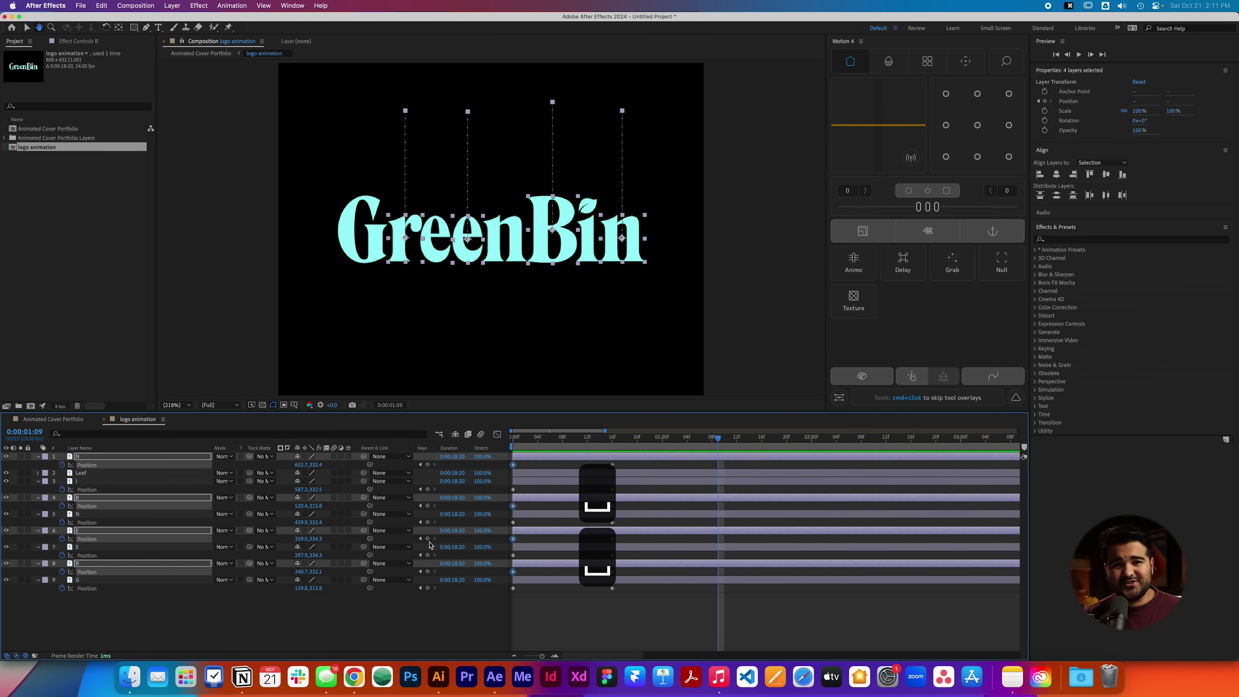
pyautogui.press('space')
pyautogui.press('space')
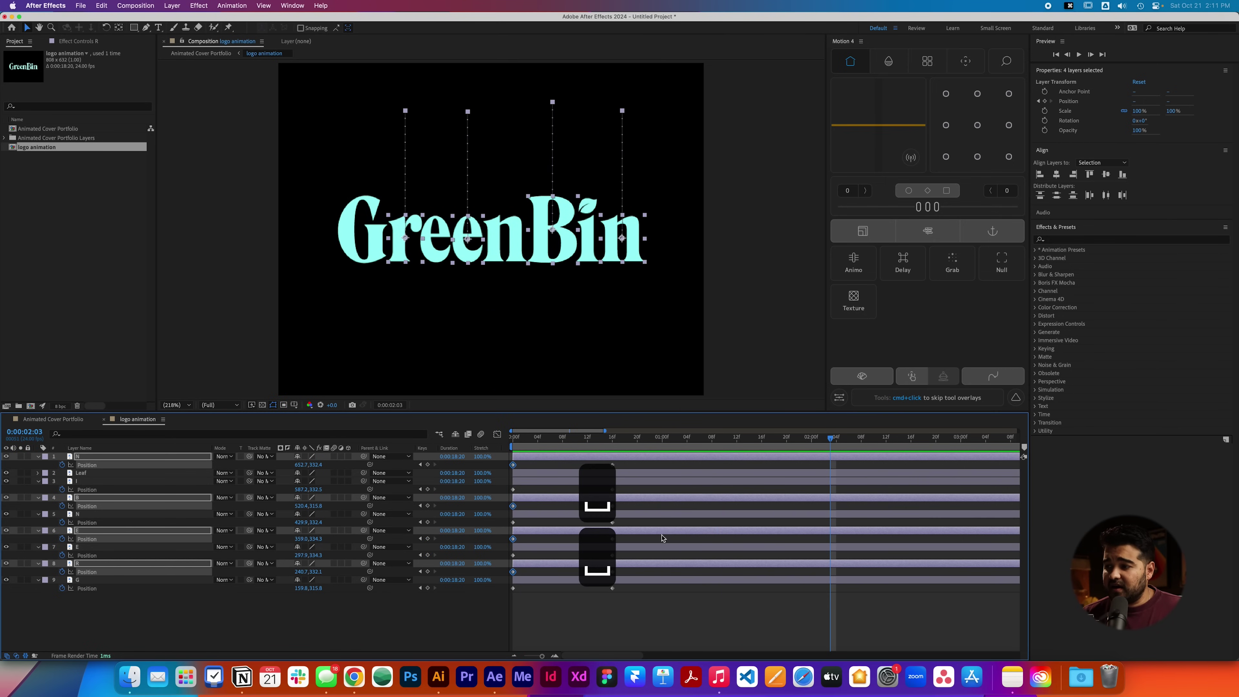
# Add Scale keyframes to the Leaf layer at 0:00:00:16 and 0:00:00:20, setting the second one to 100%.
pyautogui.moveTo(567, 447); pyautogui.dragTo(550, 443)
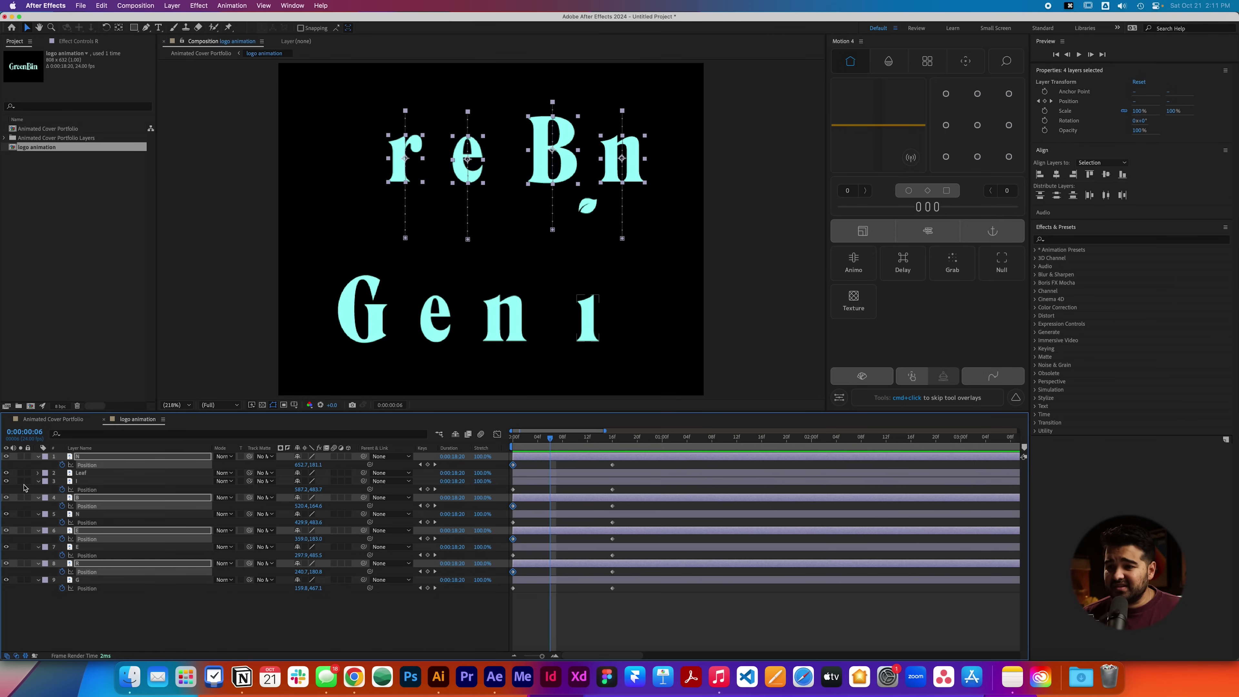
pyautogui.click(79, 482)
pyautogui.moveTo(570, 443); pyautogui.dragTo(612, 442)
pyautogui.click(590, 215)
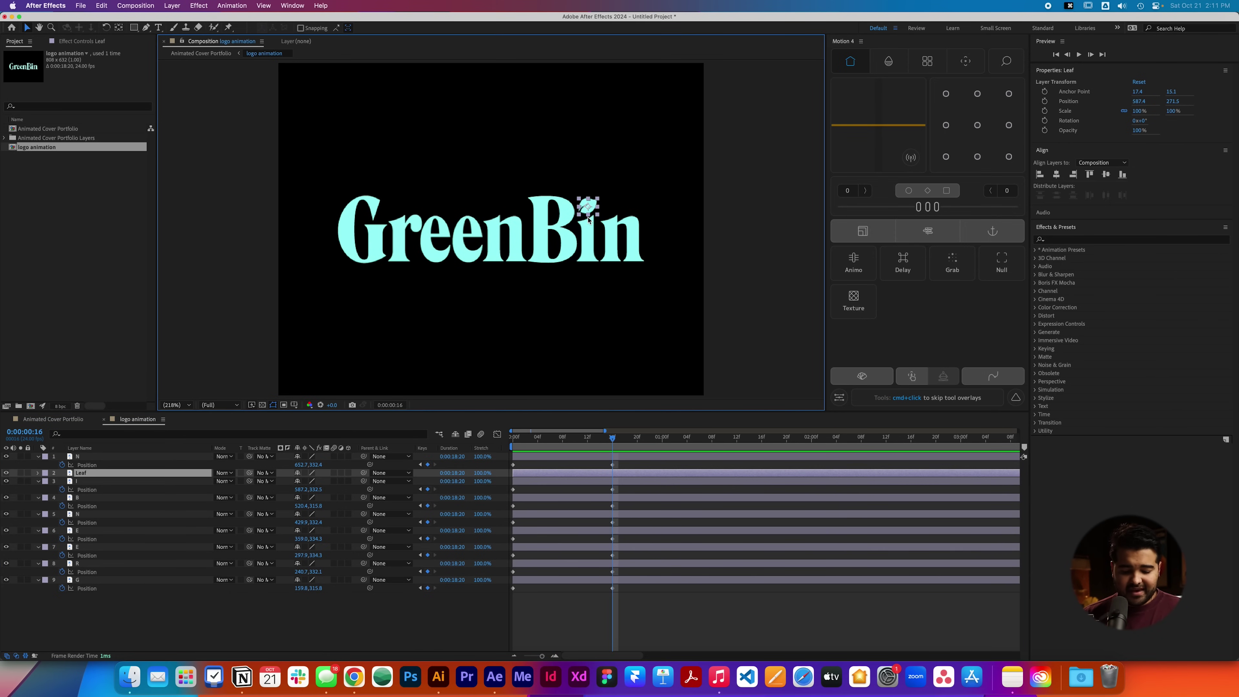
pyautogui.press('s')
pyautogui.click(62, 482)
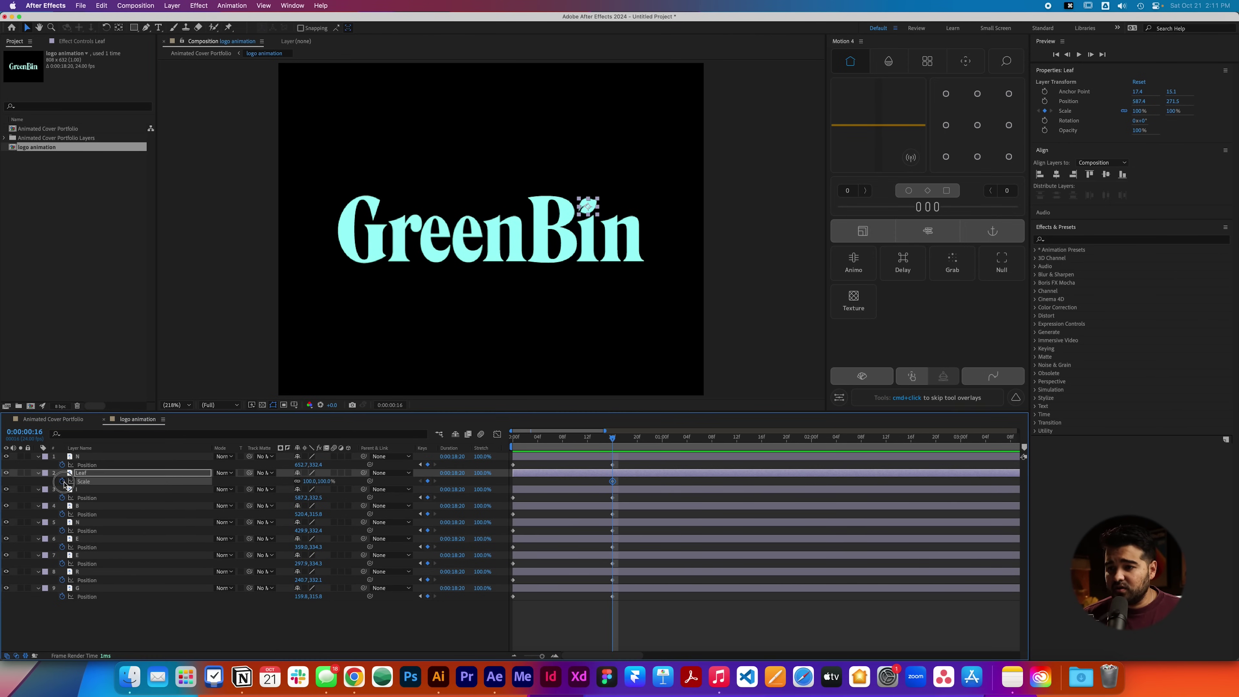
pyautogui.moveTo(613, 438); pyautogui.dragTo(638, 437)
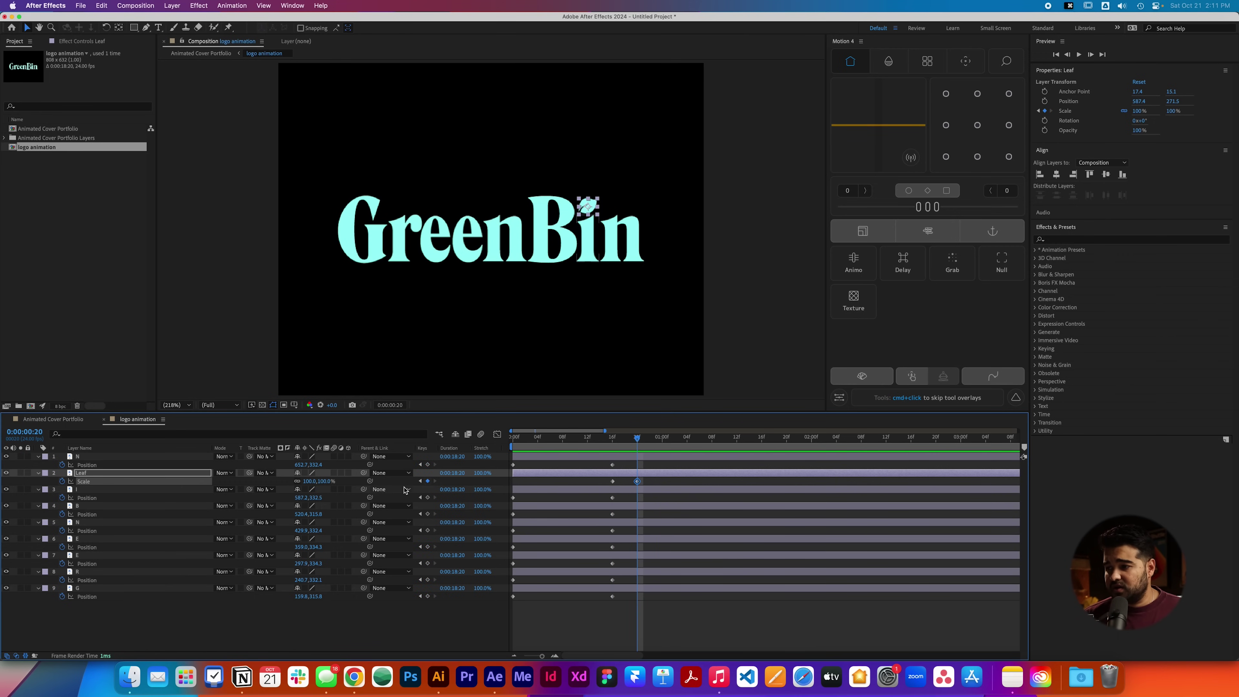
pyautogui.write('100')
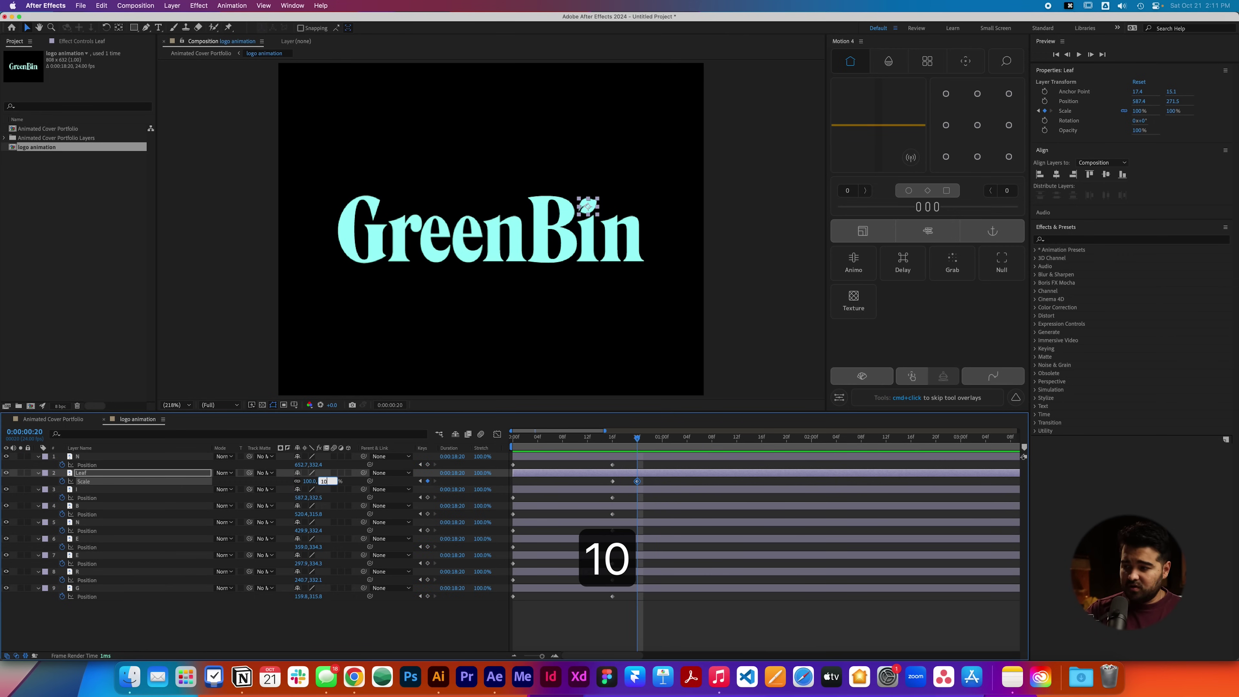
pyautogui.press('Return')
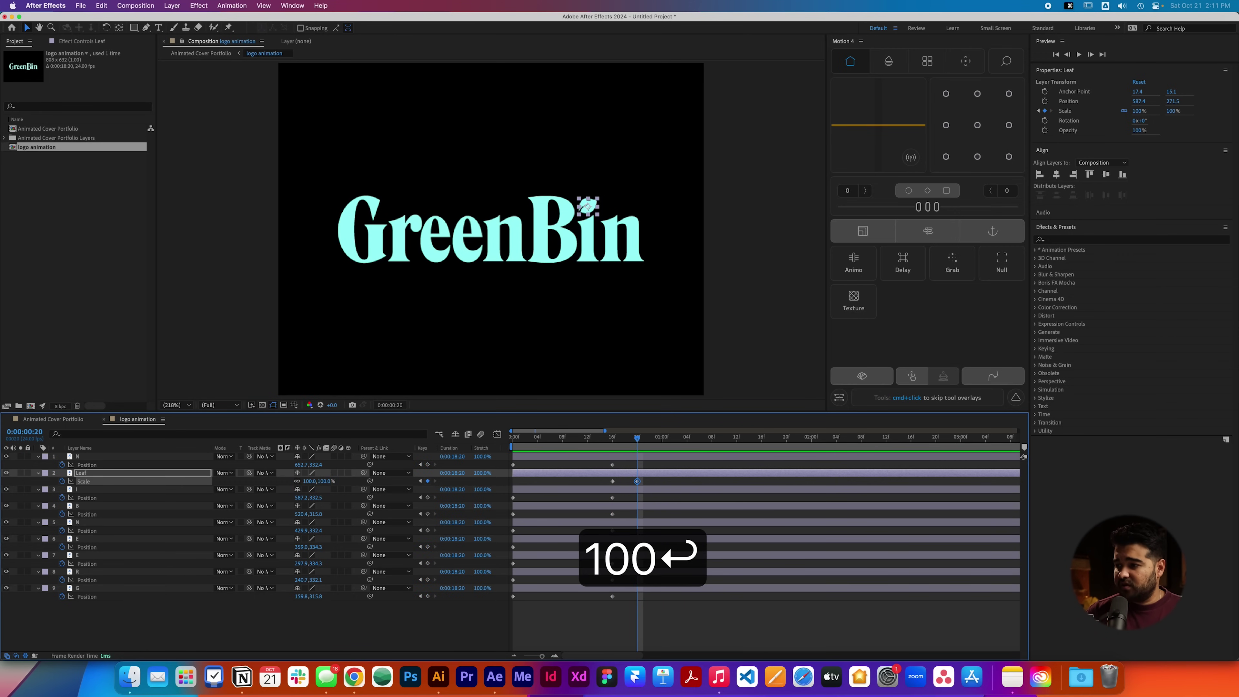
# Set the Leaf's first Scale keyframe to 0% and preview the leaf growing in.
pyautogui.doubleClick(613, 481)
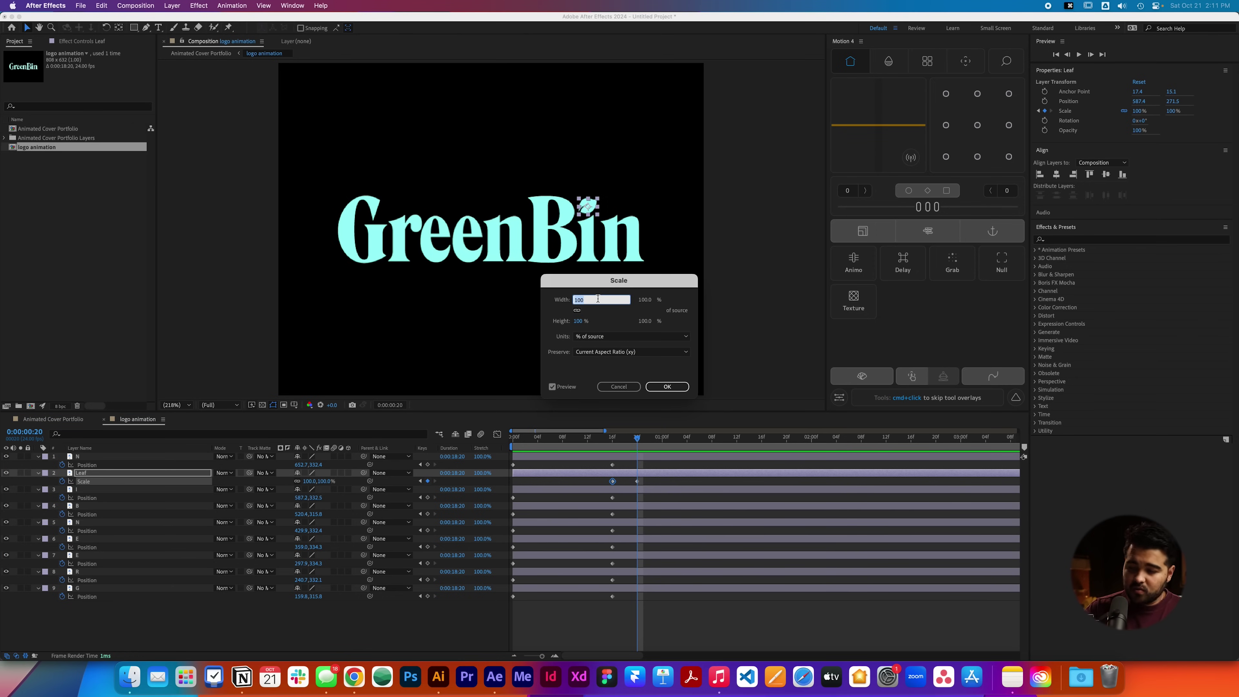
pyautogui.write('0')
pyautogui.press('Return')
pyautogui.moveTo(634, 438)
pyautogui.mouseDown()
pyautogui.moveTo(608, 438)
pyautogui.moveTo(642, 439)
pyautogui.mouseUp()
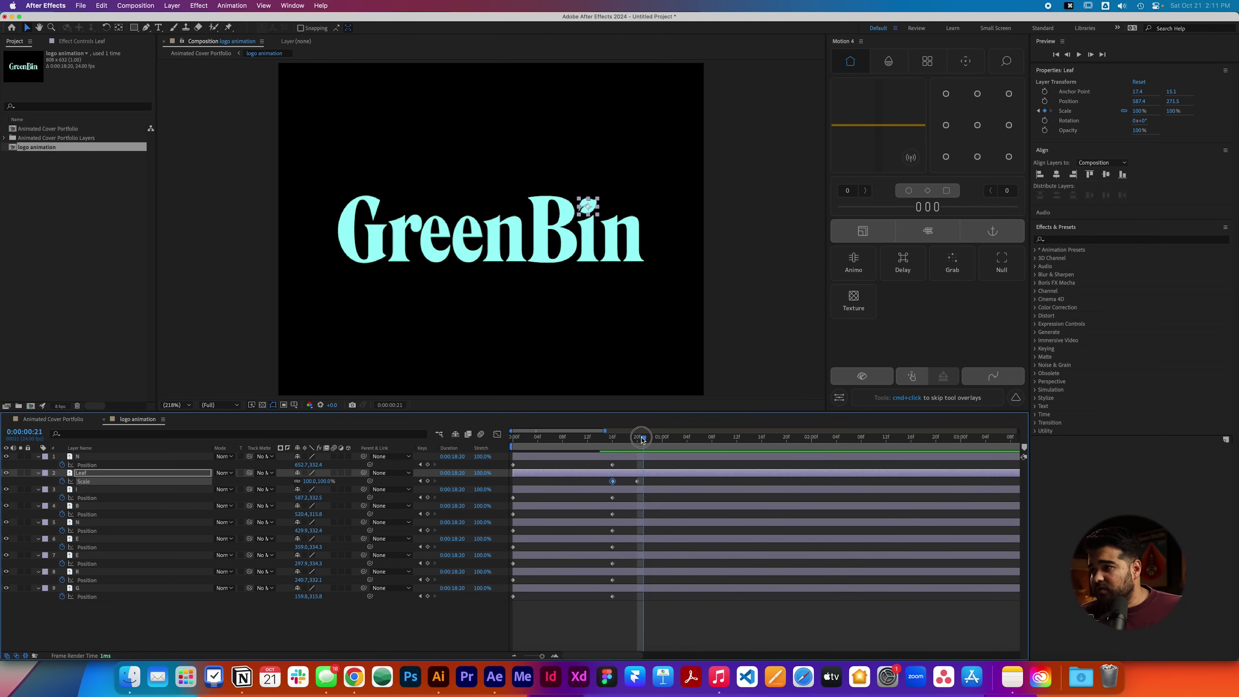
pyautogui.press('space')
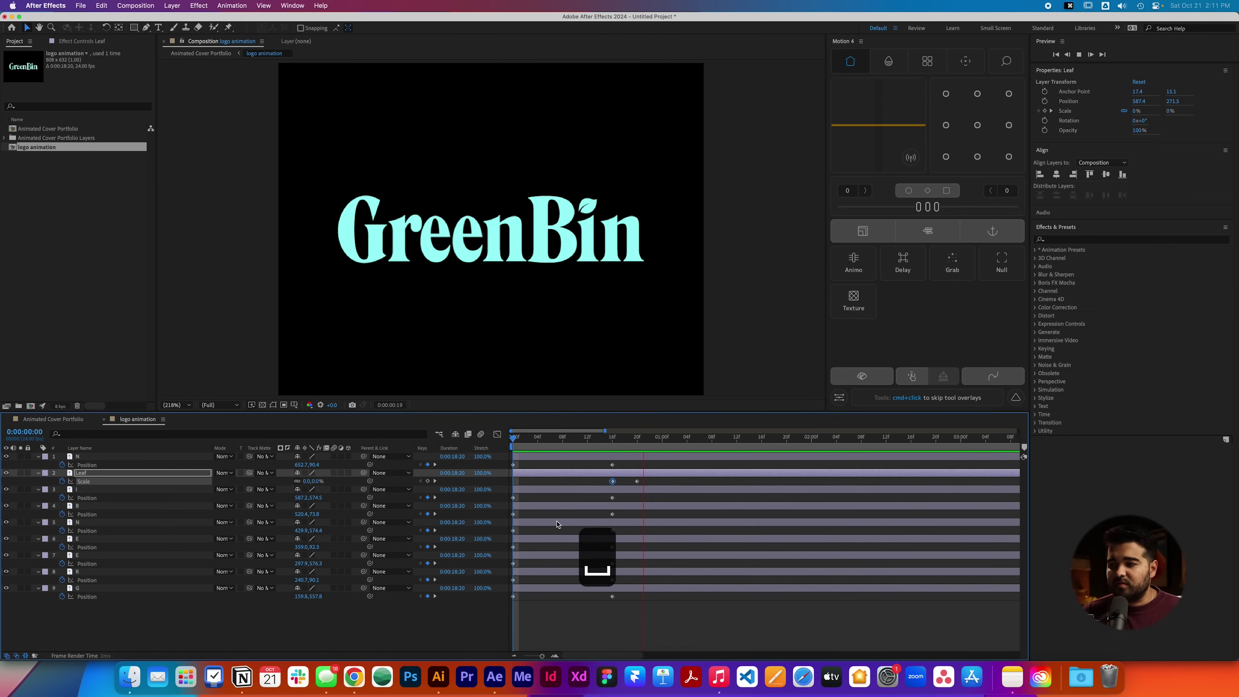
pyautogui.press('space')
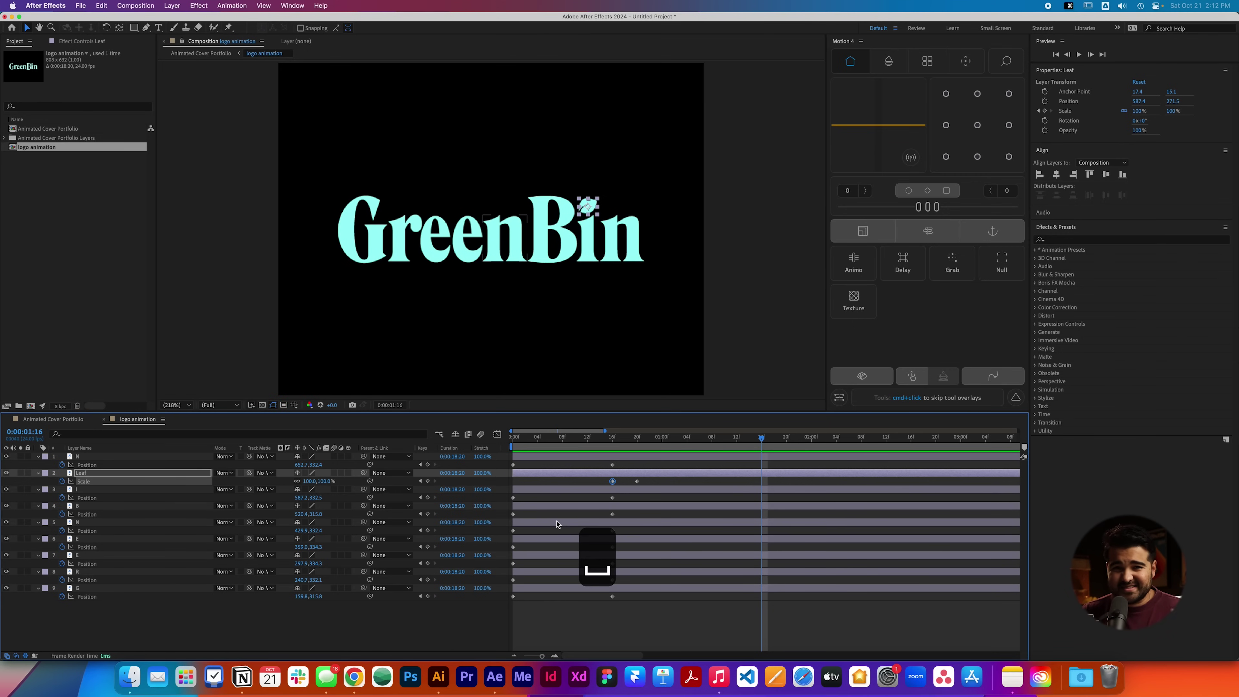
# Delay the keyframes of every layer except G by three frames.
pyautogui.click(664, 610)
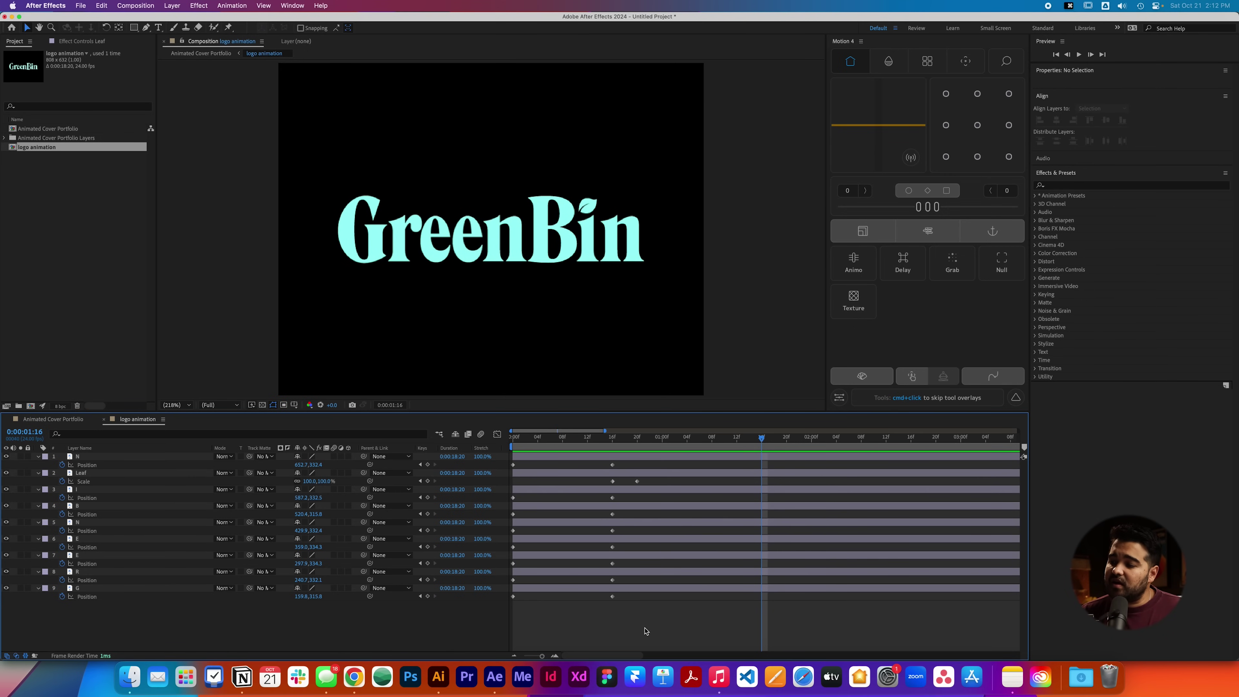
pyautogui.moveTo(697, 586); pyautogui.dragTo(502, 449)
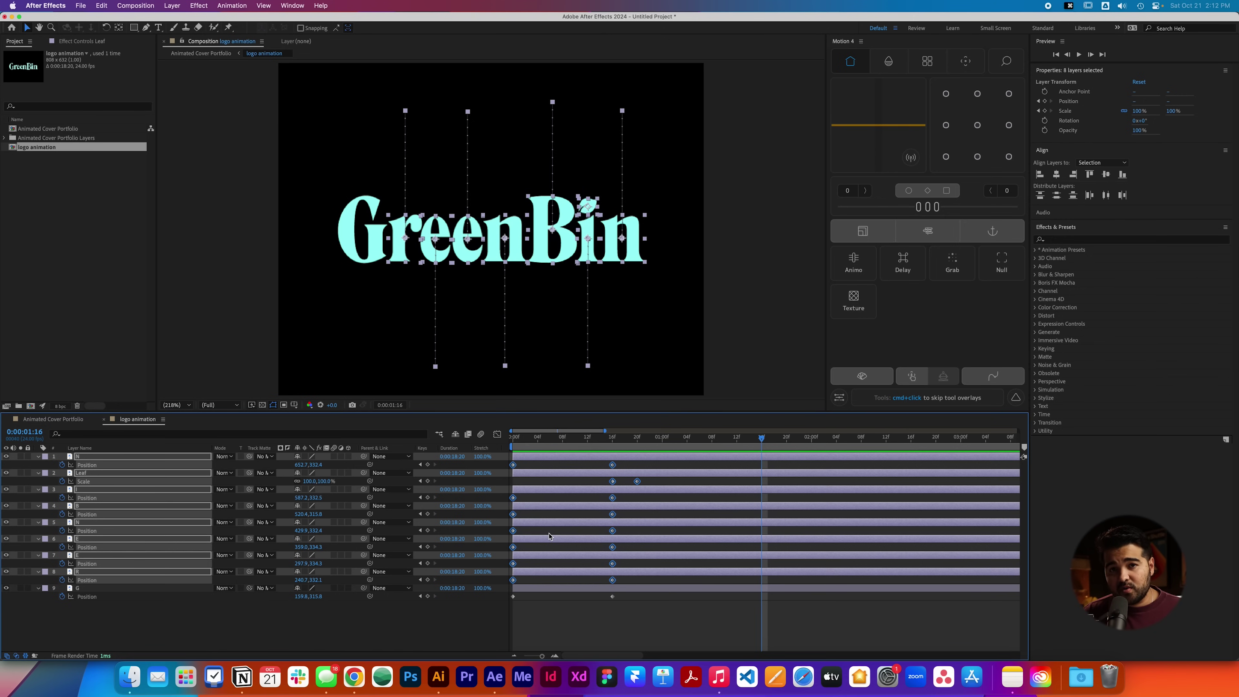
pyautogui.hotkey('alt', 'Right')
pyautogui.hotkey('alt', 'Right')
pyautogui.hotkey('alt', 'Right')
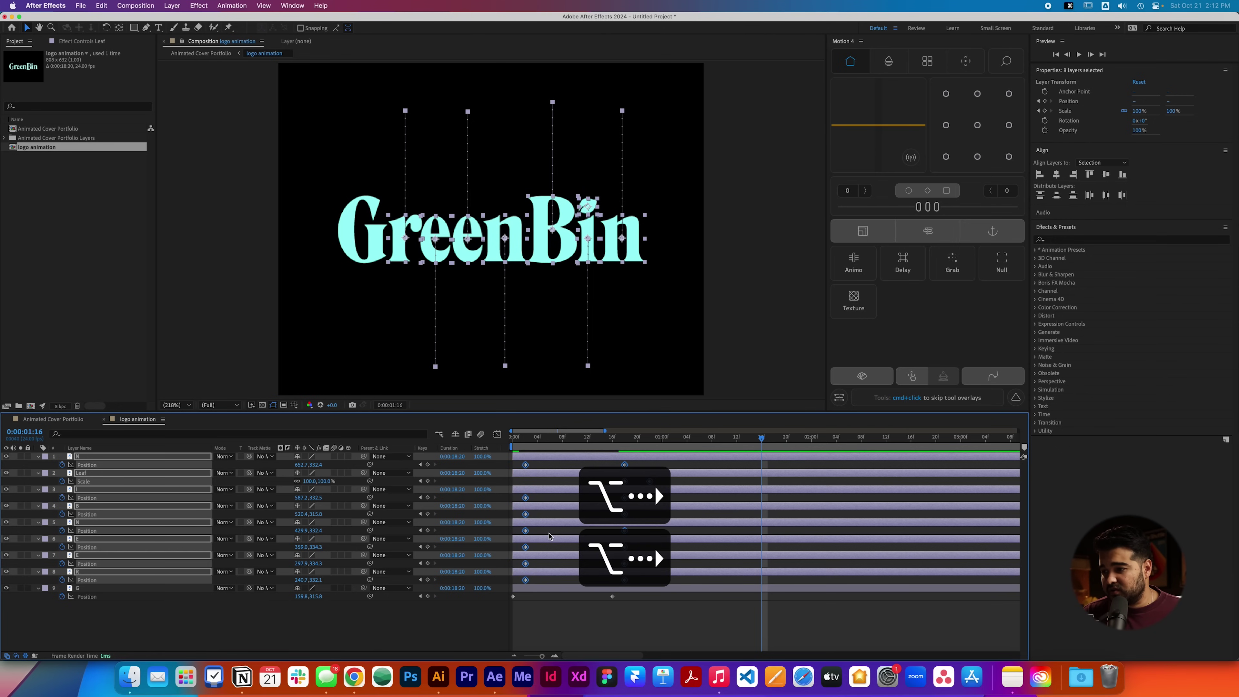
# Delay the keyframes of all layers above R by another three frames.
pyautogui.click(601, 564)
pyautogui.moveTo(678, 568); pyautogui.dragTo(521, 464)
pyautogui.hotkey('alt', 'Right')
pyautogui.hotkey('alt', 'Right')
pyautogui.hotkey('alt', 'Right')
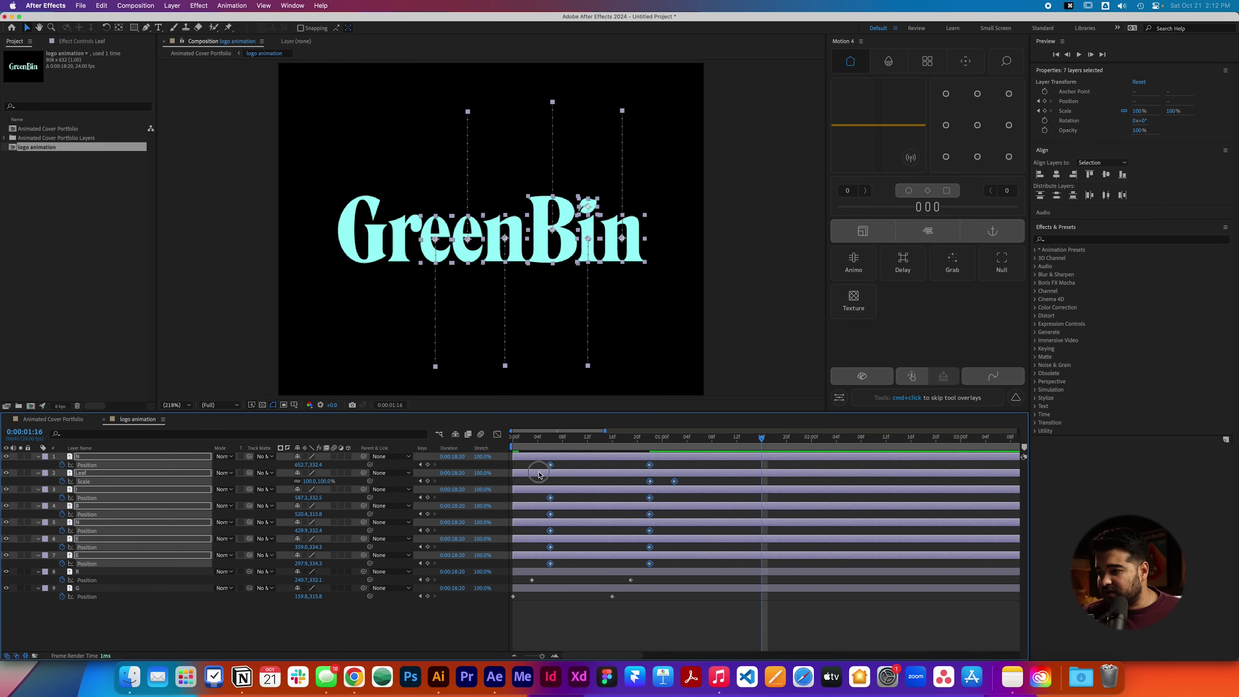
# Delay the keyframes of all layers above the first E by another three frames.
pyautogui.click(611, 556)
pyautogui.press('super+z')
pyautogui.moveTo(712, 549); pyautogui.dragTo(544, 459)
pyautogui.hotkey('alt', 'Right')
pyautogui.hotkey('alt', 'Right')
pyautogui.hotkey('alt', 'Right')
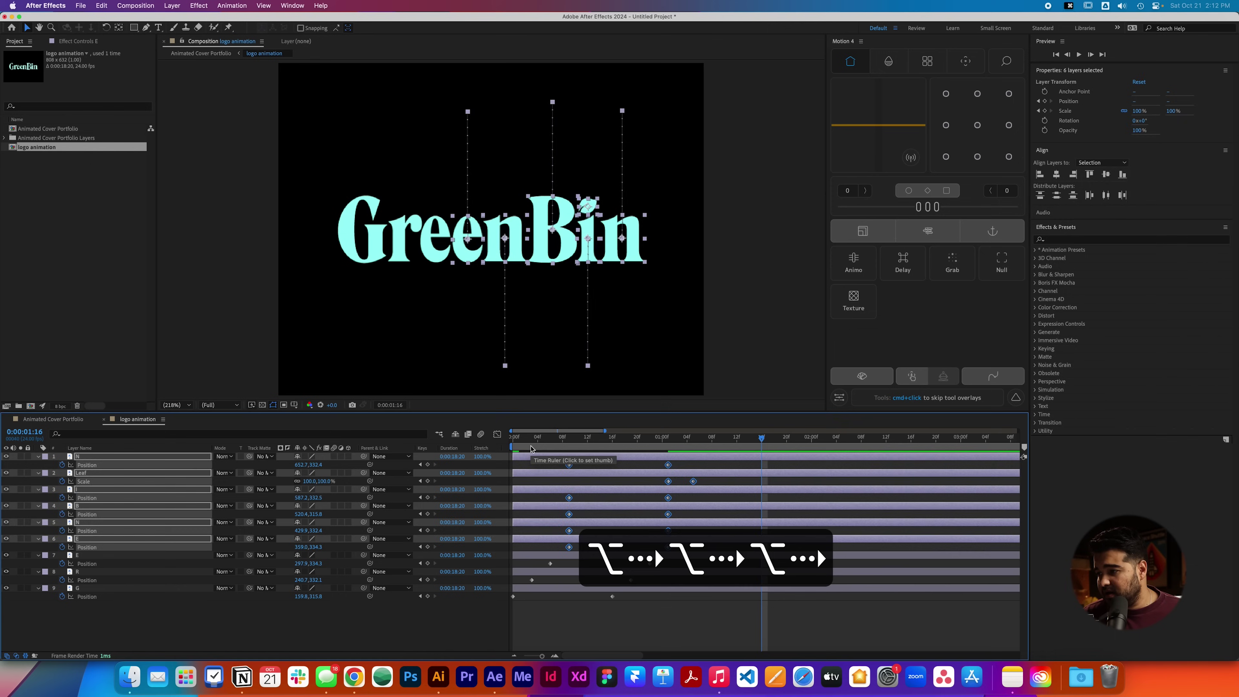
pyautogui.click(732, 532)
pyautogui.hotkey('alt', 'Left')
pyautogui.hotkey('alt', 'Left')
pyautogui.hotkey('alt', 'Left')
pyautogui.click(735, 538)
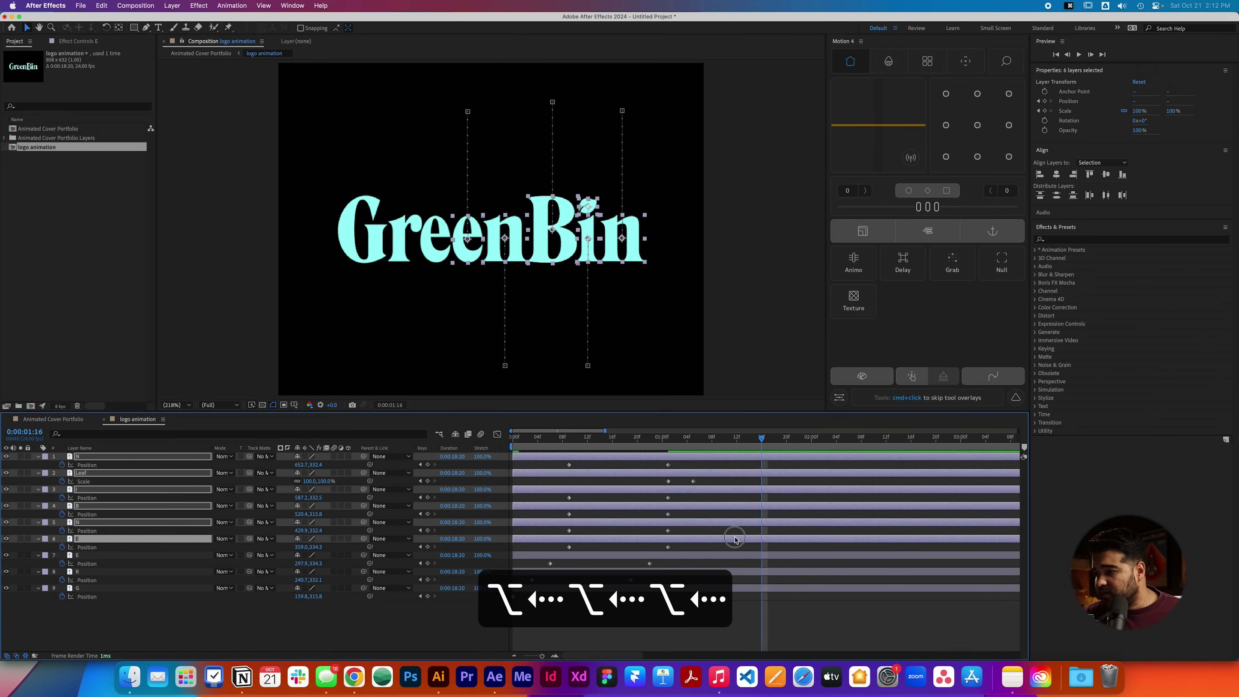
# Delay the keyframes of the first N, B, I, Leaf and last N layers by another three frames.
pyautogui.moveTo(715, 533); pyautogui.dragTo(516, 454)
pyautogui.hotkey('alt', 'Right')
pyautogui.hotkey('alt', 'Right')
pyautogui.hotkey('alt', 'Right')
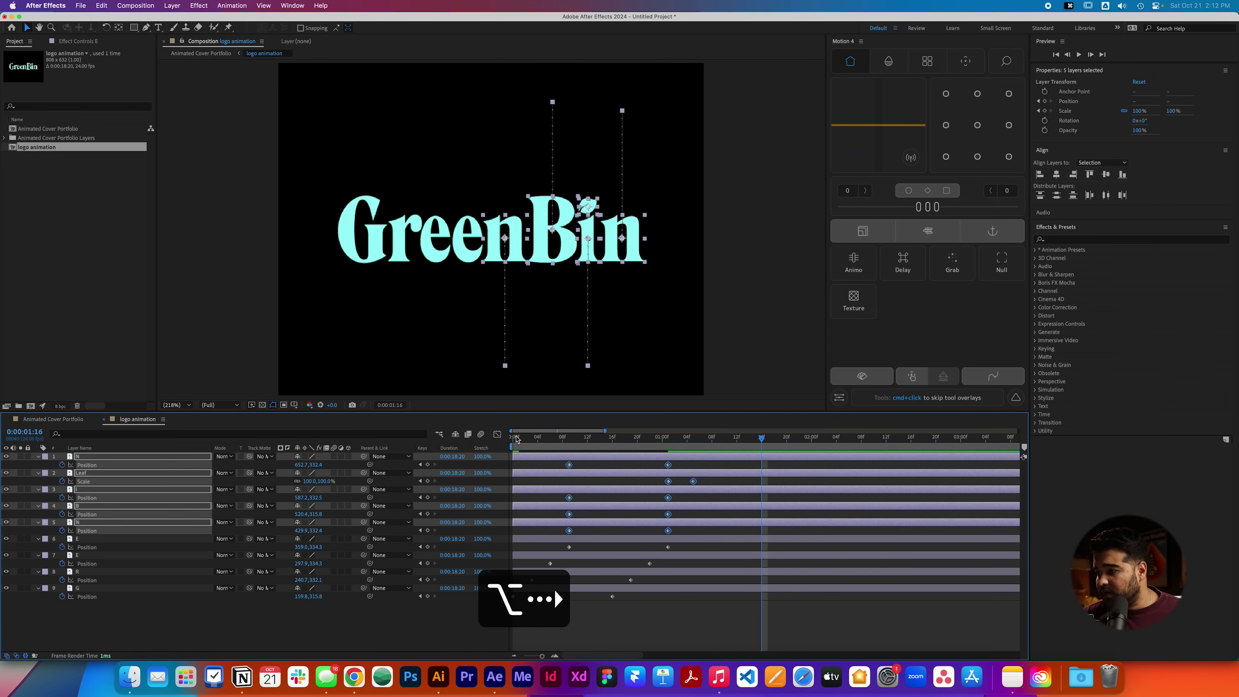
pyautogui.hotkey('alt', 'Right')
# Delay the keyframes of the B, I, Leaf and last N layers by another three frames.
pyautogui.moveTo(717, 520); pyautogui.dragTo(536, 454)
pyautogui.hotkey('alt', 'Right')
pyautogui.hotkey('alt', 'Right')
pyautogui.hotkey('alt', 'Right')
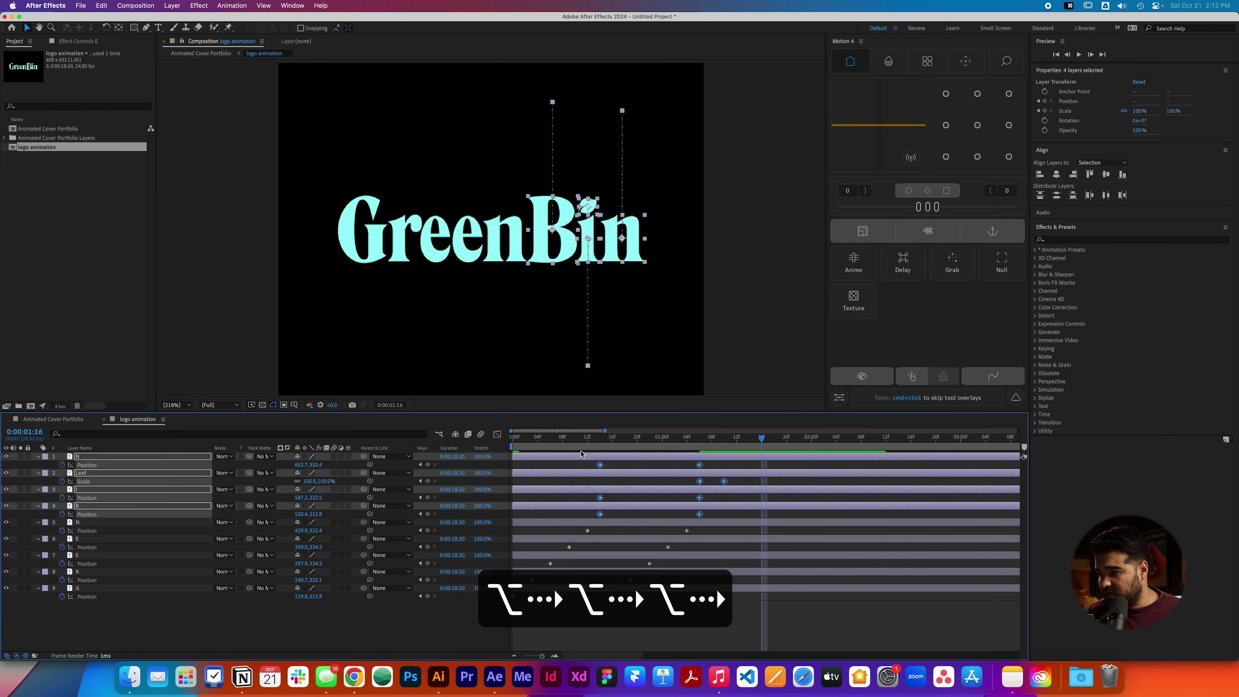
# Delay the keyframes of the I, Leaf and last N layers by another three frames.
pyautogui.click(735, 499)
pyautogui.moveTo(735, 498); pyautogui.dragTo(534, 441)
pyautogui.hotkey('alt', 'Right')
pyautogui.hotkey('alt', 'Right')
pyautogui.hotkey('alt', 'Right')
# Delay the keyframes of the Leaf and last N layers by another three frames, and preview the staggered animation from the start.
pyautogui.moveTo(802, 480); pyautogui.dragTo(615, 446)
pyautogui.hotkey('alt', 'Right')
pyautogui.hotkey('alt', 'Right')
pyautogui.hotkey('alt', 'Right')
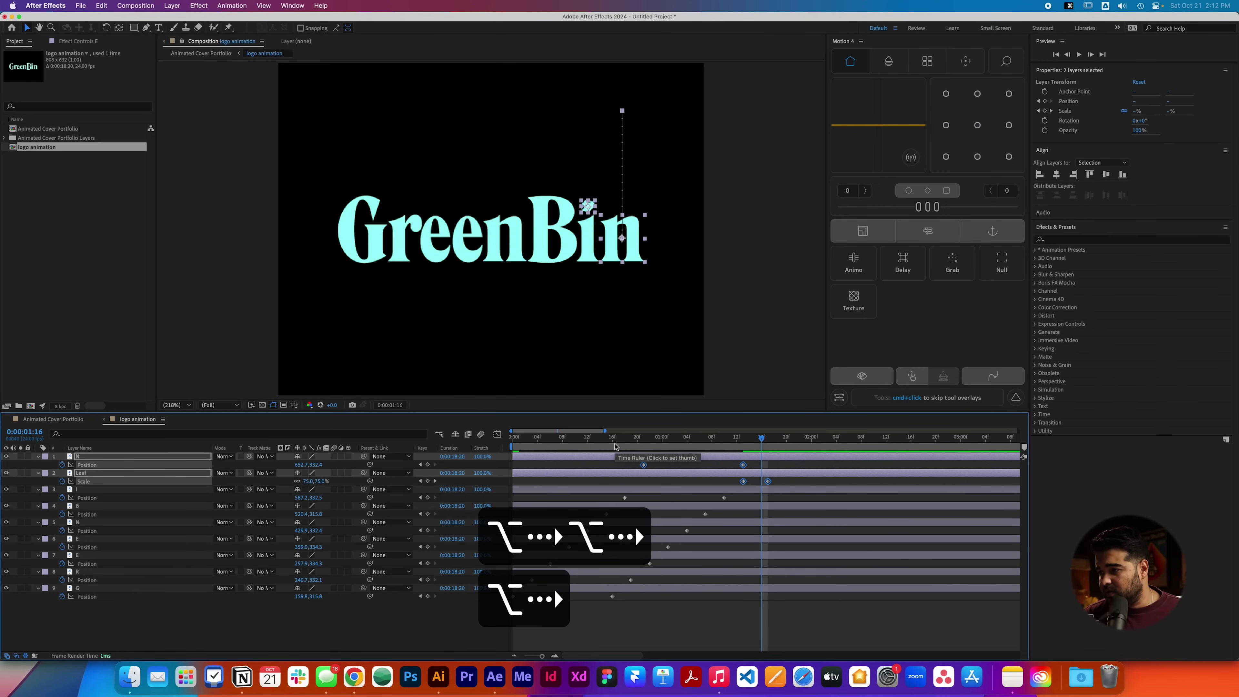
pyautogui.press('Home')
pyautogui.press('space')
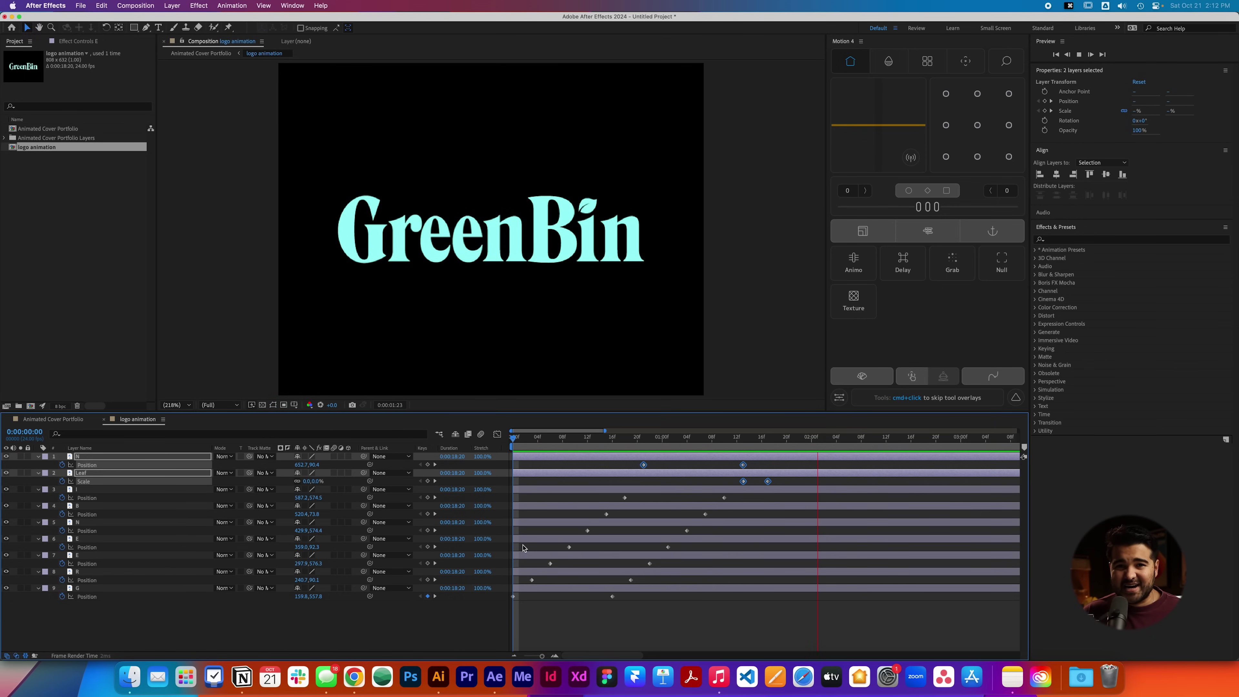
# Compress all keyframes proportionally so the Leaf's last Scale keyframe lands at about 0:00:01:11, and preview from the start.
pyautogui.click(492, 590)
pyautogui.moveTo(799, 629); pyautogui.dragTo(448, 349)
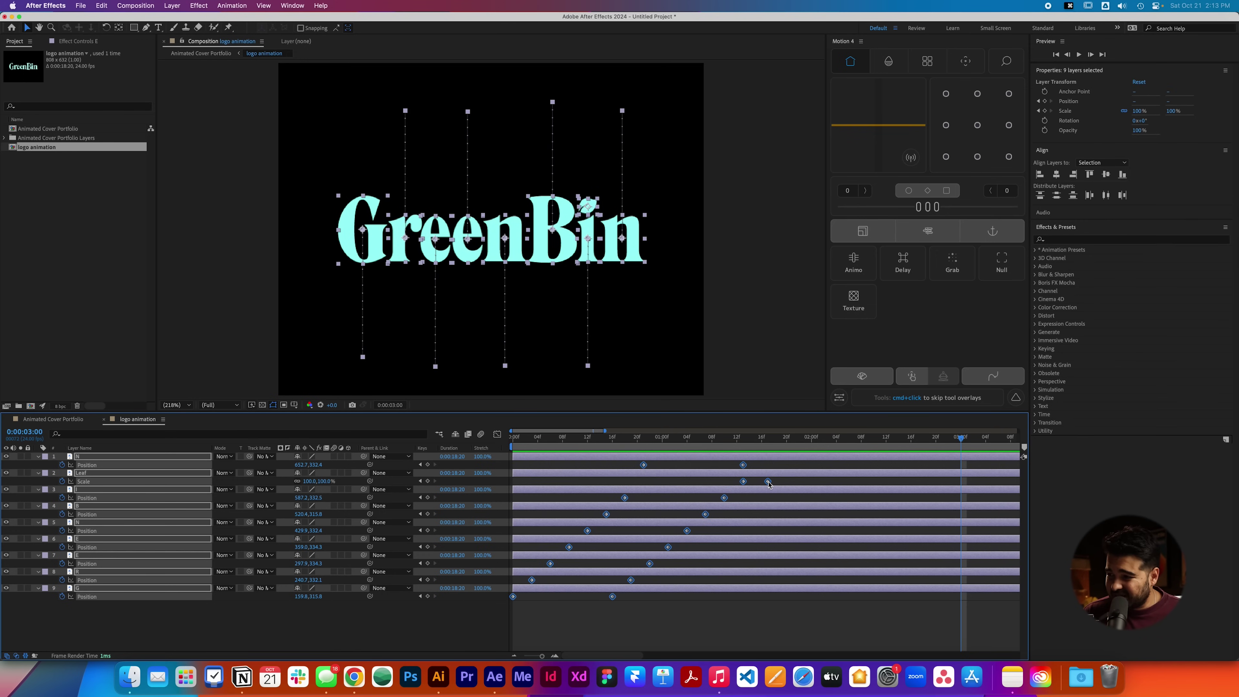
pyautogui.moveTo(768, 483); pyautogui.dragTo(730, 482)
pyautogui.press('Home')
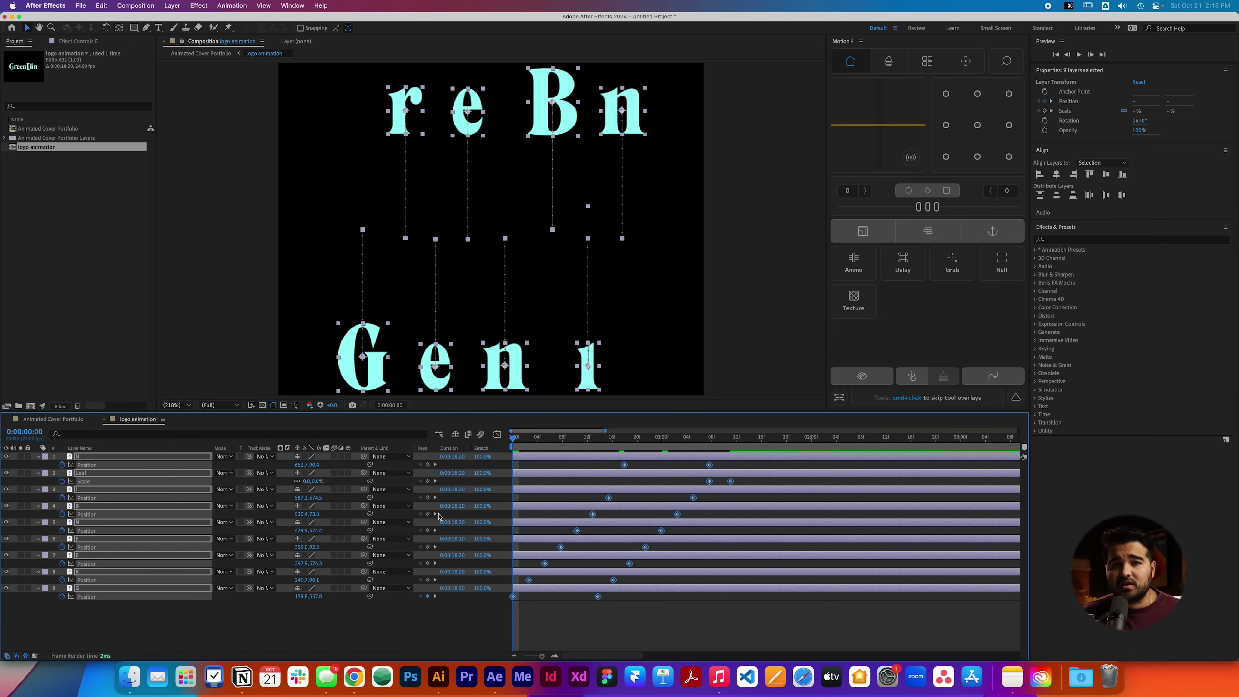
pyautogui.press('space')
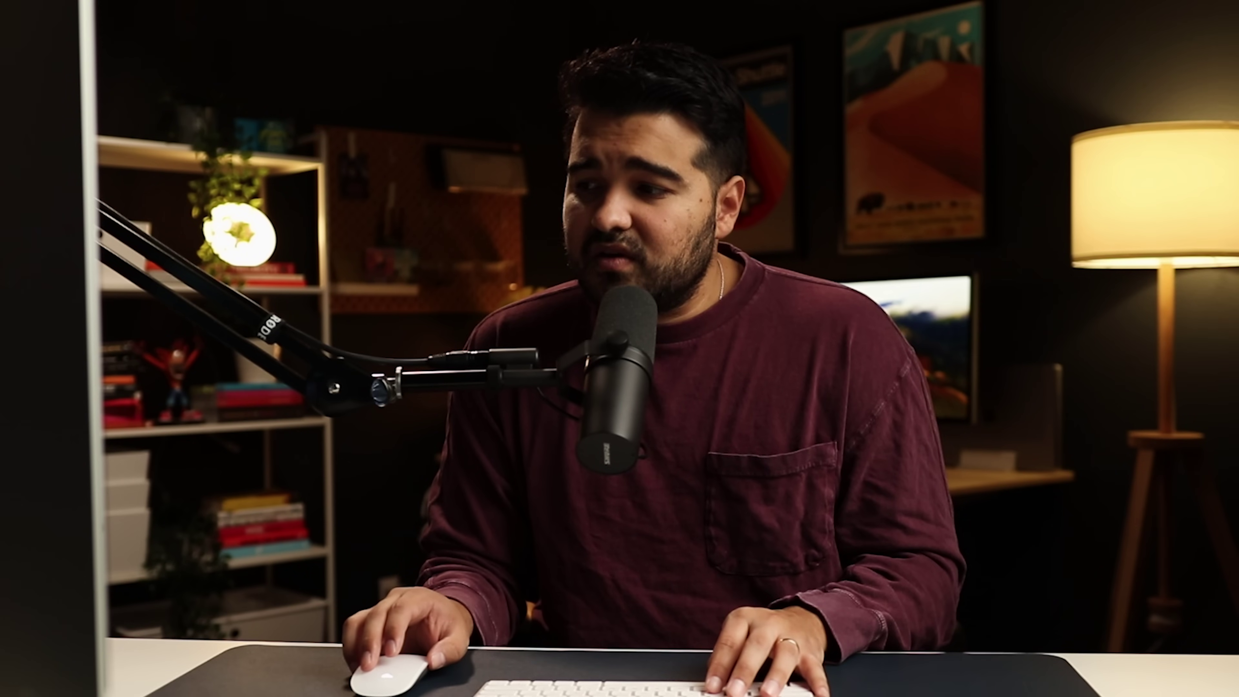
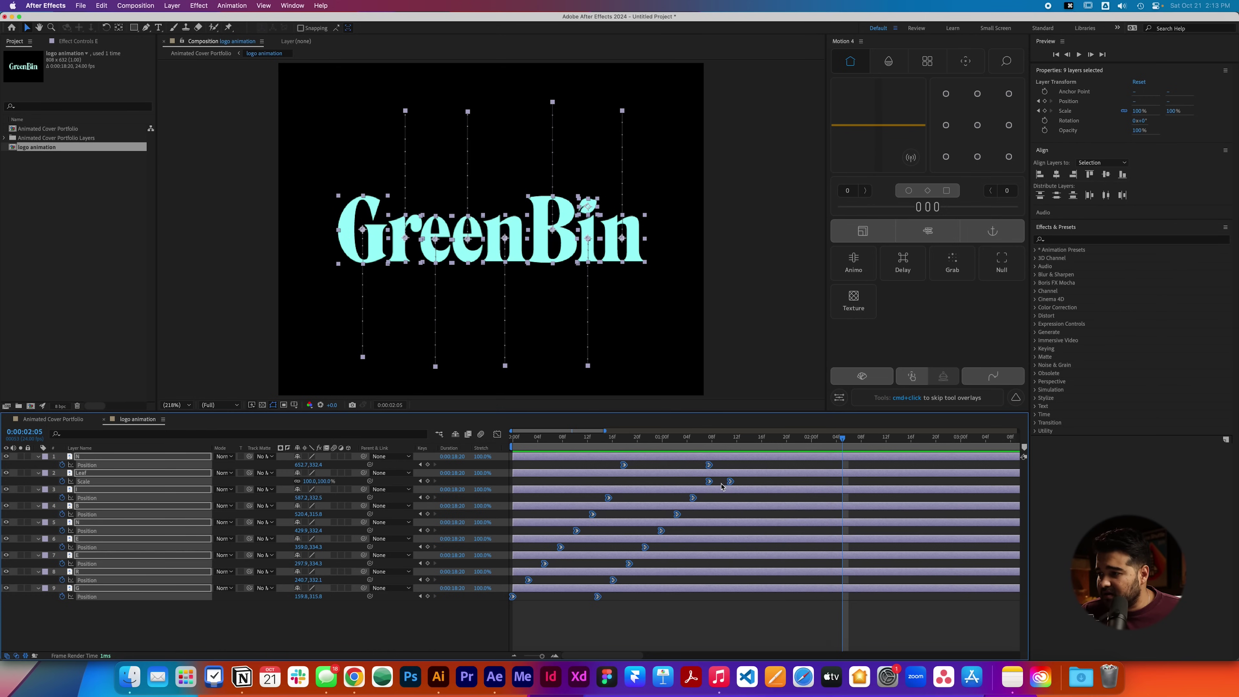
# Compress all keyframes proportionally again so the Leaf's last Scale keyframe lands at about 0:00:01:03, and preview the animation.
pyautogui.moveTo(713, 485); pyautogui.dragTo(686, 486)
pyautogui.press('cmd+z')
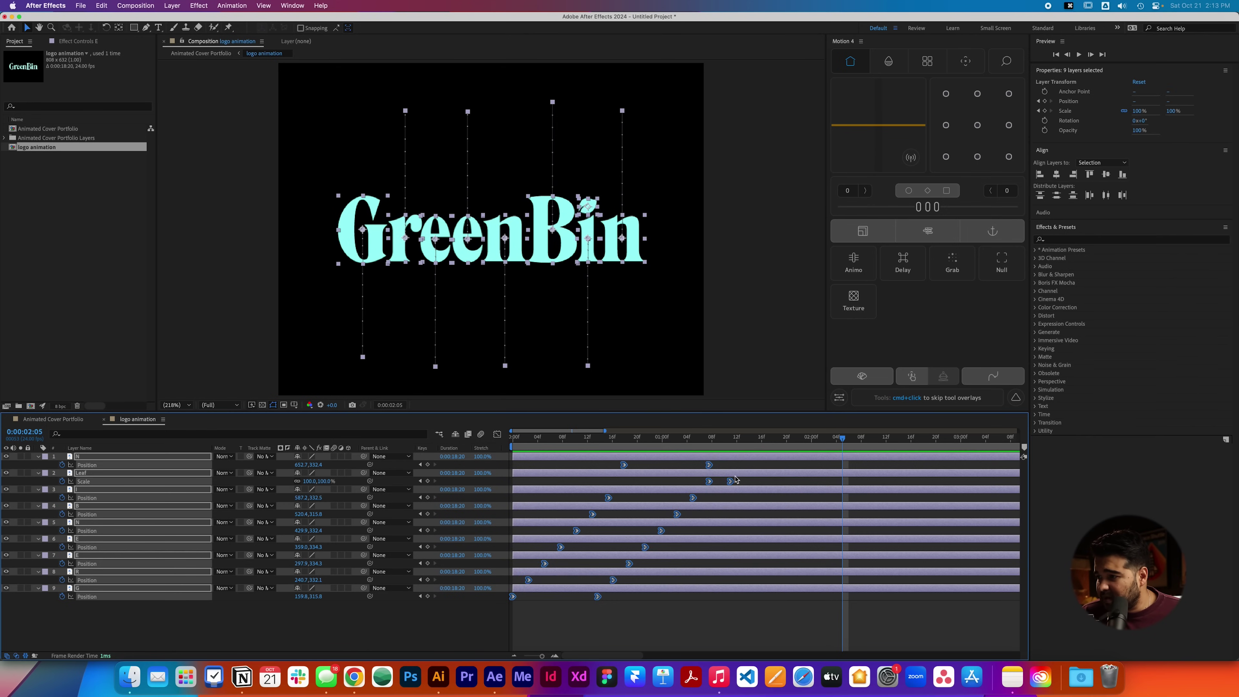
pyautogui.rightClick(731, 483)
pyautogui.press('Escape')
pyautogui.moveTo(725, 622); pyautogui.dragTo(535, 354)
pyautogui.moveTo(806, 617); pyautogui.dragTo(488, 379)
pyautogui.moveTo(731, 482); pyautogui.dragTo(681, 481)
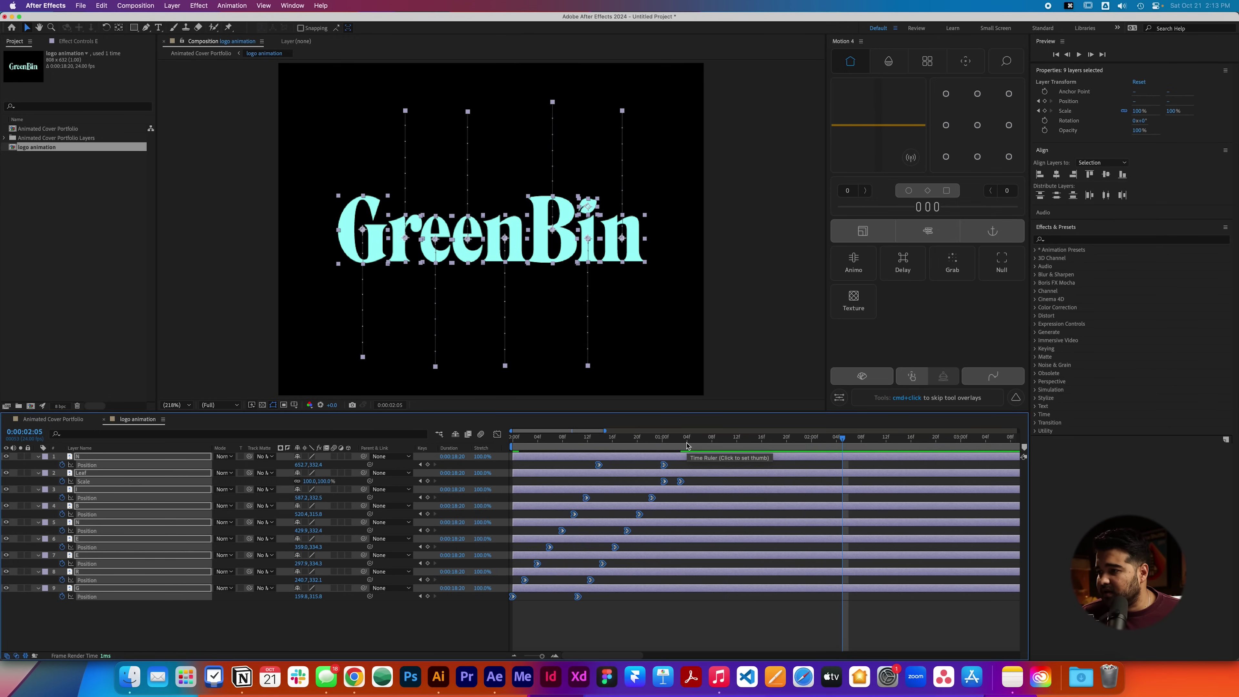
pyautogui.click(591, 432)
pyautogui.press('space')
pyautogui.press('space')
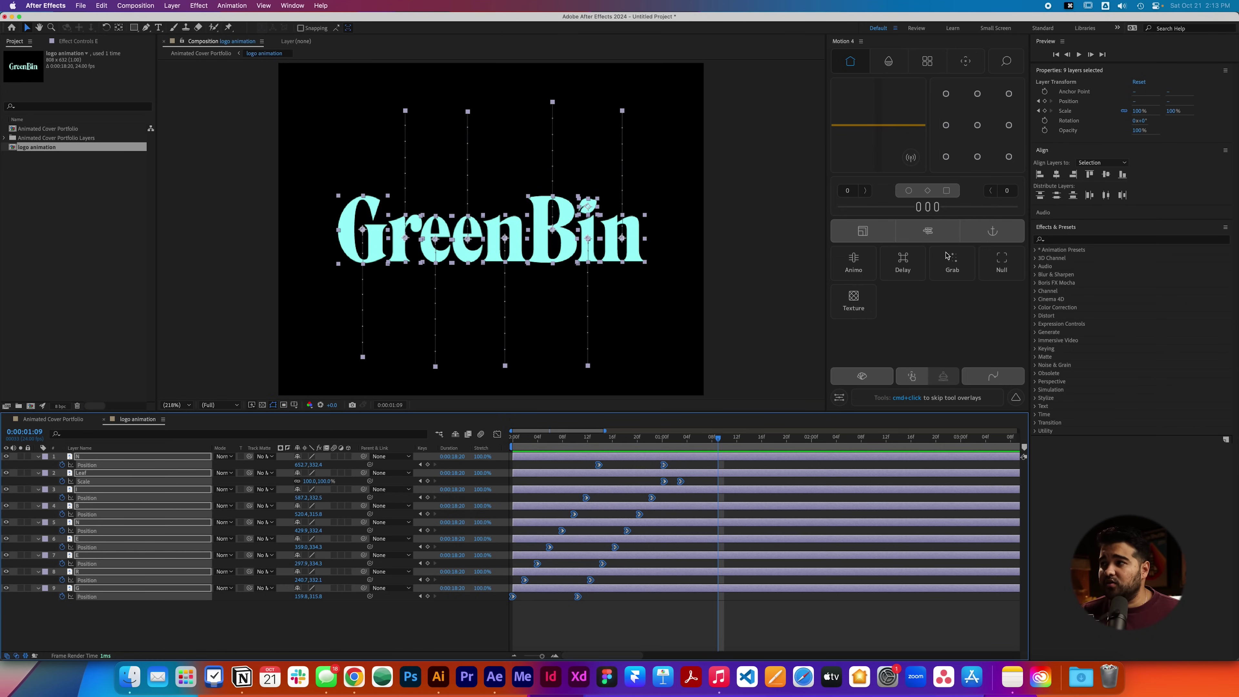
# Apply the 25,25 default easing from Motion 4's Easing Library to the keyframes of all nine layers, and preview the animation.
pyautogui.click(937, 320)
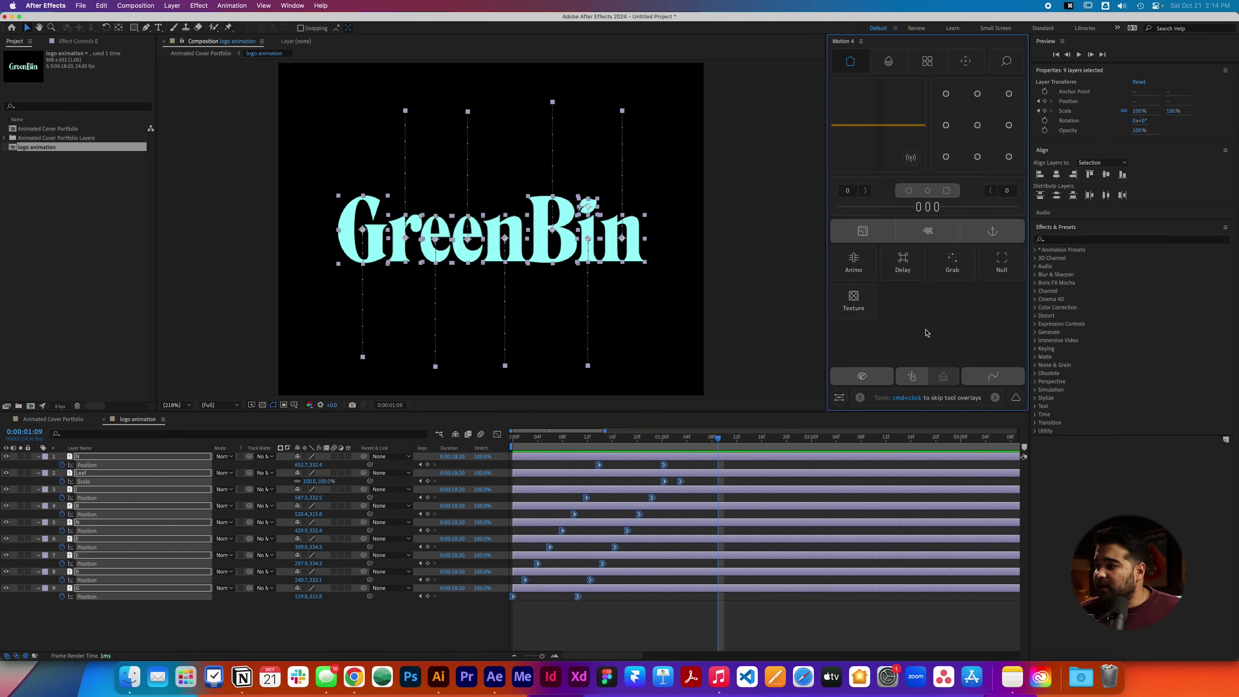
pyautogui.click(993, 376)
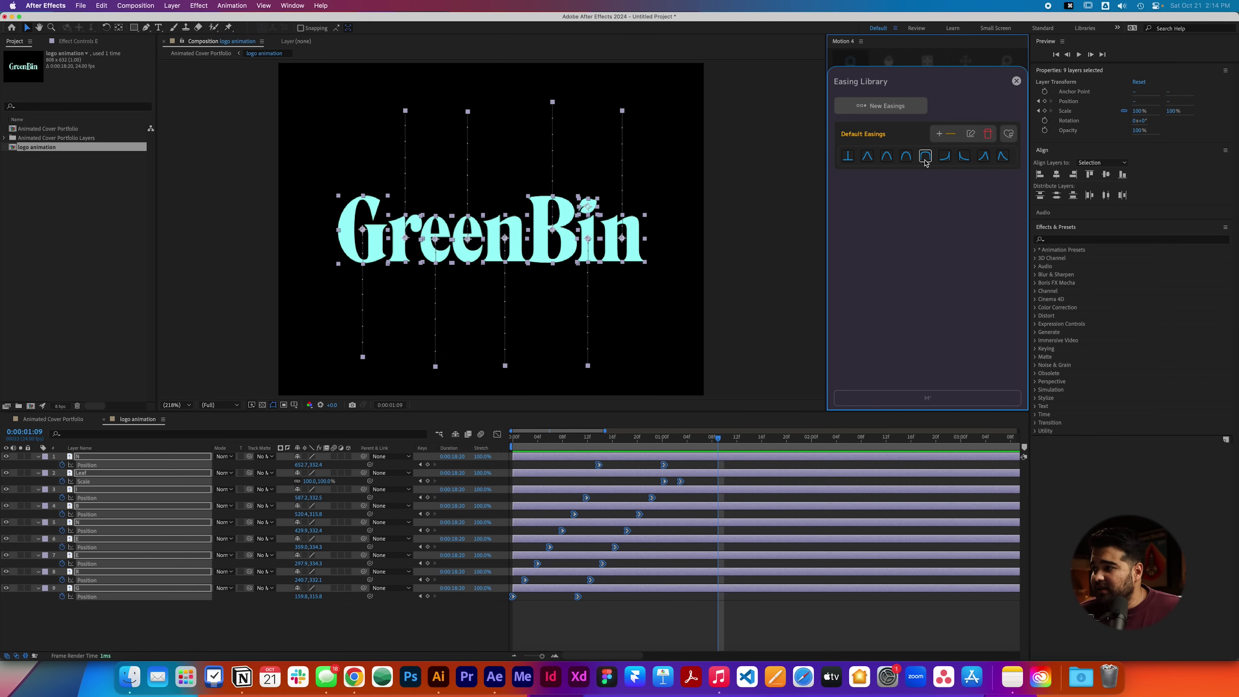
pyautogui.click(910, 162)
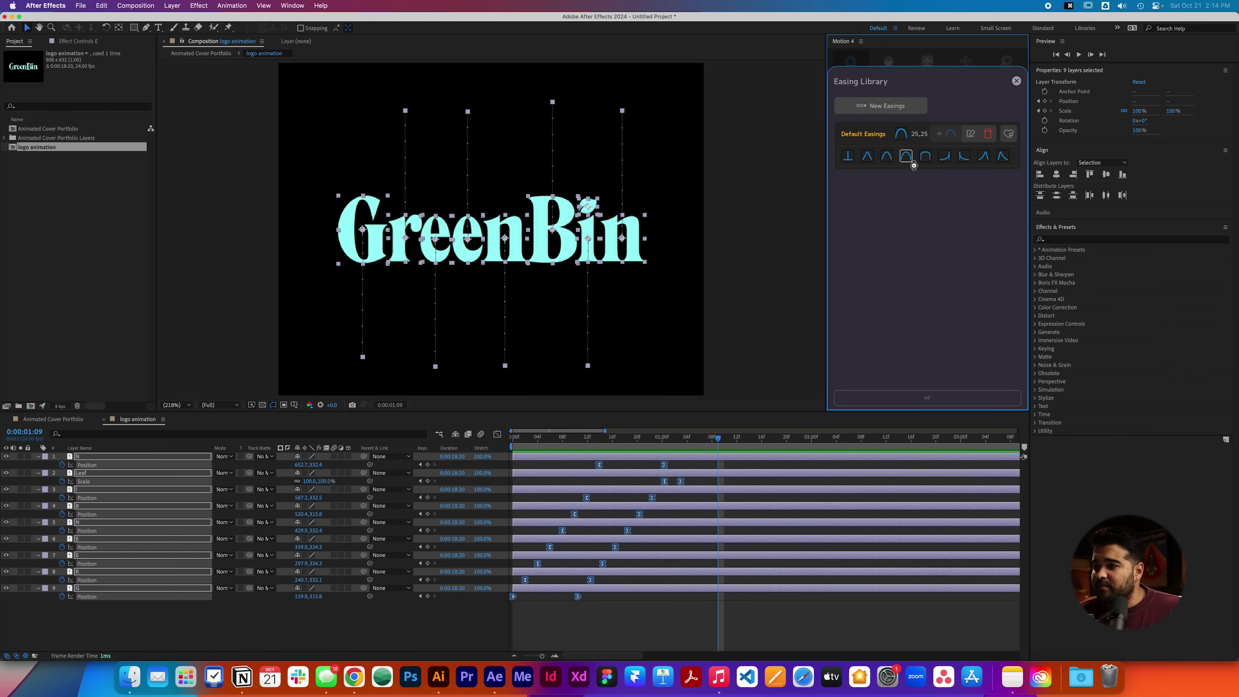
pyautogui.moveTo(855, 129)
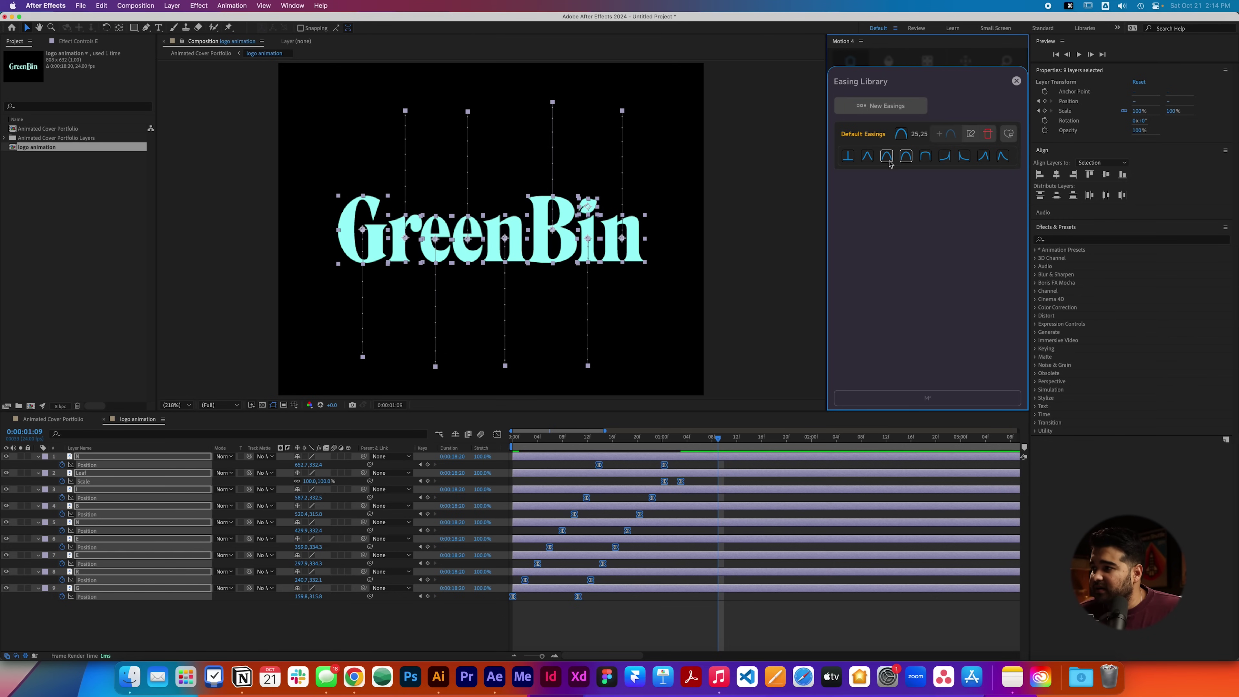
pyautogui.press('space')
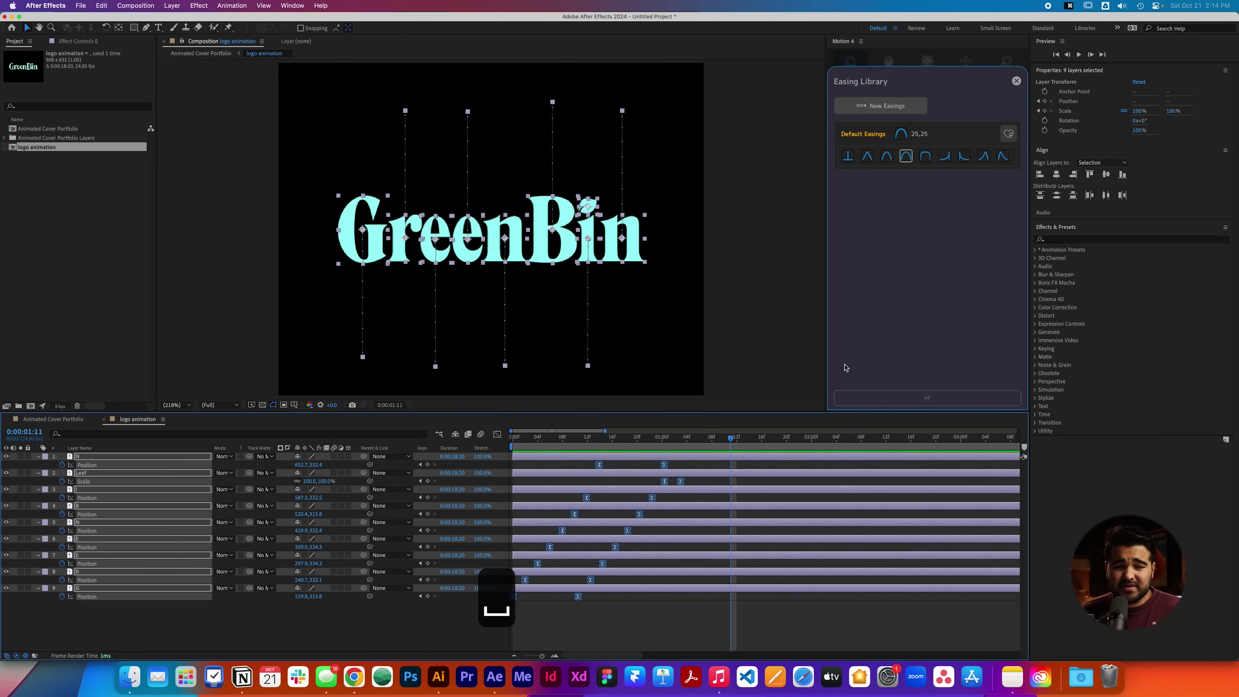
# Try the 100,5 easing on the Leaf layer's two Scale keyframes, and preview it.
pyautogui.moveTo(696, 481); pyautogui.dragTo(656, 486)
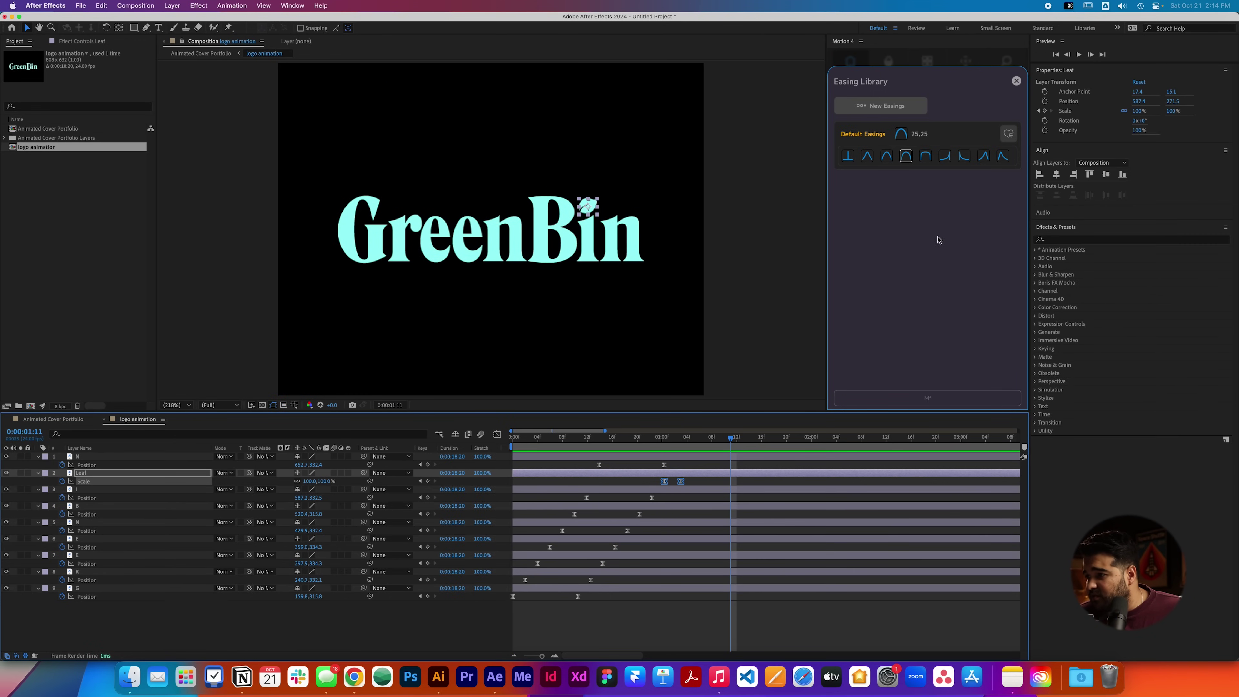
pyautogui.click(945, 157)
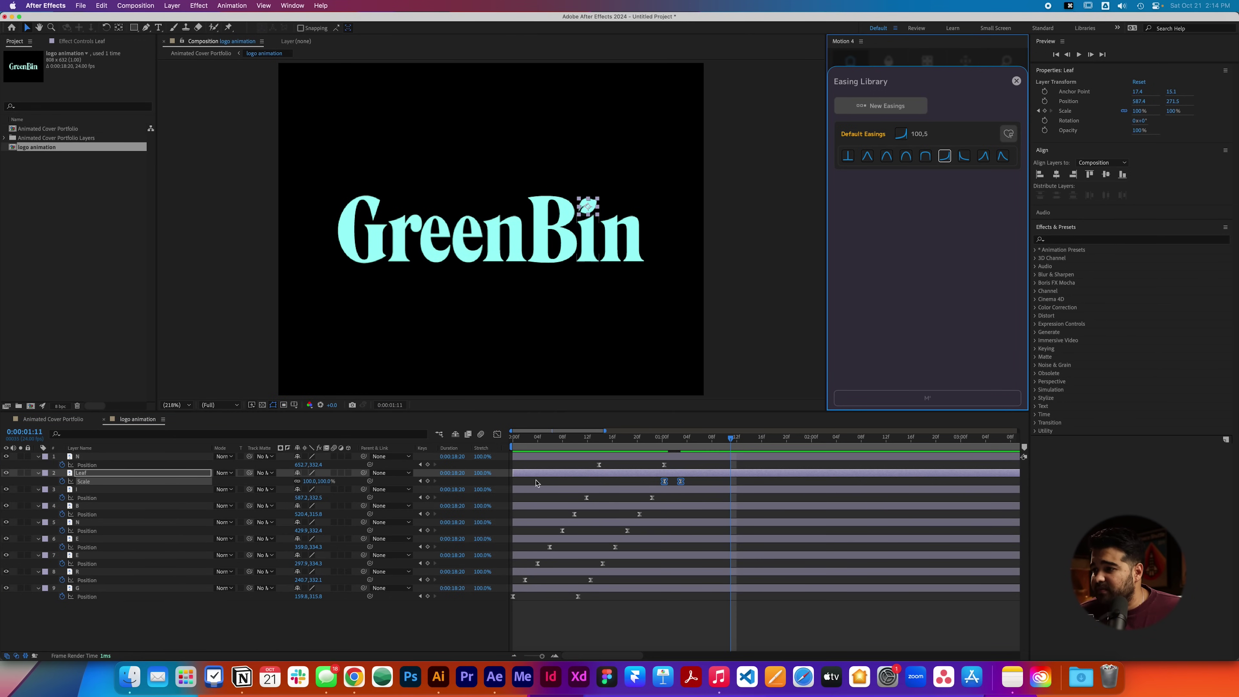
pyautogui.press('space')
pyautogui.press('space')
# Delay the Leaf's last Scale keyframe to about 0:00:01:07, apply the 75,33 easing to its Scale keyframes, and preview the animation.
pyautogui.click(688, 485)
pyautogui.moveTo(680, 481); pyautogui.dragTo(705, 482)
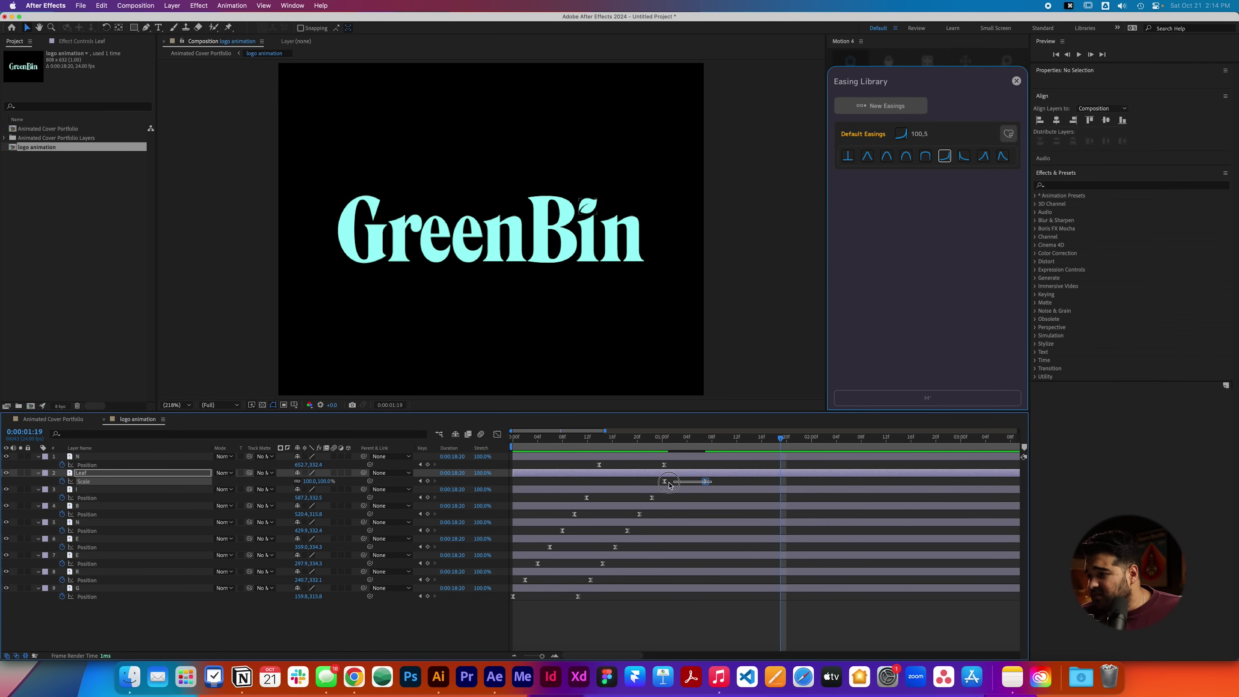
pyautogui.click(983, 156)
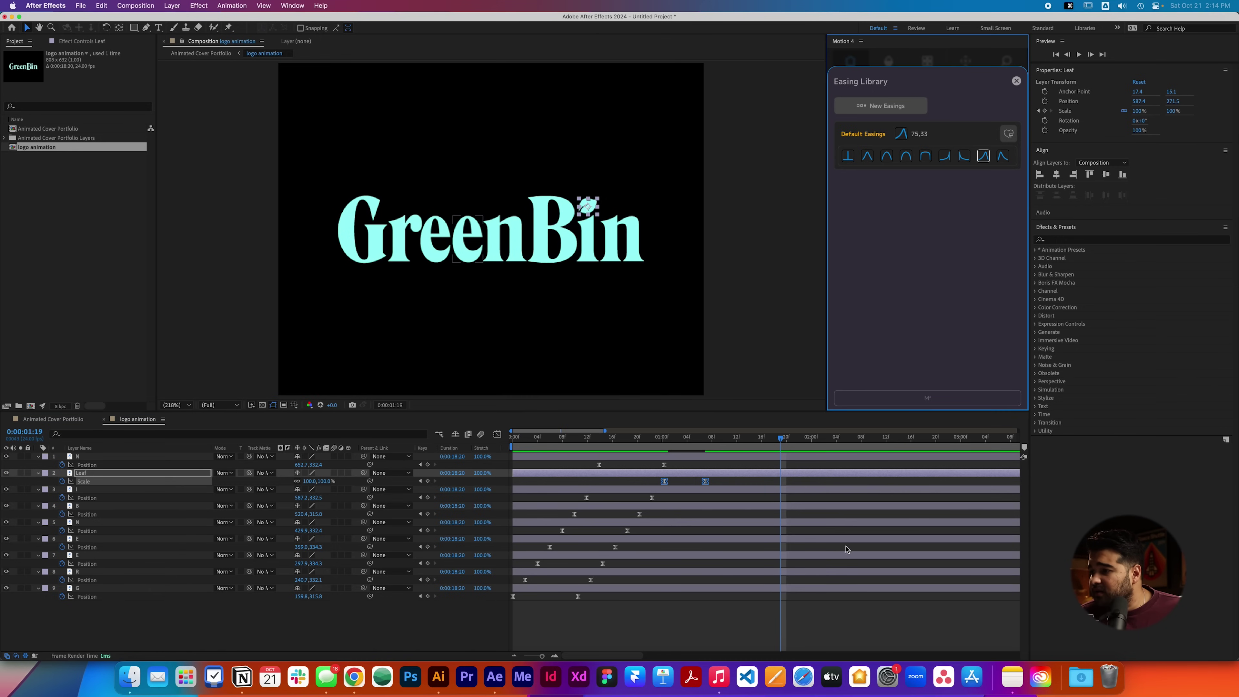
pyautogui.press('space')
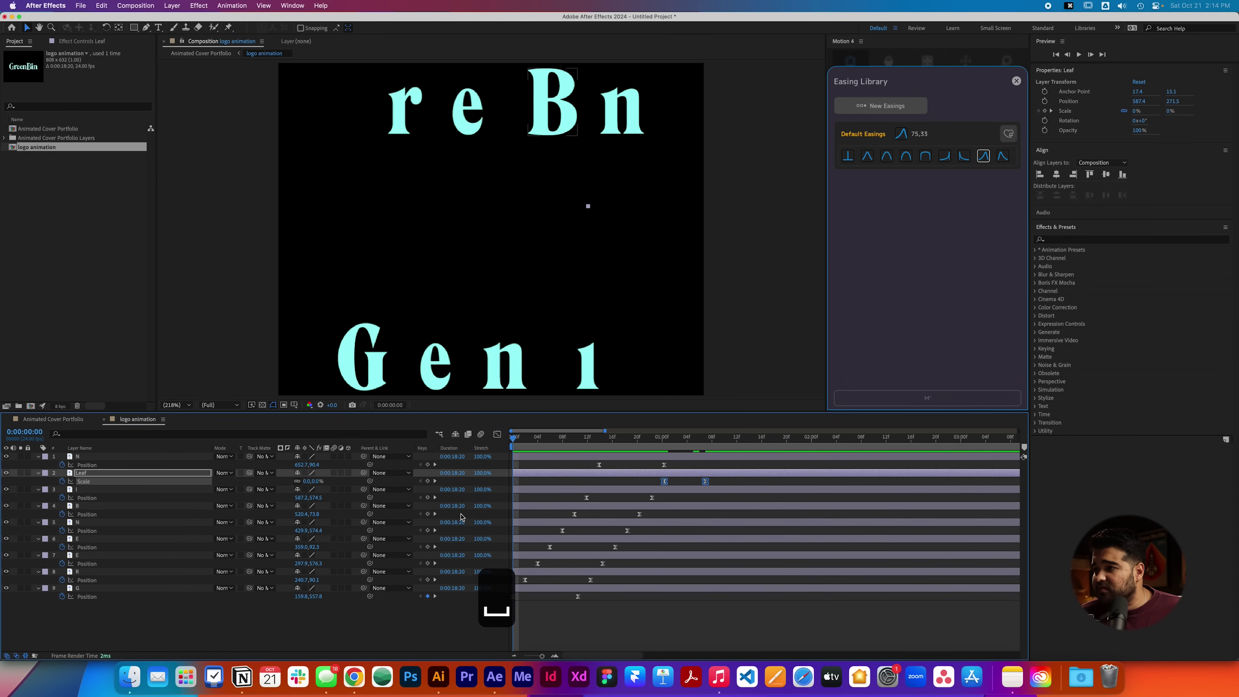
pyautogui.press('space')
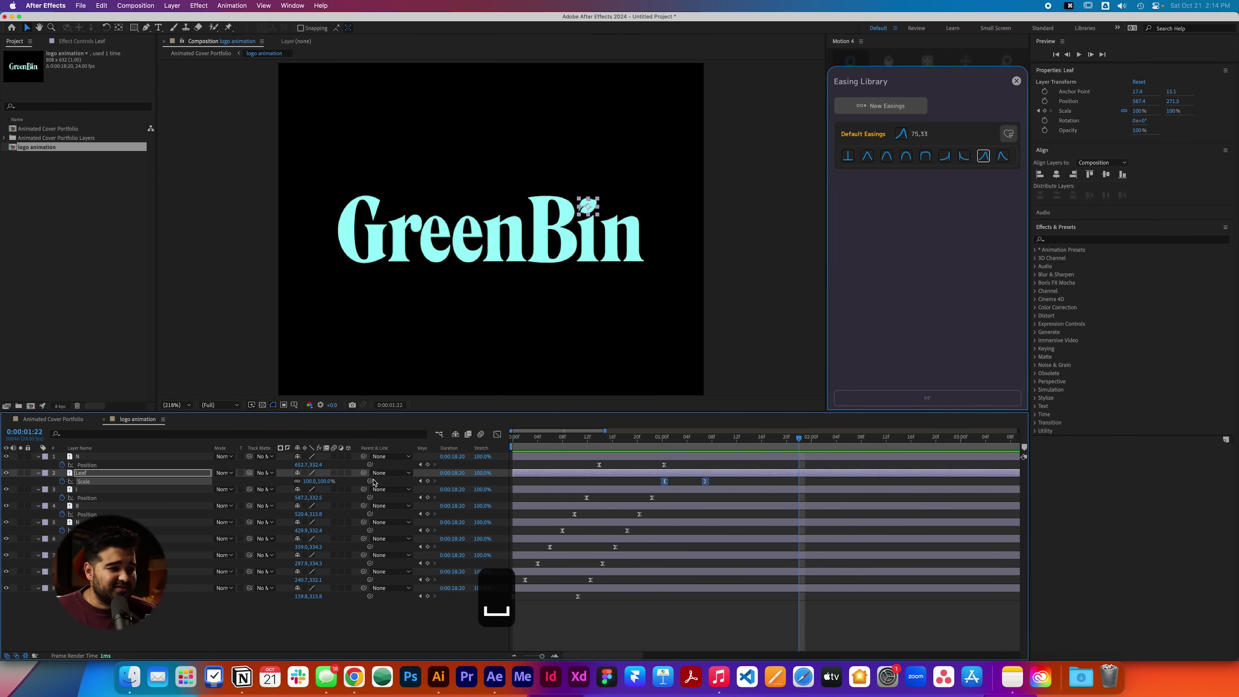
# In the Animated Cover Portfolio composition, draw a rectangular mask closely around the wordmark on the logo animation layer, and preview from the start.
pyautogui.click(60, 423)
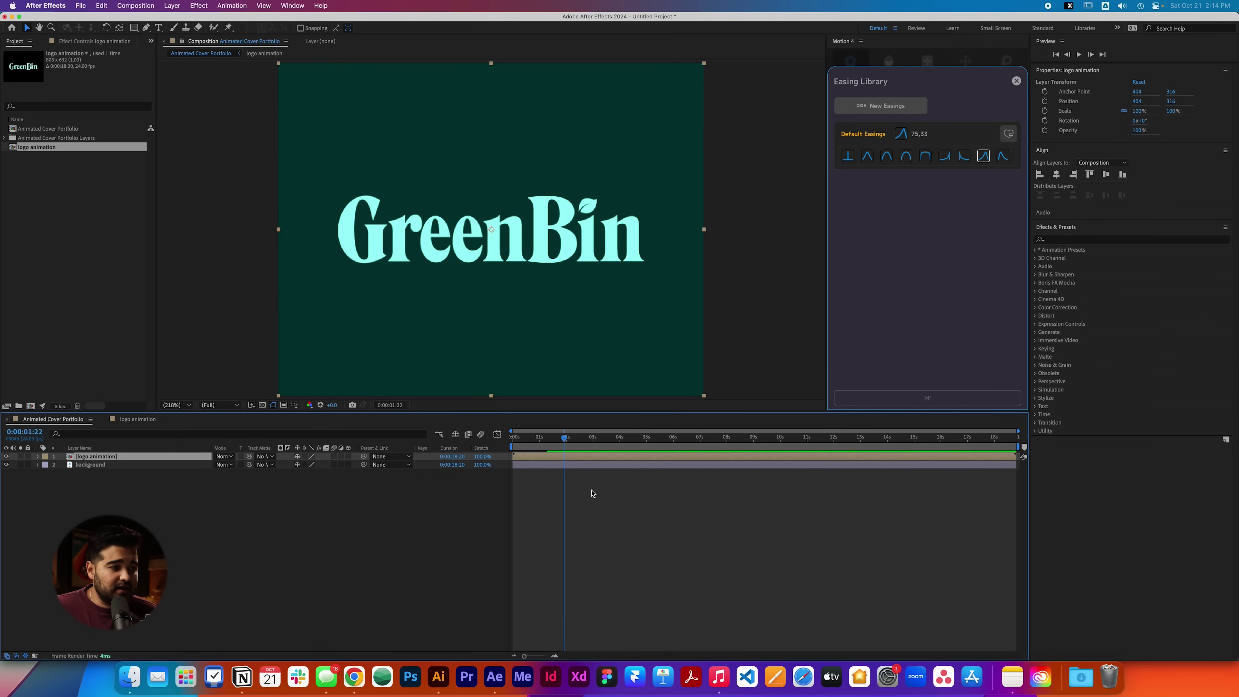
pyautogui.moveTo(564, 436)
pyautogui.mouseDown()
pyautogui.moveTo(456, 439)
pyautogui.moveTo(540, 440)
pyautogui.mouseUp()
pyautogui.click(135, 28)
pyautogui.moveTo(326, 168); pyautogui.dragTo(659, 283)
pyautogui.press('space')
pyautogui.click(324, 546)
pyautogui.press('Home')
pyautogui.press('space')
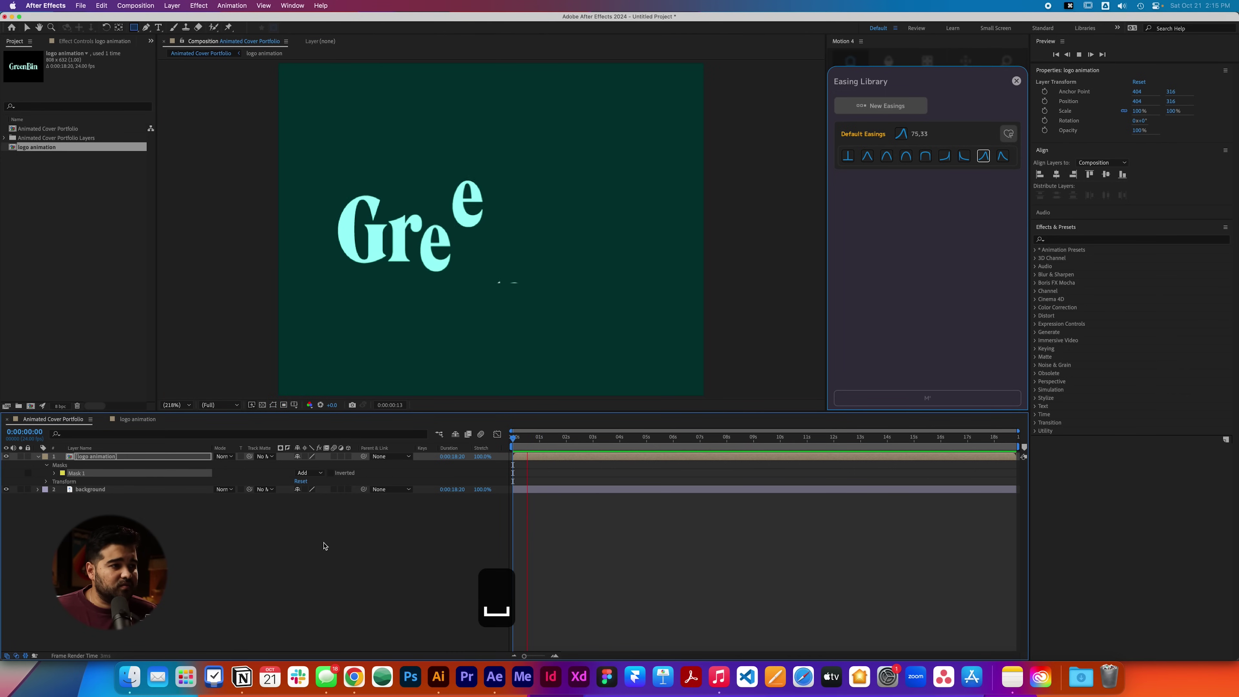
pyautogui.press('space')
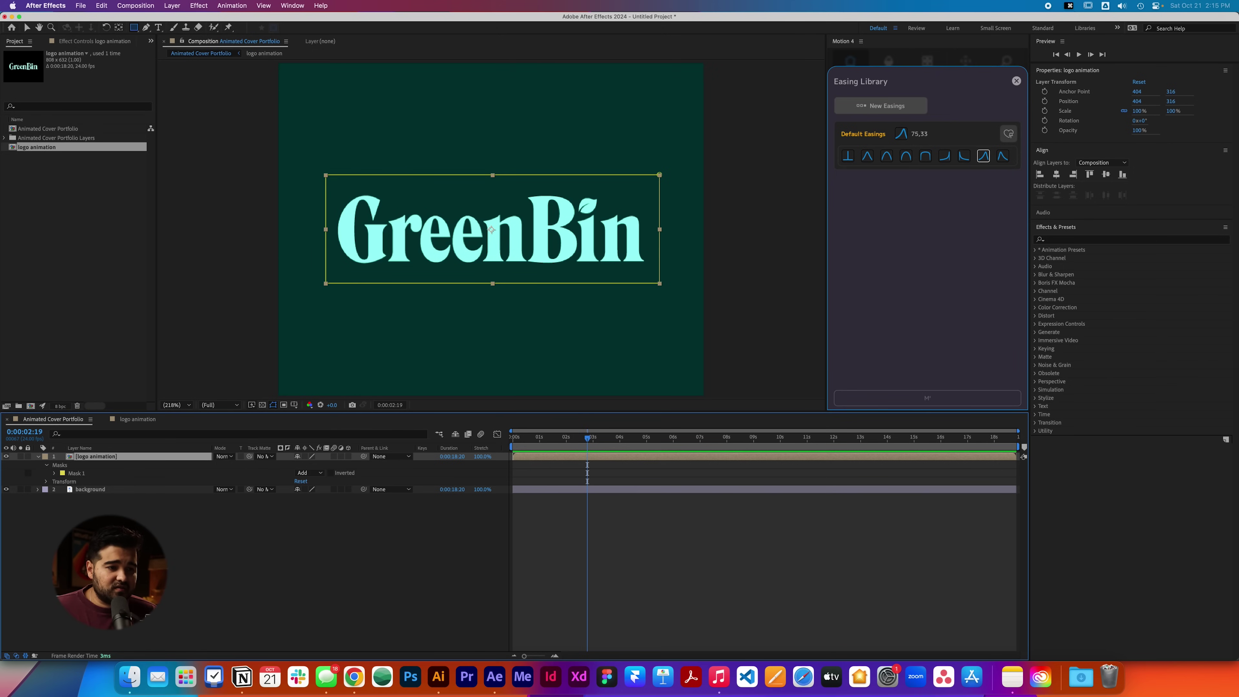
# Add a 100% Scale keyframe to the logo animation layer at 0:00:00:15.
pyautogui.press('s')
pyautogui.press('s')
pyautogui.press('s')
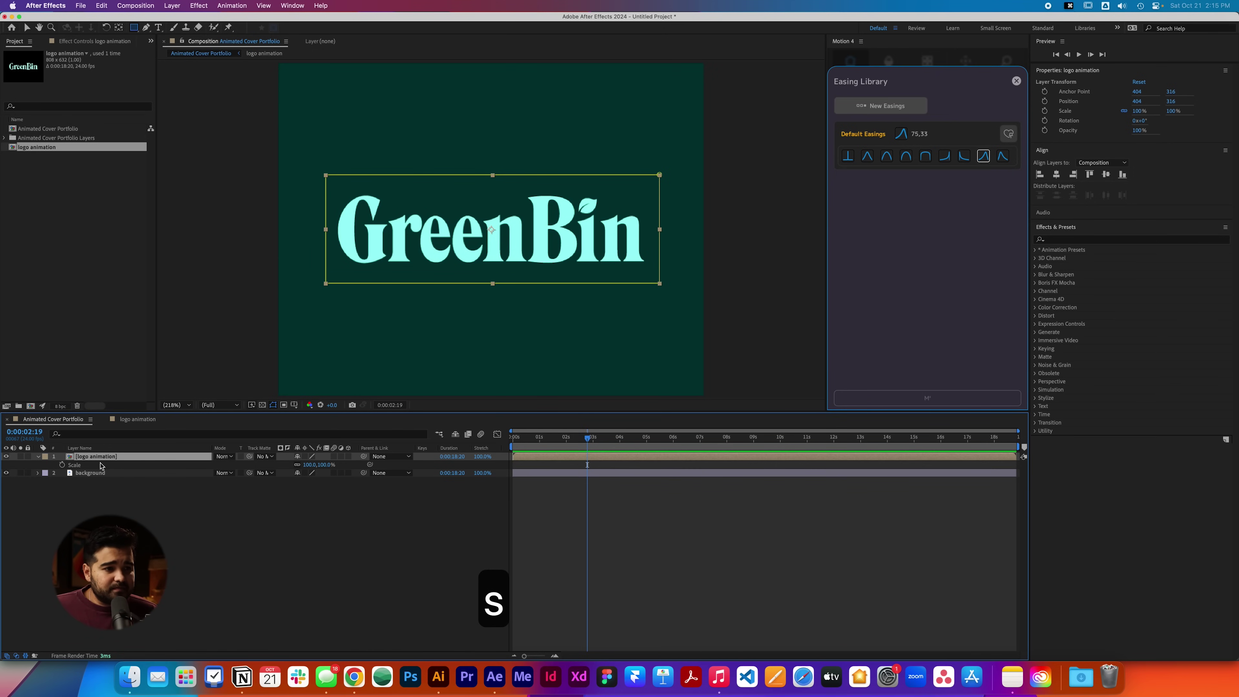
pyautogui.press('super+a')
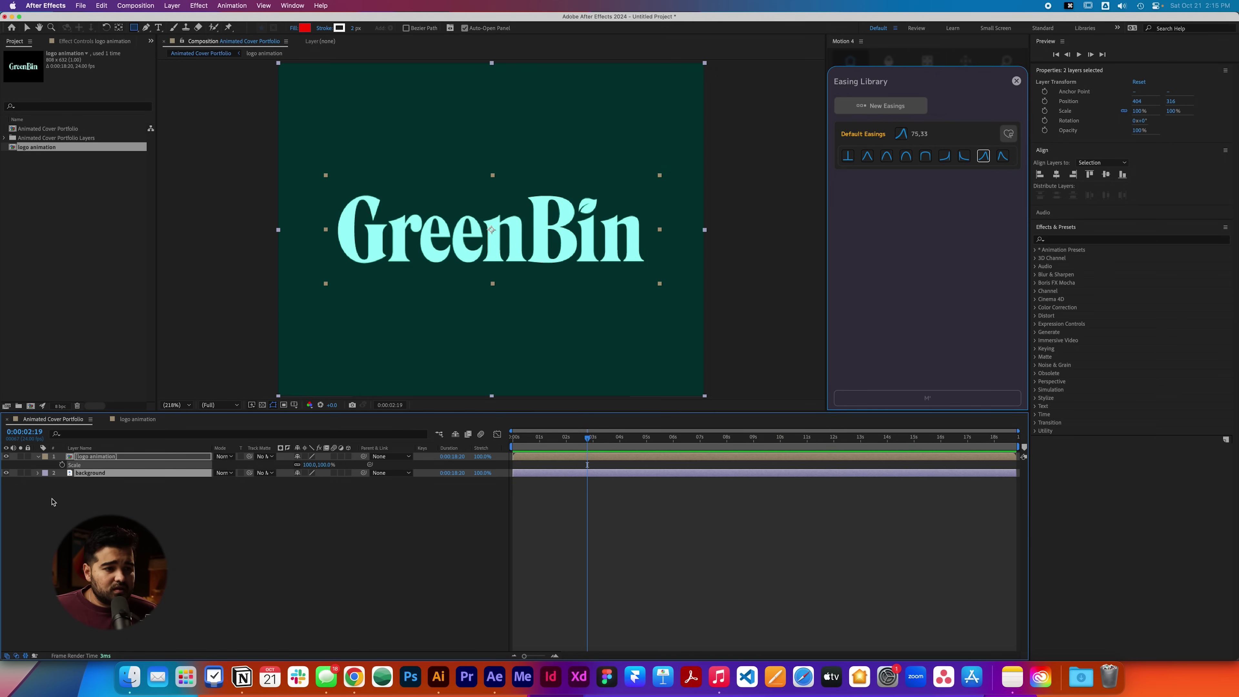
pyautogui.click(130, 467)
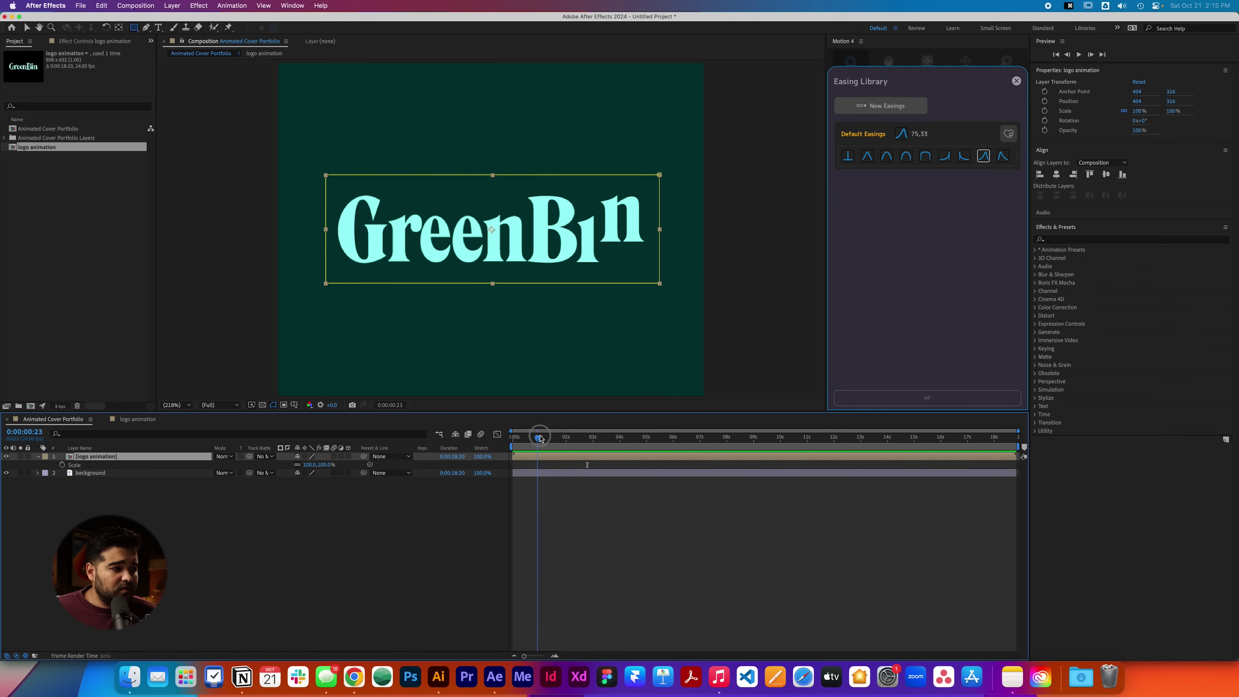
pyautogui.click(531, 438)
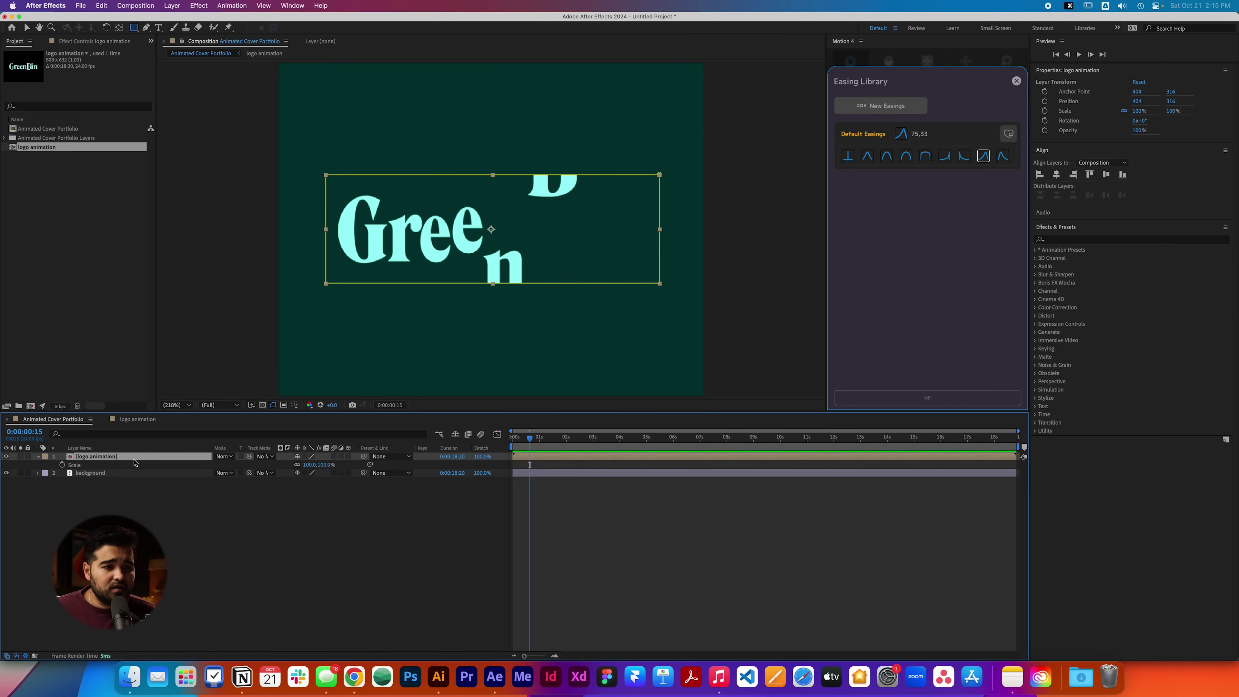
pyautogui.click(63, 465)
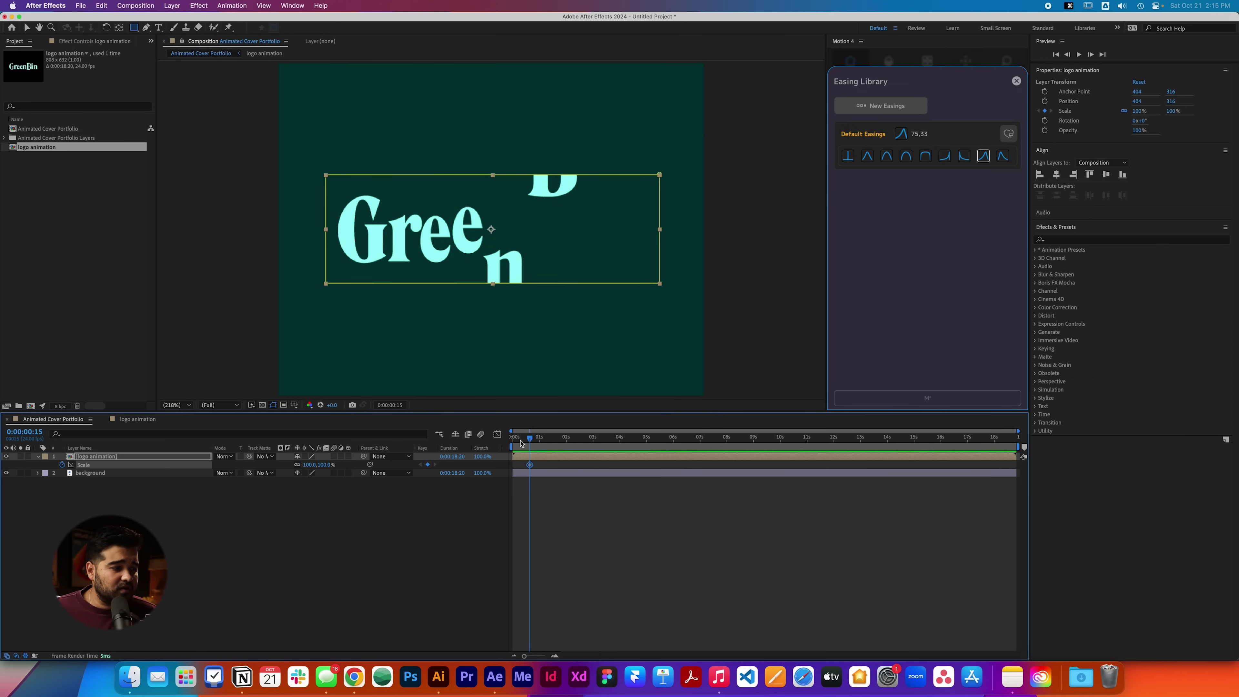
# Enlarge the logo animation layer's Scale well beyond 100% at 0:00:00:00 to add a starting keyframe, and preview the scale-down.
pyautogui.moveTo(531, 441); pyautogui.dragTo(445, 445)
pyautogui.moveTo(334, 464); pyautogui.dragTo(427, 456)
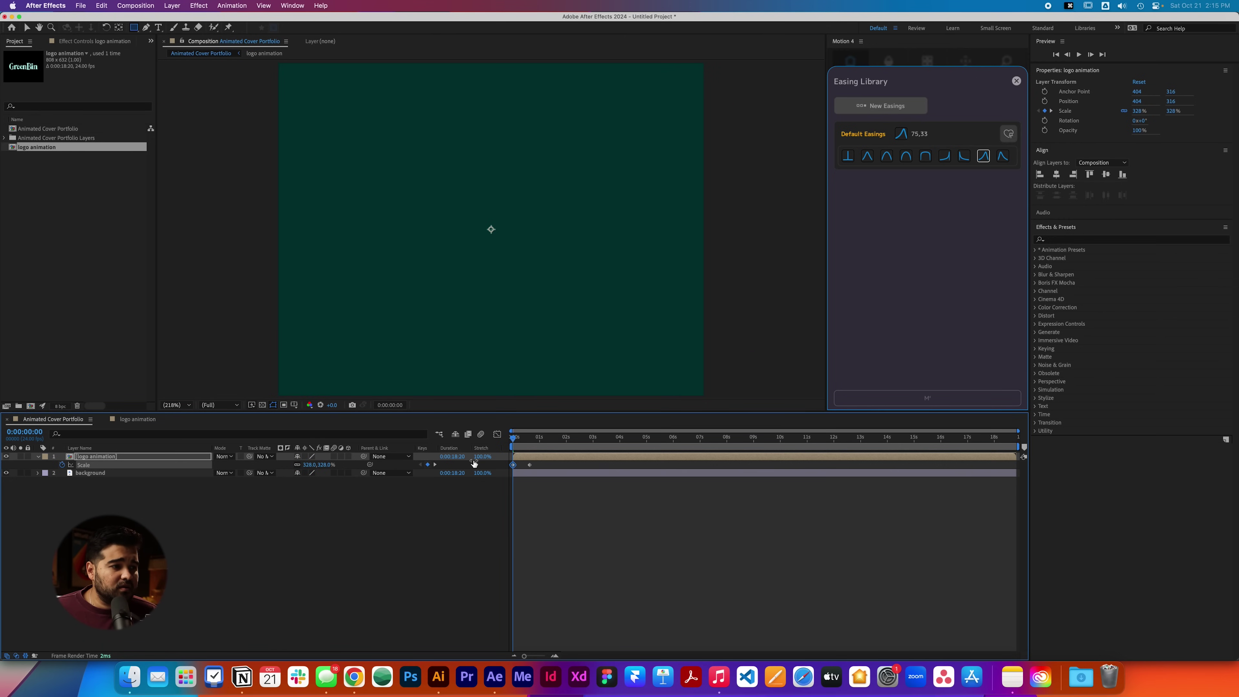
pyautogui.press('space')
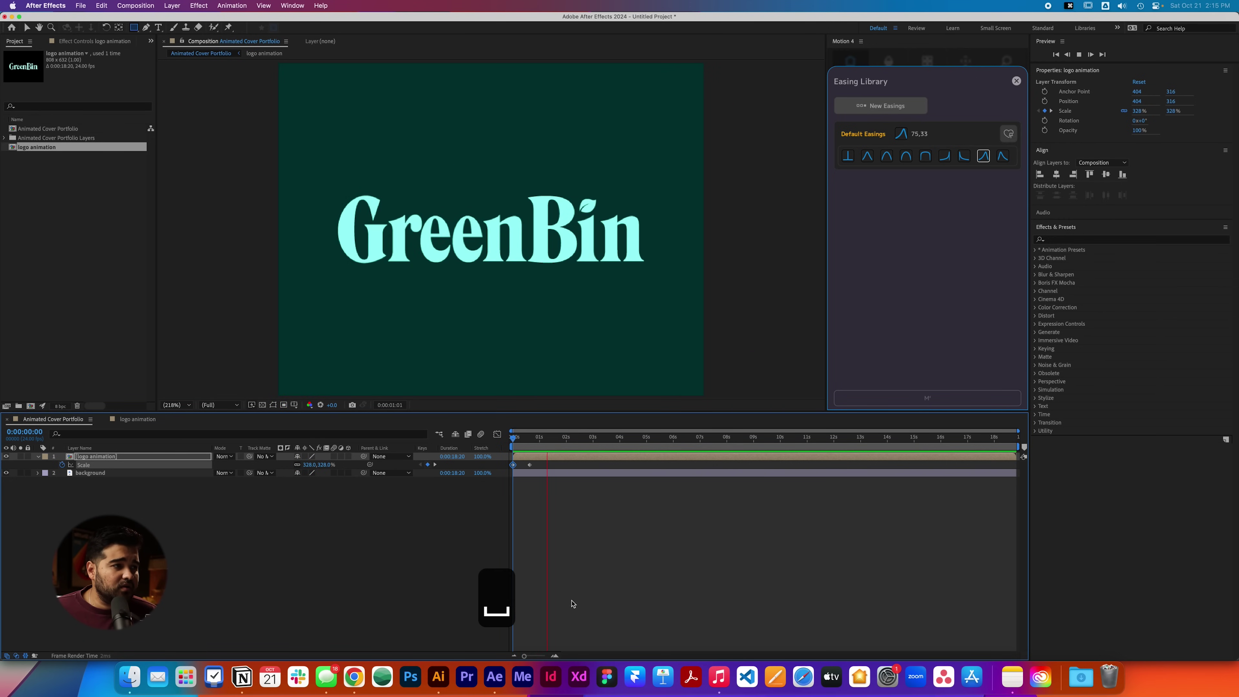
pyautogui.press('space')
# Pre-compose the logo animation and background layers together into one composition with the default name.
pyautogui.moveTo(568, 441); pyautogui.dragTo(565, 441)
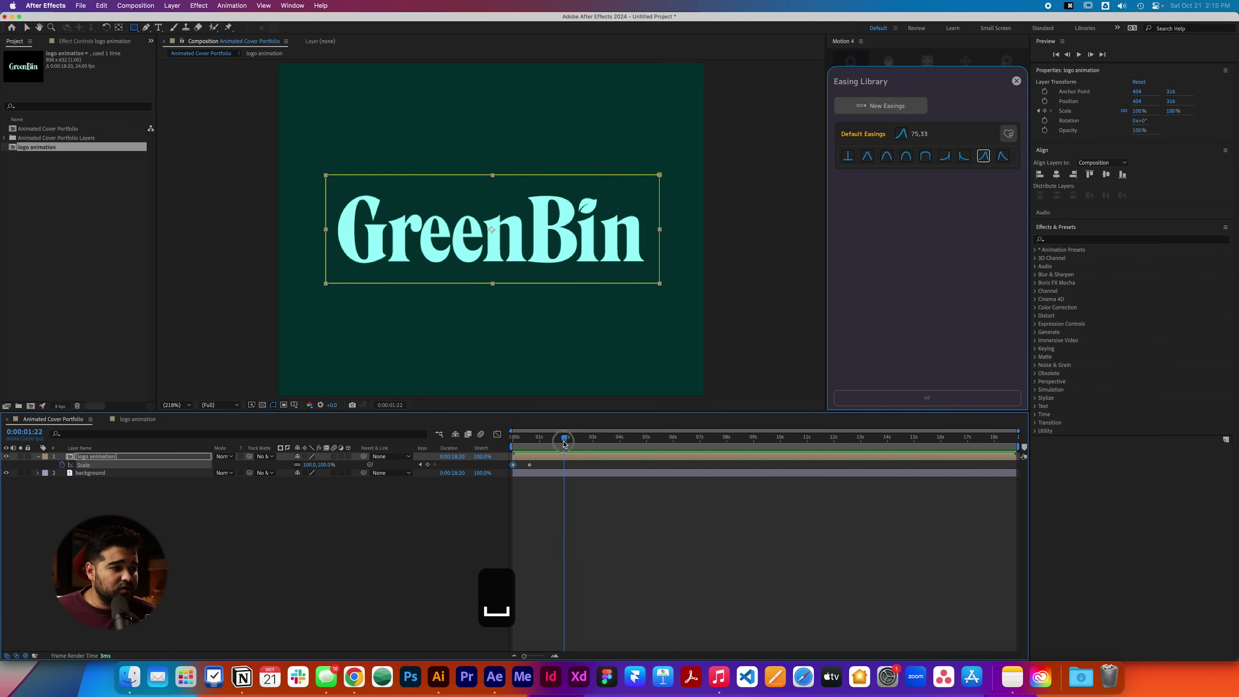
pyautogui.click(268, 506)
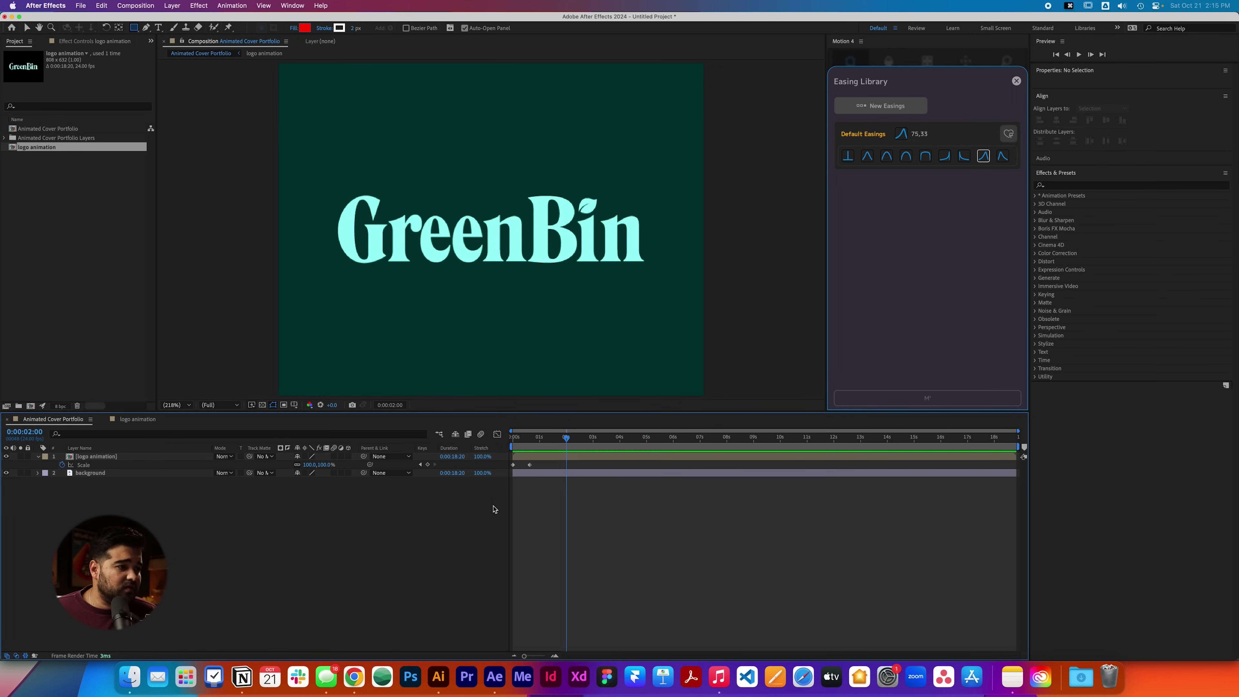
pyautogui.press('super+a')
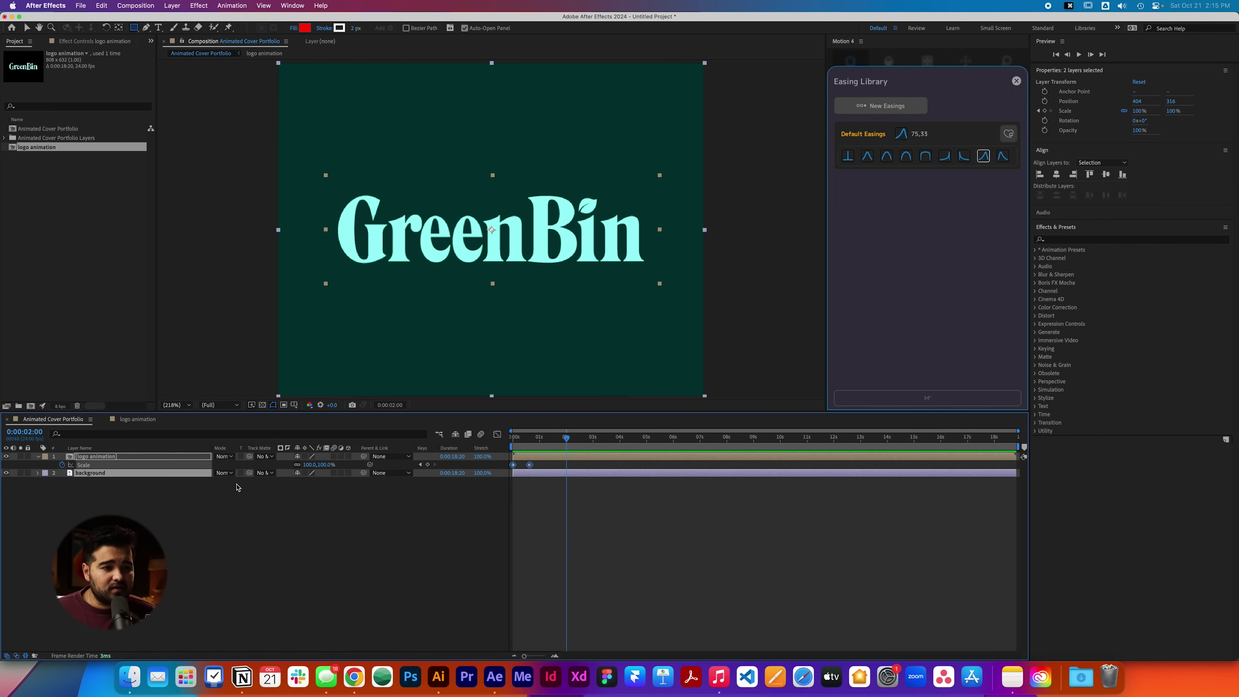
pyautogui.rightClick(129, 460)
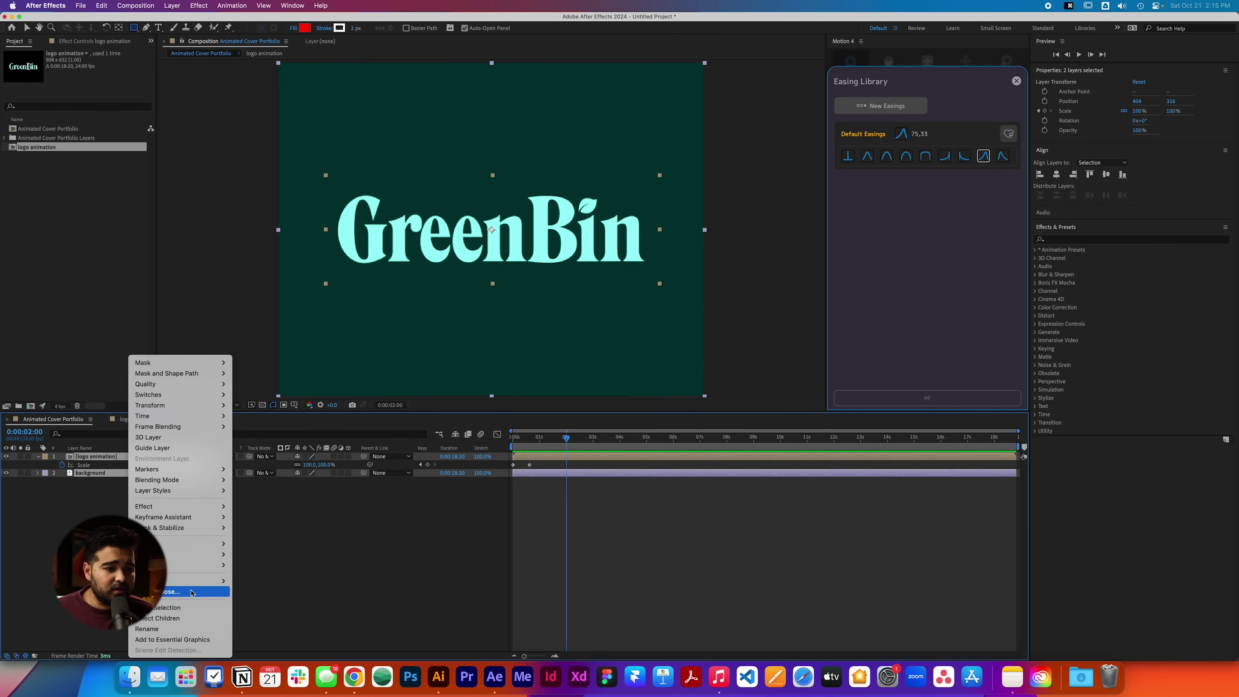
pyautogui.click(166, 591)
pyautogui.press('Return')
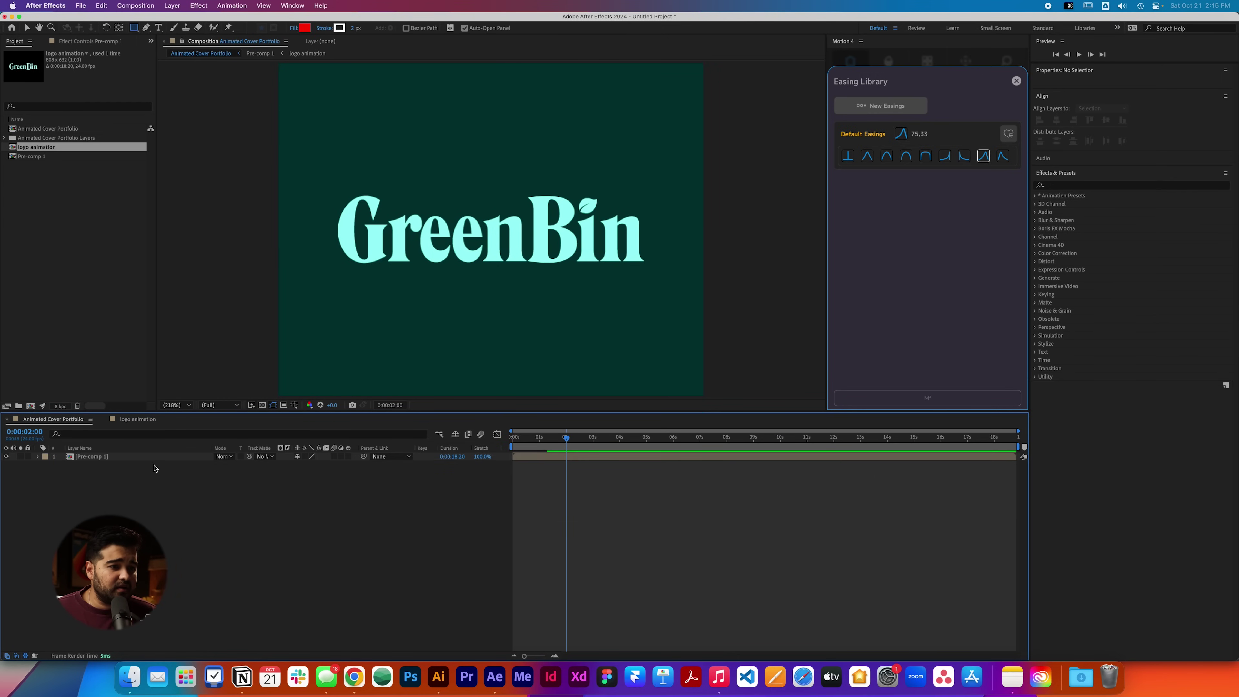
# Open the Pre-comp 1 composition and set its duration to 0:00:03:00 in the composition settings.
pyautogui.doubleClick(71, 457)
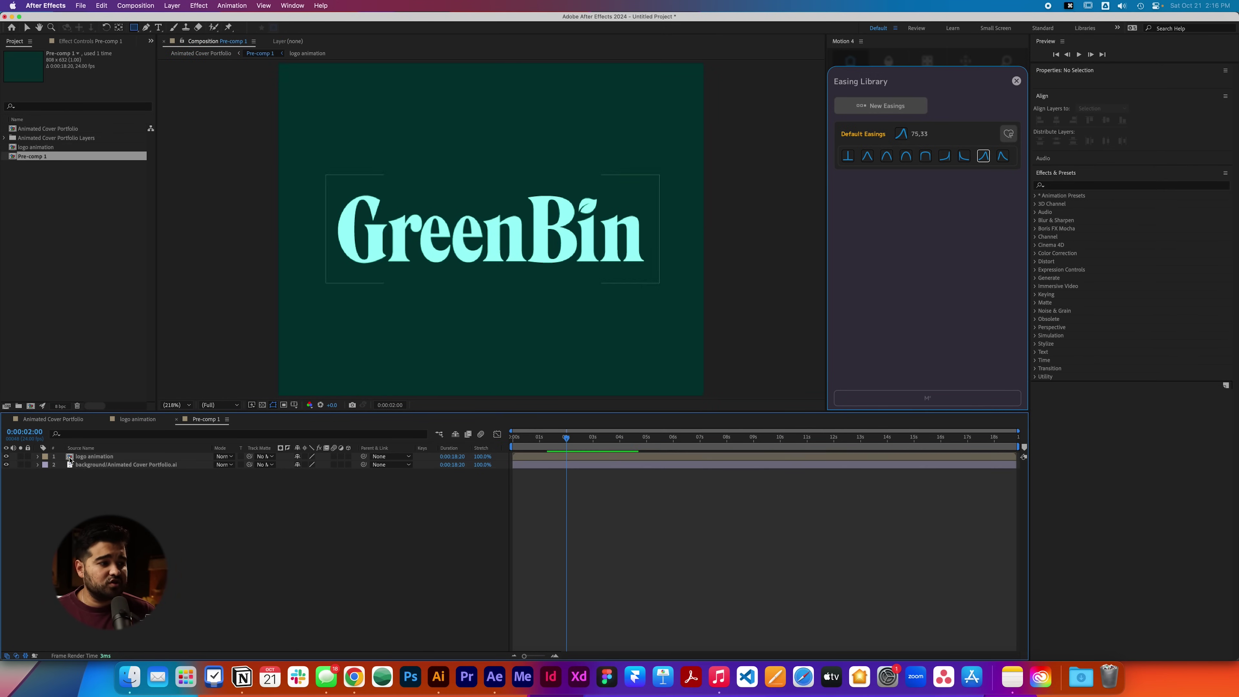
pyautogui.click(129, 5)
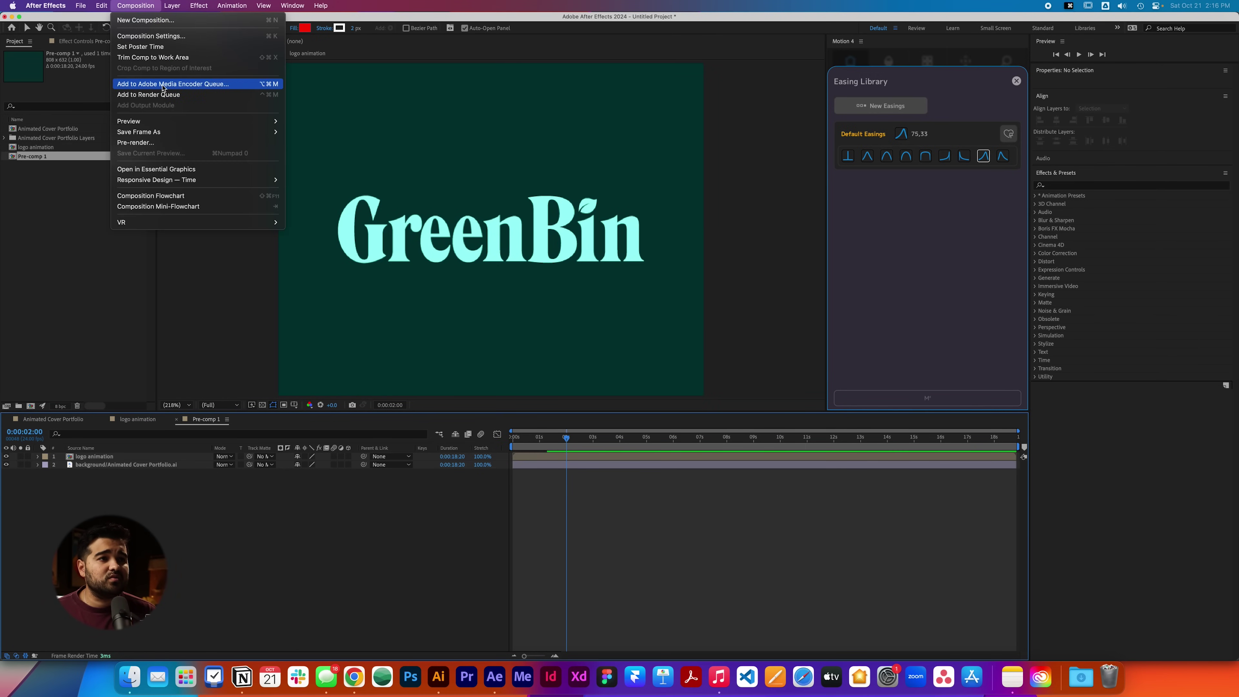
pyautogui.click(161, 35)
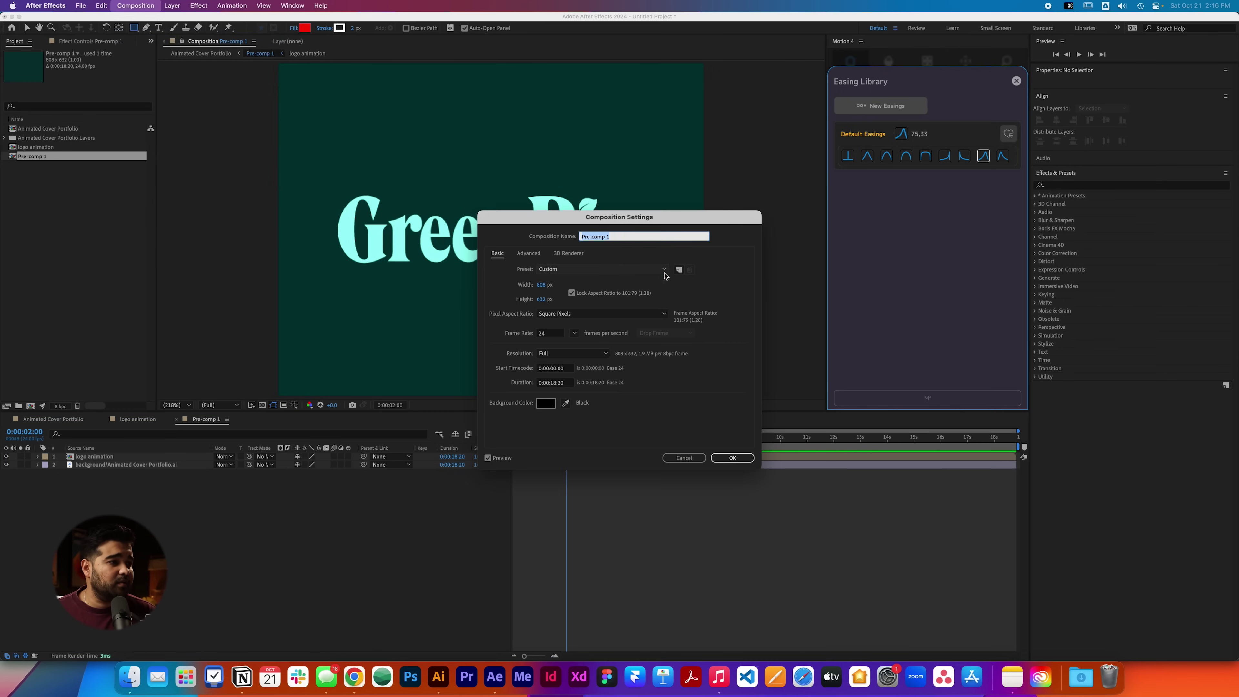
pyautogui.click(554, 383)
pyautogui.press('Right')
pyautogui.press('BackSpace')
pyautogui.press('BackSpace')
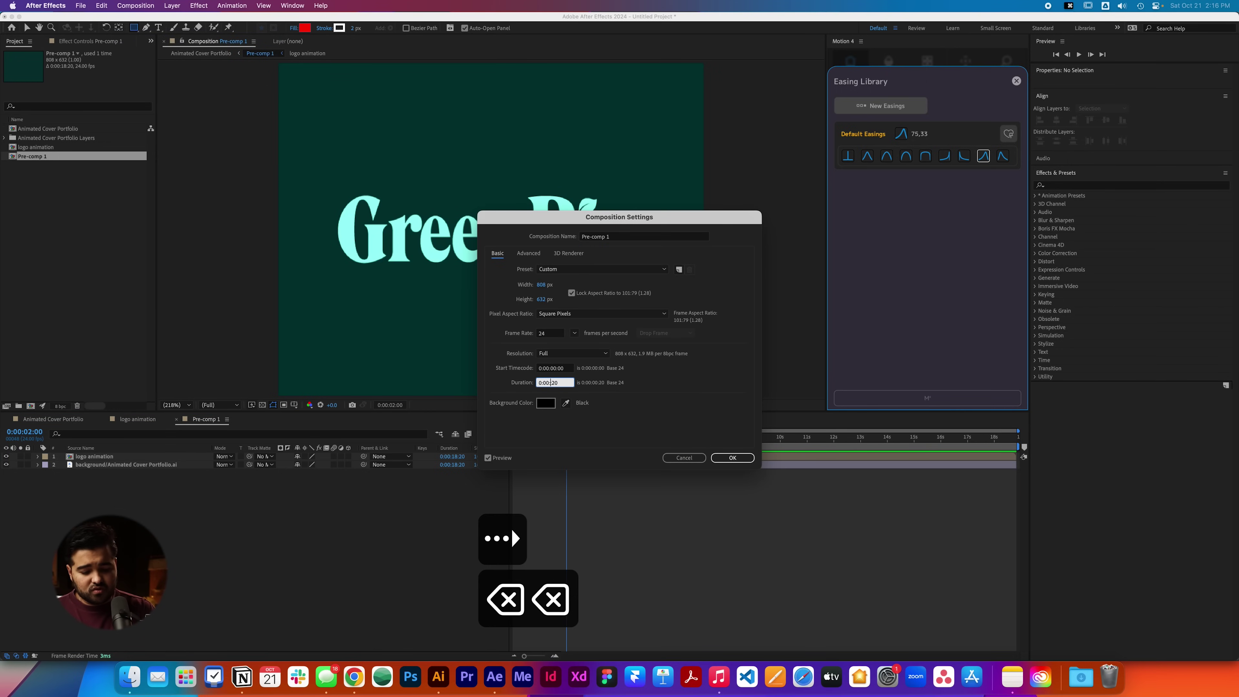
pyautogui.write('03:')
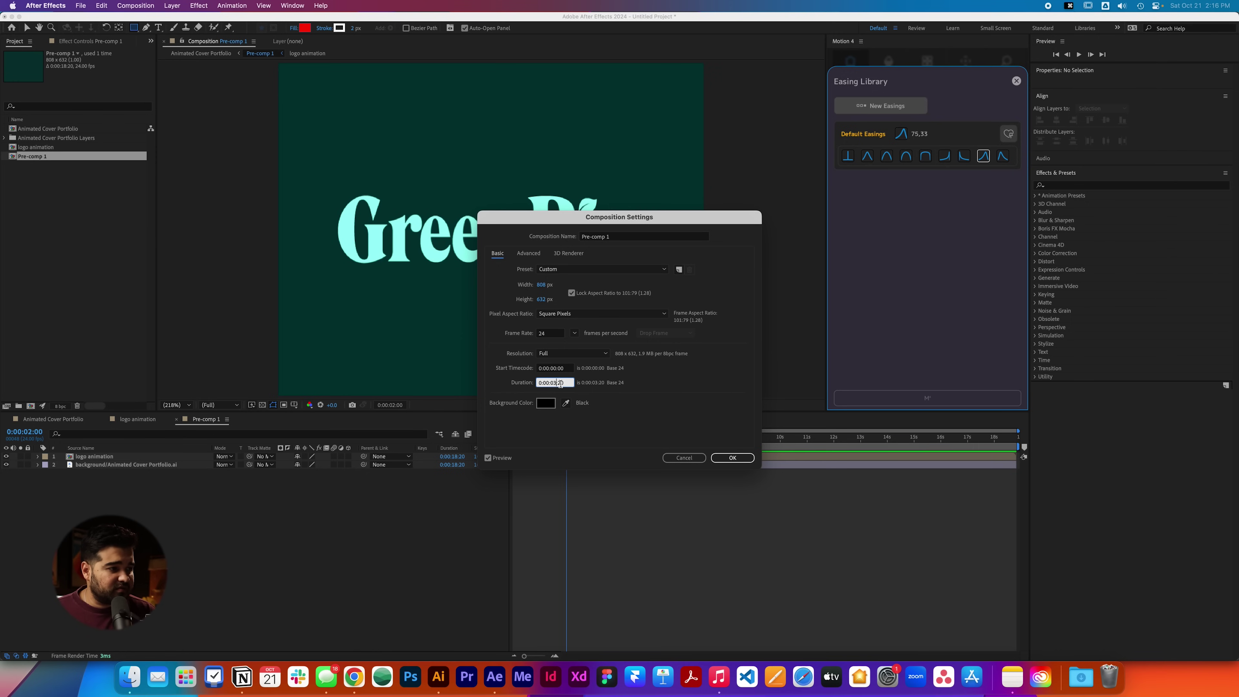
pyautogui.press('BackSpace')
pyautogui.press('BackSpace')
pyautogui.write('00')
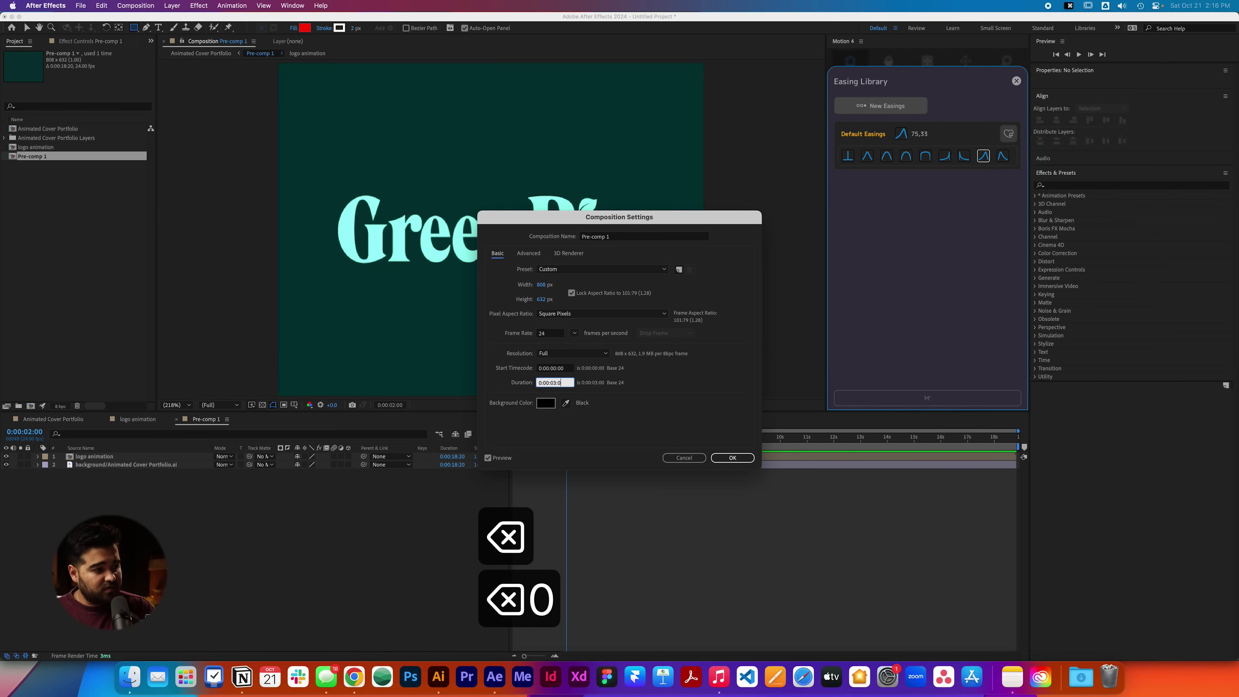
pyautogui.press('Return')
# Return to the Animated Cover Portfolio composition and preview the shortened animation from the start.
pyautogui.click(139, 419)
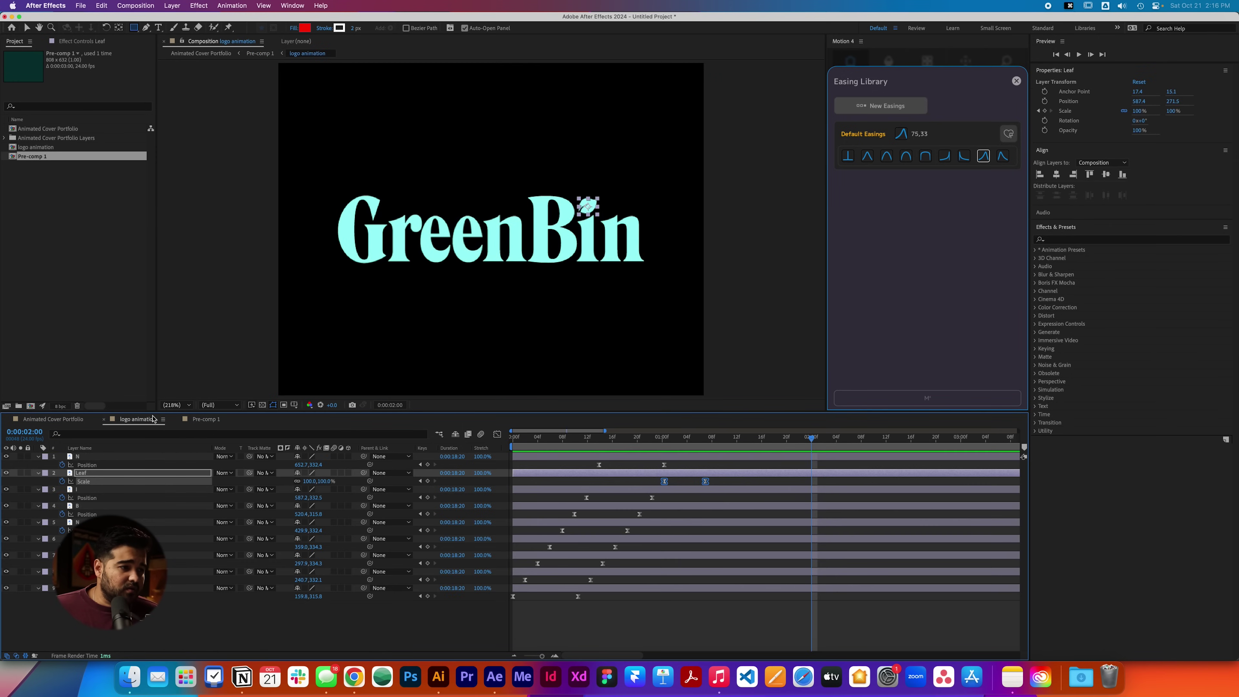
pyautogui.click(54, 419)
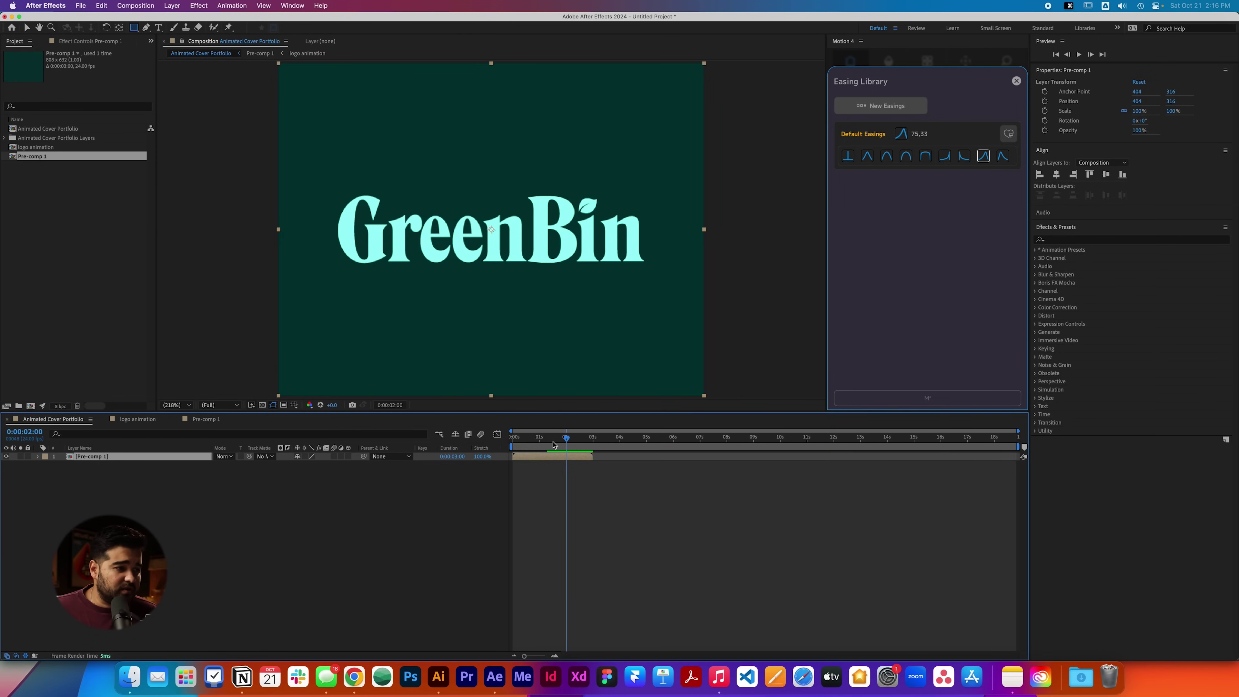
pyautogui.moveTo(553, 445); pyautogui.dragTo(512, 488)
pyautogui.press('space')
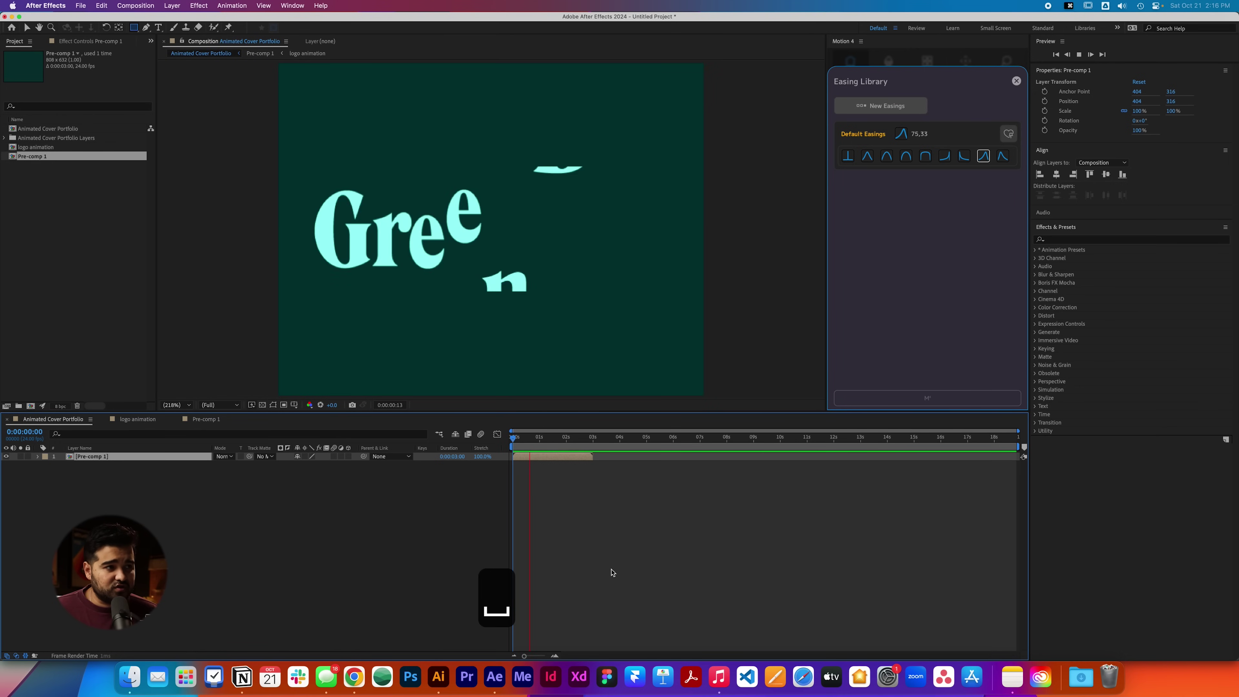
pyautogui.press('space')
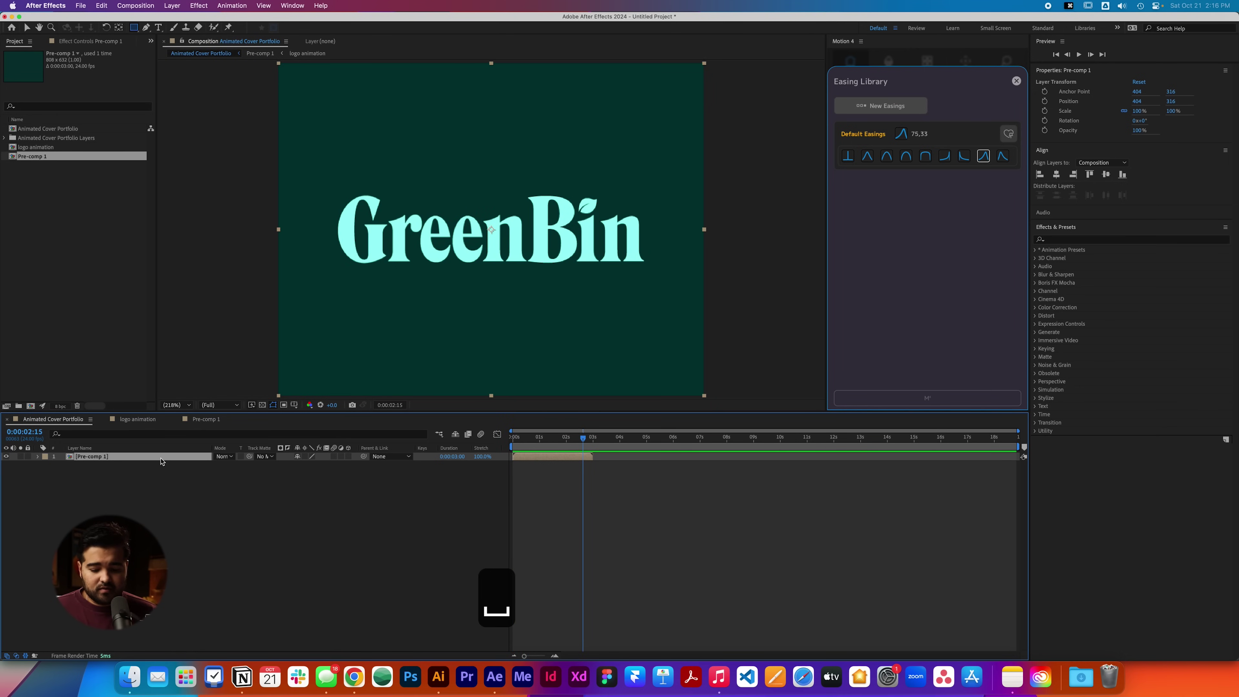
# Duplicate the Pre-comp 1 layer and time-reverse the upper copy.
pyautogui.press('super+d')
pyautogui.rightClick(537, 355)
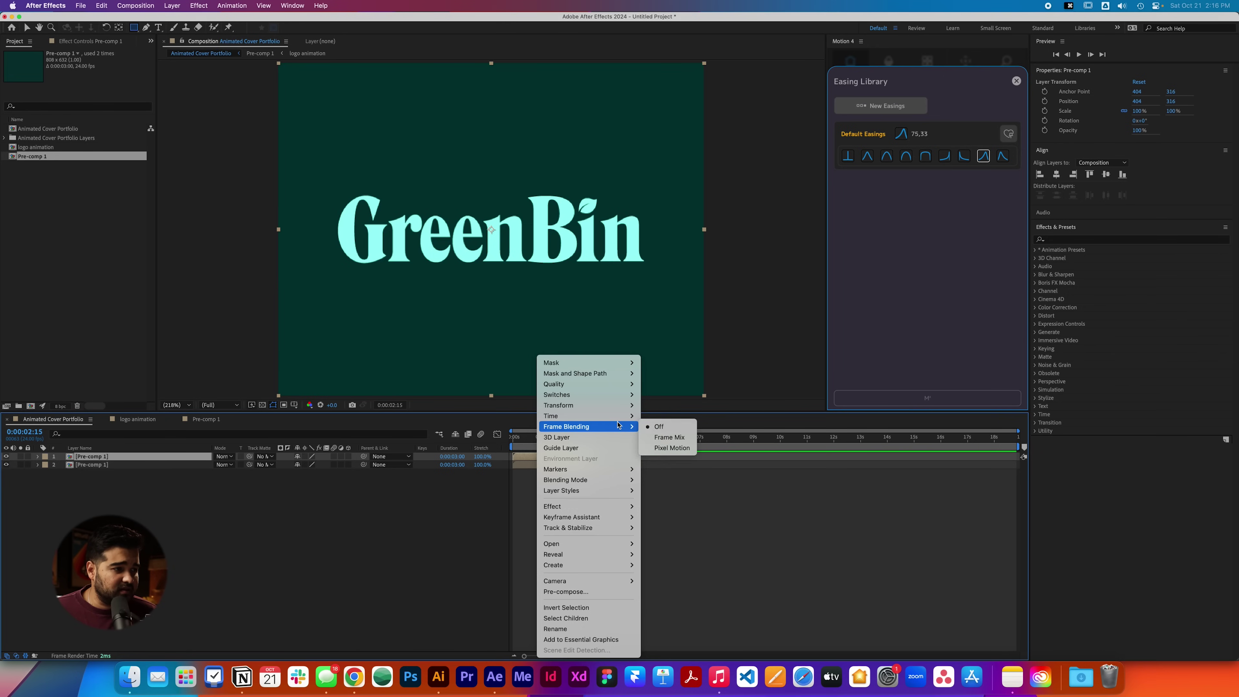
pyautogui.moveTo(577, 430)
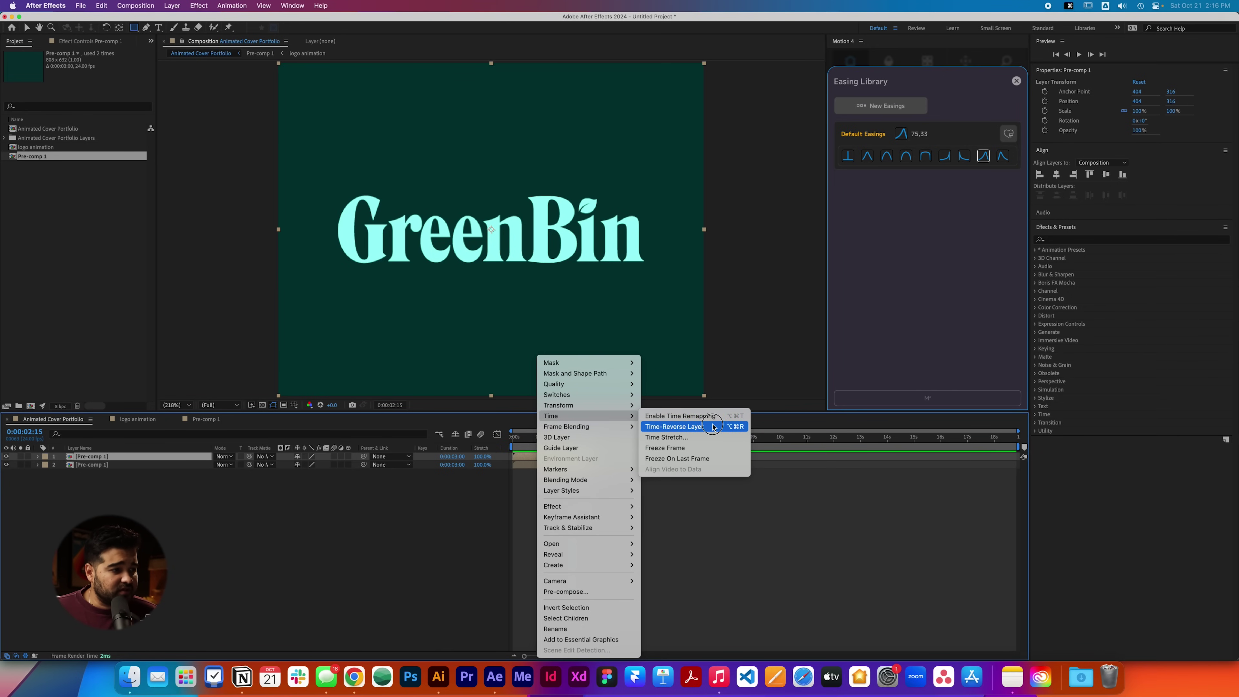
pyautogui.click(702, 427)
# Move the reversed Pre-comp 1 copy in time to follow the original layer at about 3 seconds, and preview the sequence.
pyautogui.moveTo(535, 461); pyautogui.dragTo(613, 462)
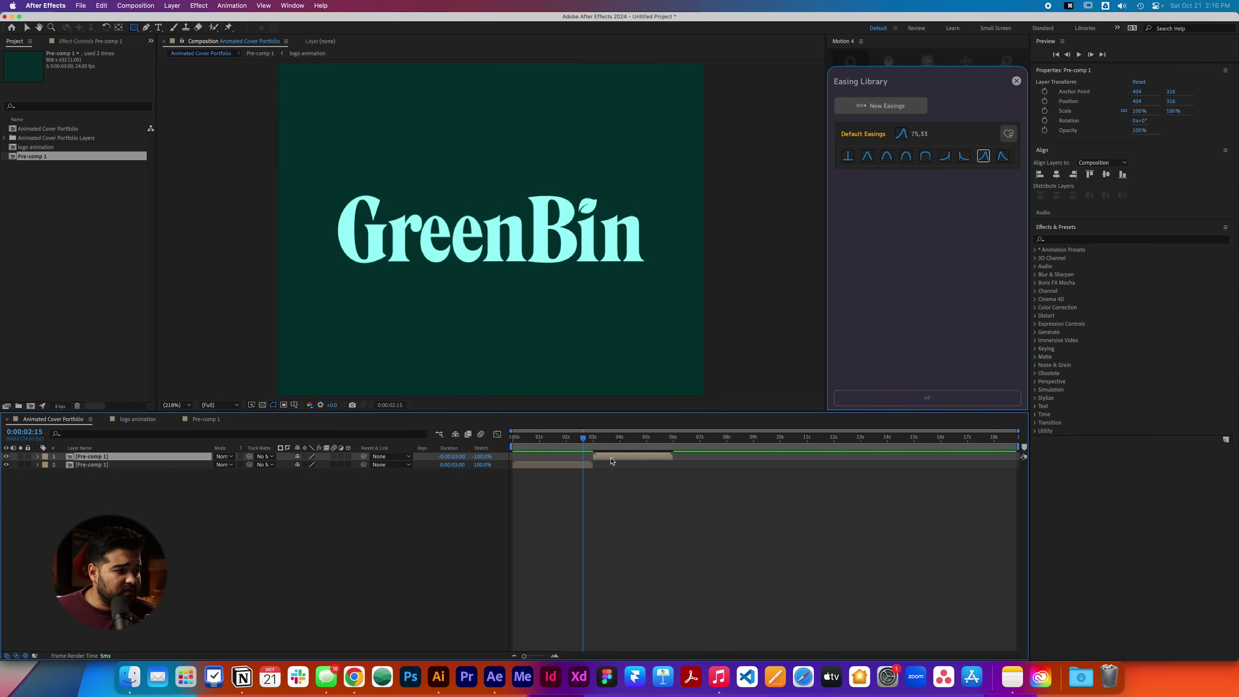
pyautogui.press('space')
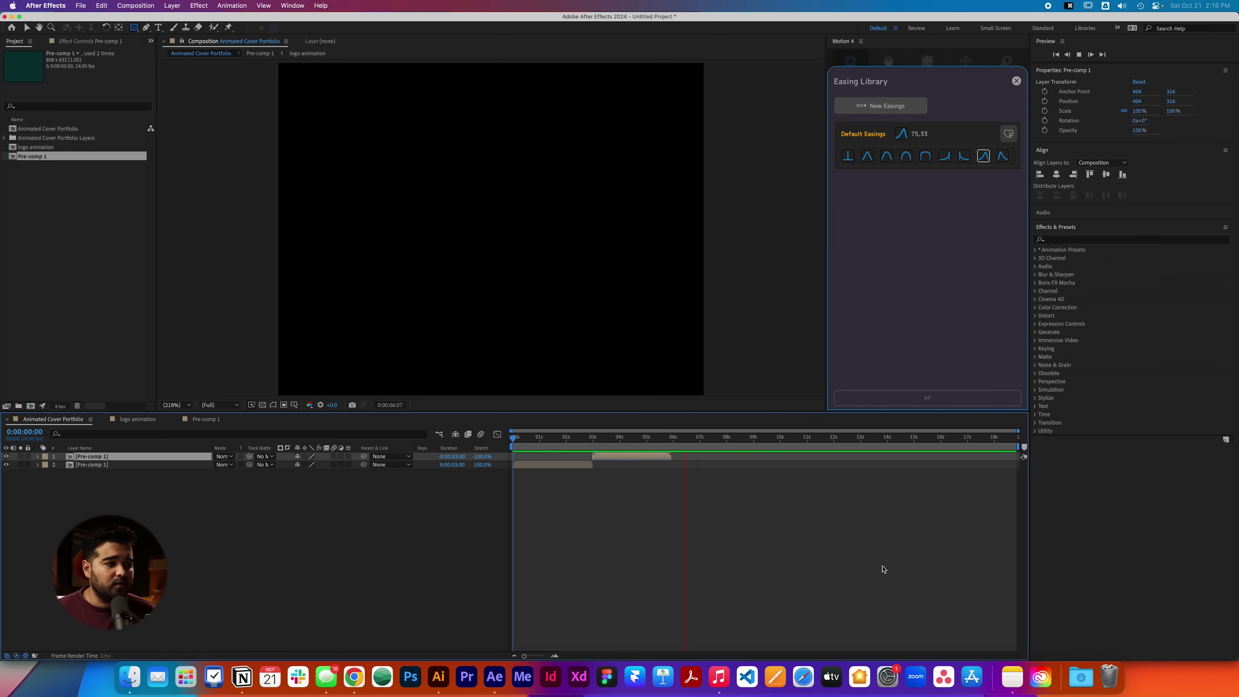
pyautogui.press('space')
# Set the Animated Cover Portfolio composition's duration to 0:00:06:00.
pyautogui.click(149, 6)
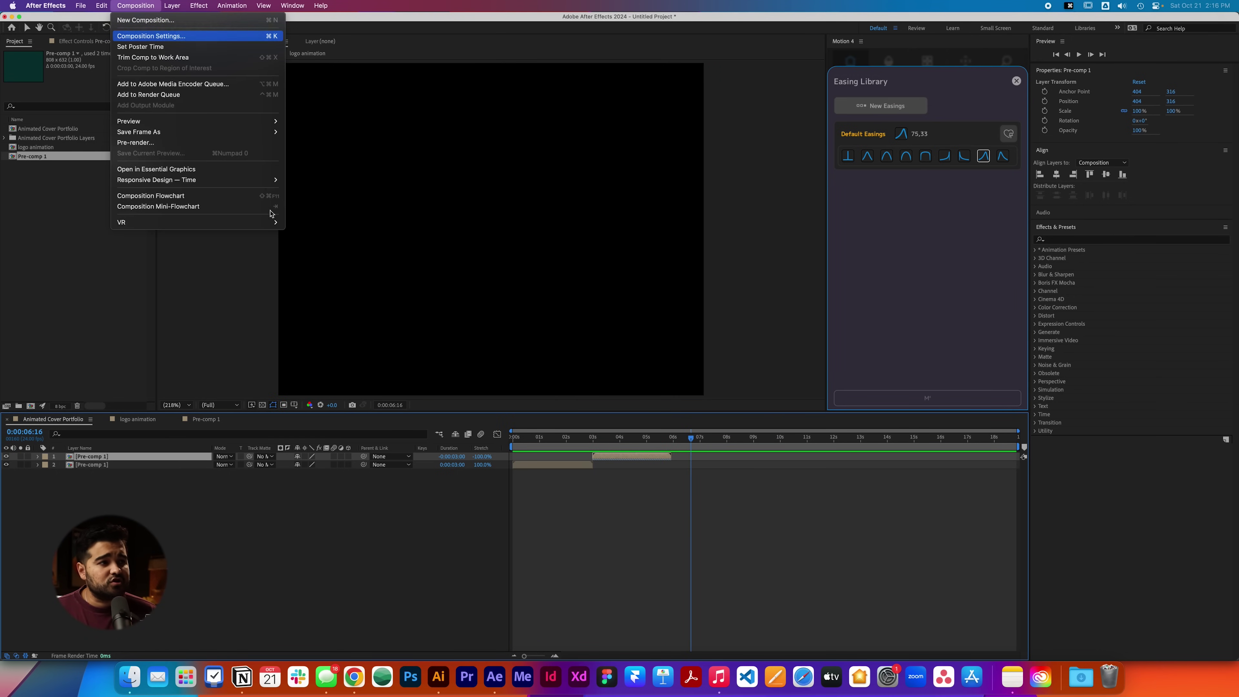
pyautogui.click(190, 35)
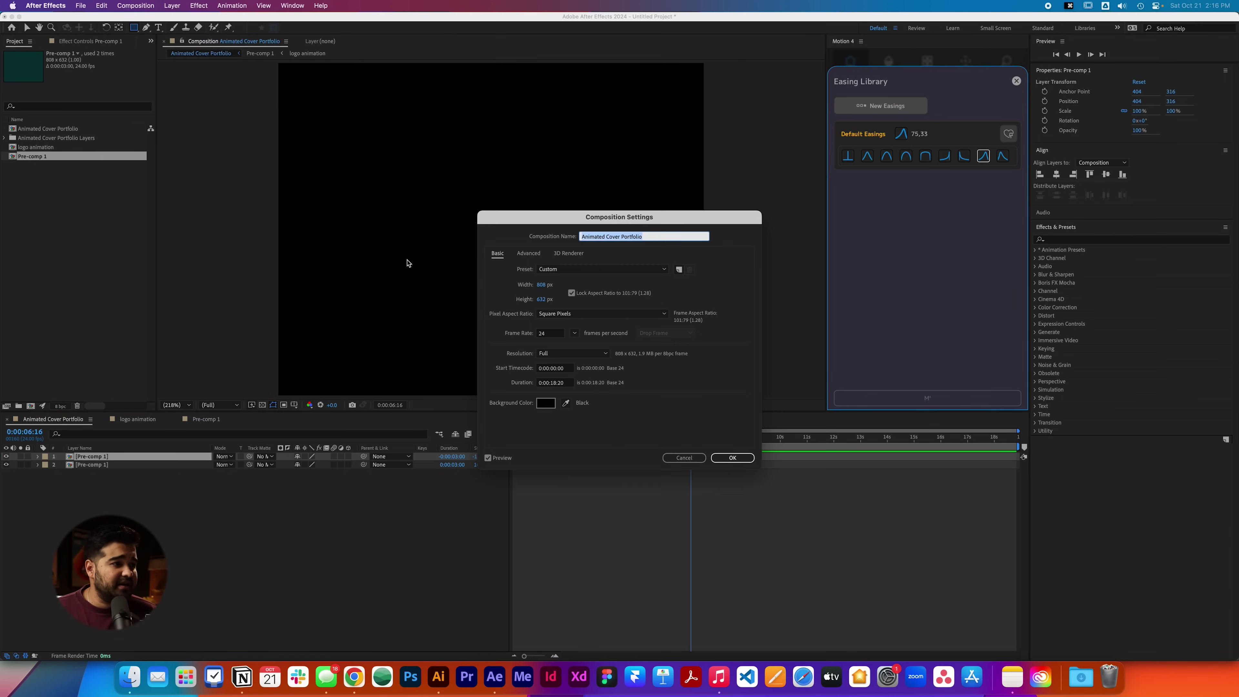
pyautogui.click(555, 383)
pyautogui.press('Right')
pyautogui.press('\\')
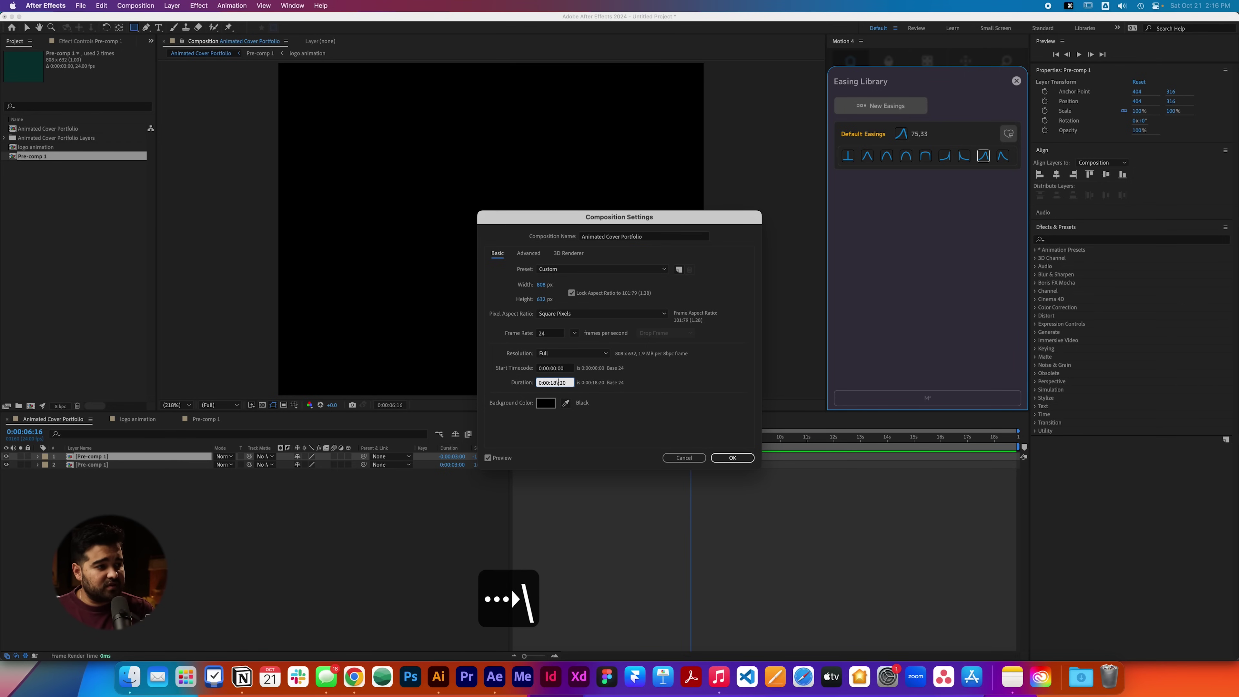
pyautogui.press('BackSpace')
pyautogui.press('BackSpace')
pyautogui.press('BackSpace')
pyautogui.write('0')
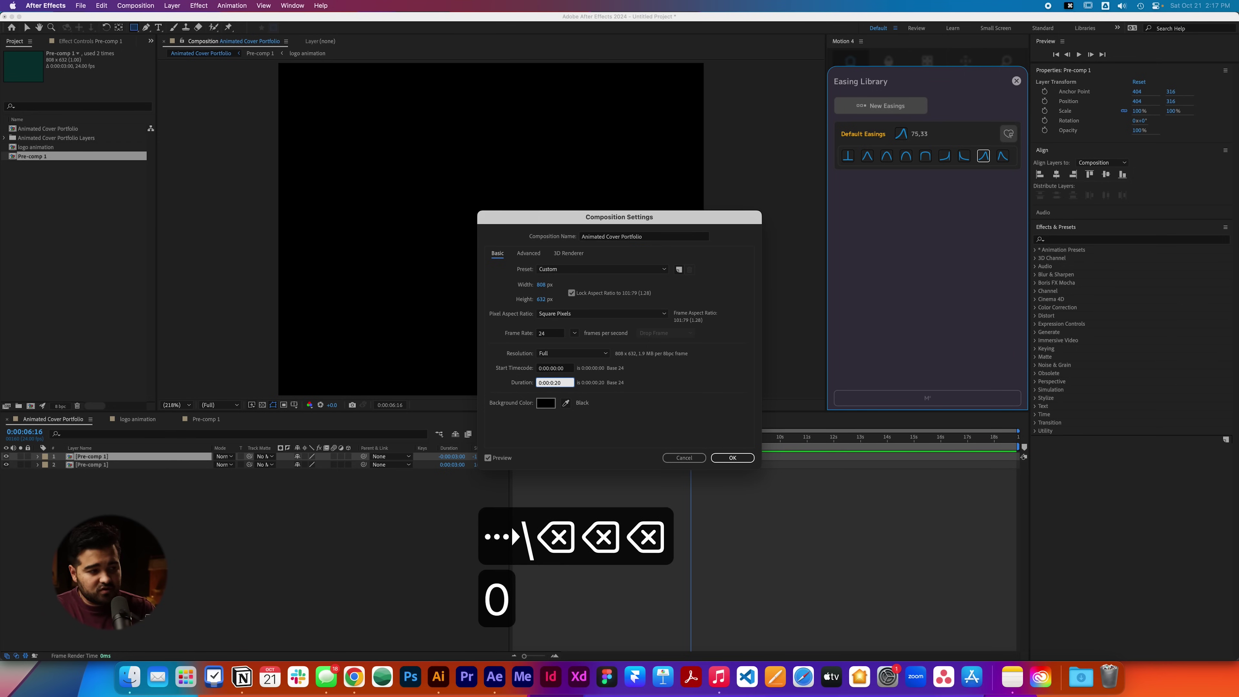
pyautogui.write('6')
pyautogui.press('Right')
pyautogui.press('Right')
pyautogui.press('BackSpace')
pyautogui.press('BackSpace')
pyautogui.write('00')
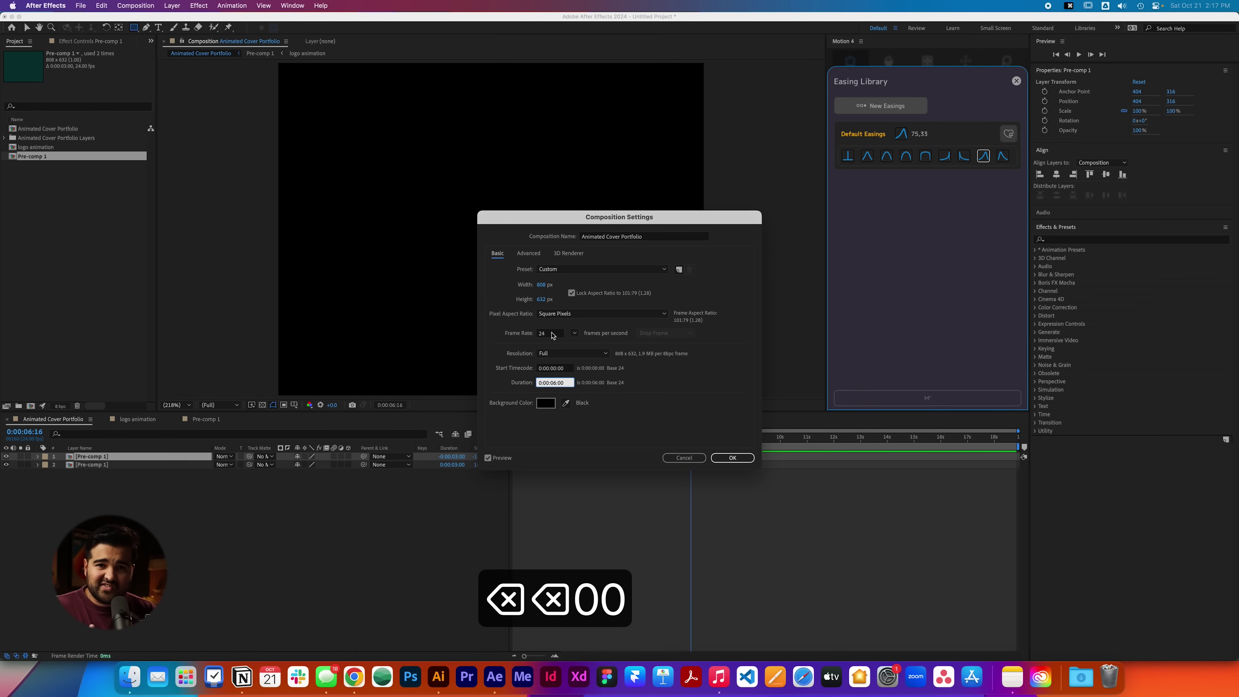
pyautogui.click(733, 458)
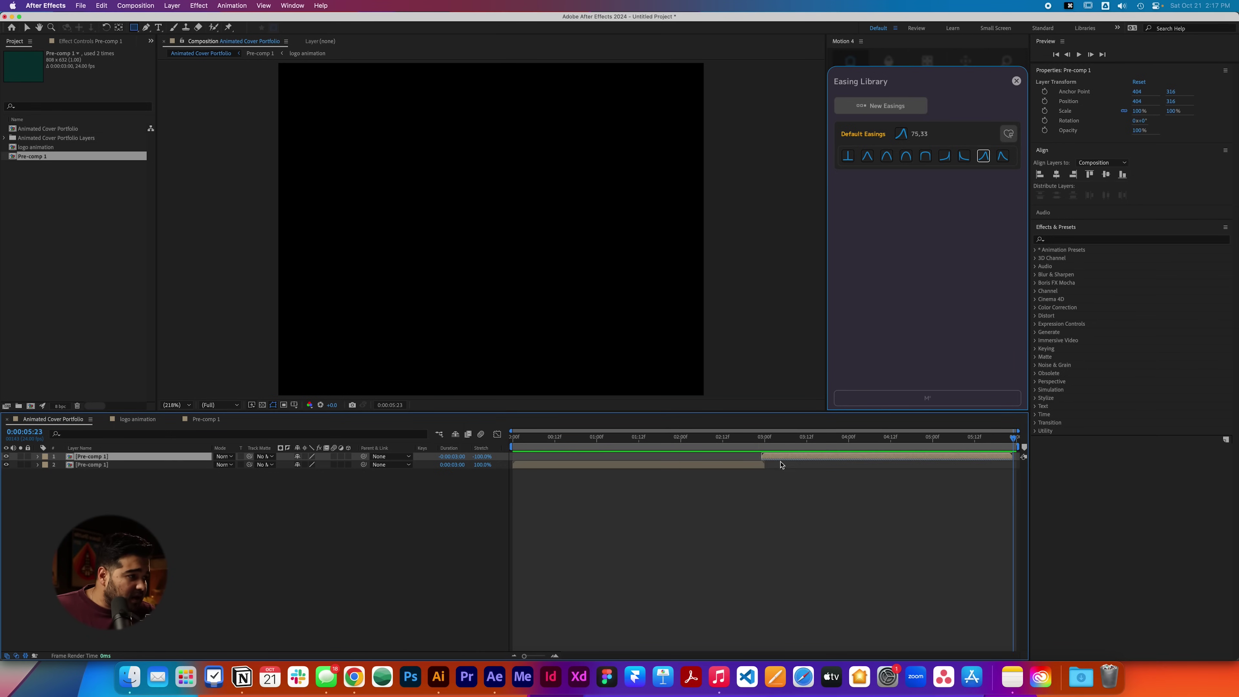
# Shift the reversed layer slightly so it fills the composition exactly to its end, and preview the loop from the start.
pyautogui.click(779, 464)
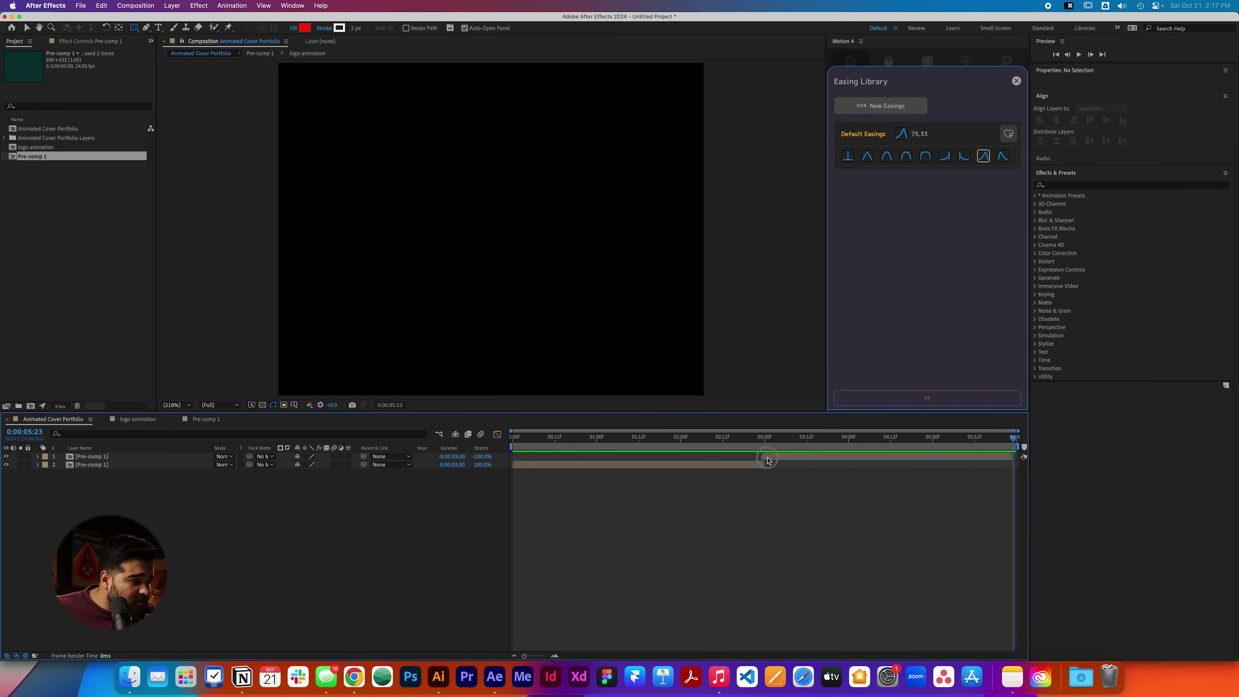
pyautogui.click(771, 456)
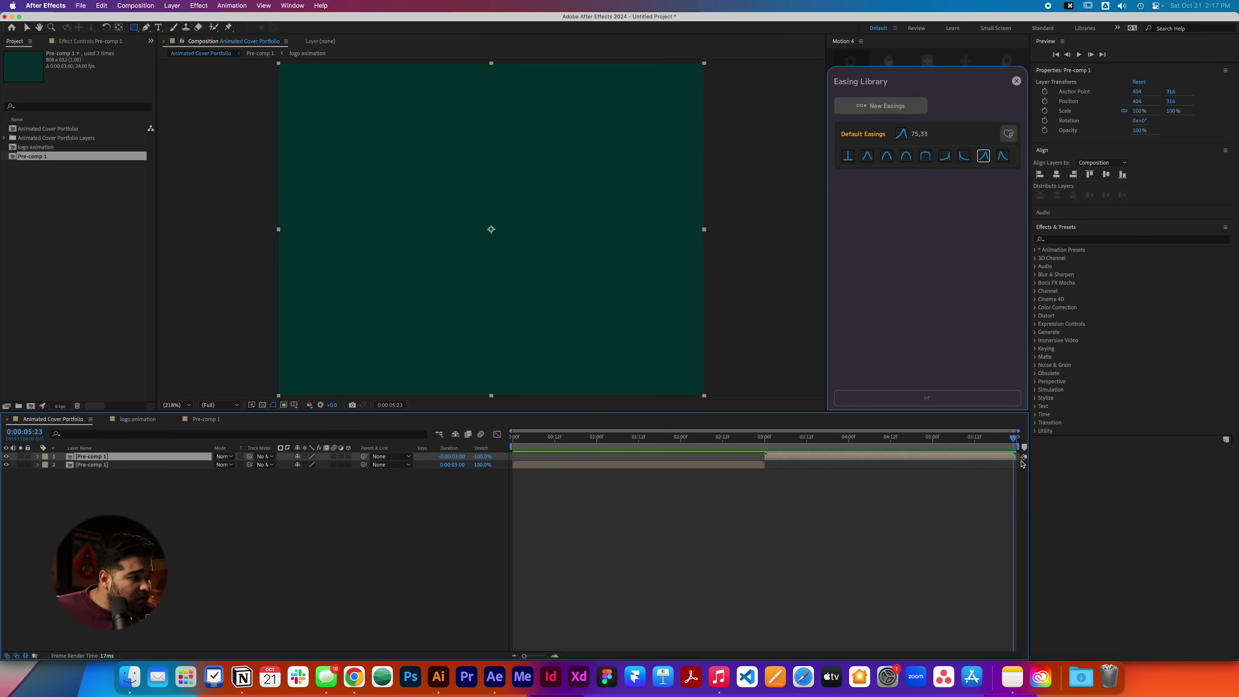
pyautogui.moveTo(902, 442); pyautogui.dragTo(512, 442)
pyautogui.press('space')
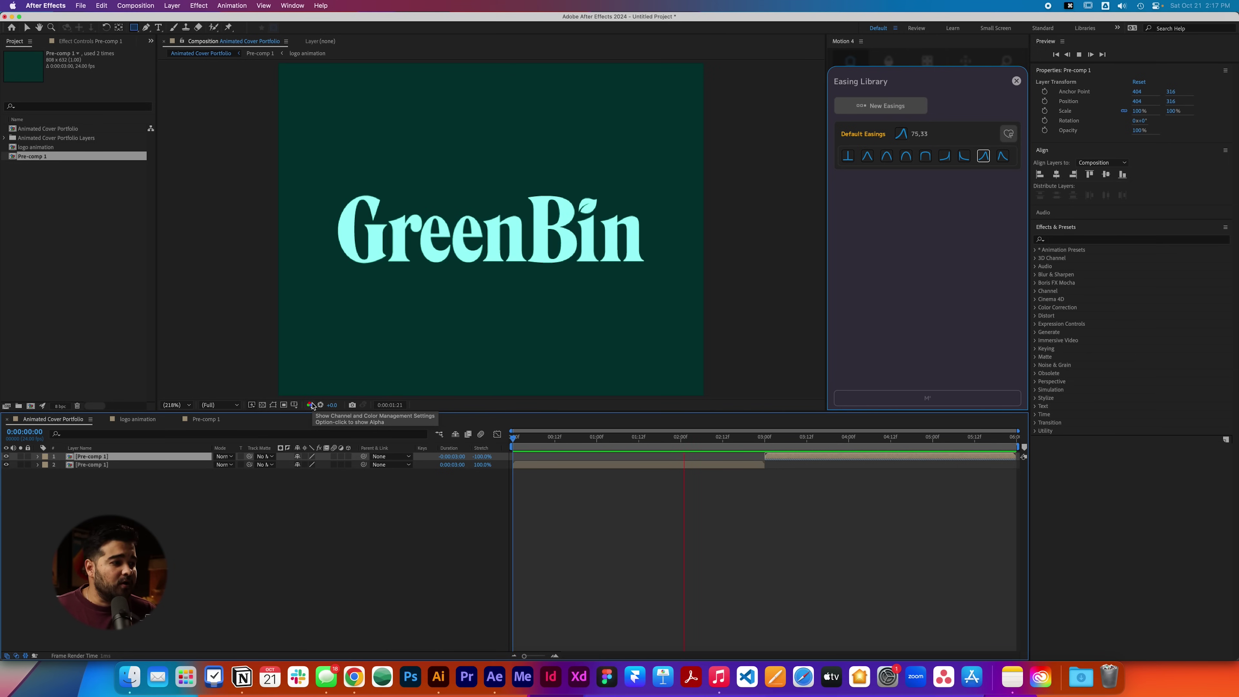
pyautogui.press('space')
# Send the Animated Cover Portfolio composition to the Adobe Media Encoder queue and open its export settings.
pyautogui.click(80, 6)
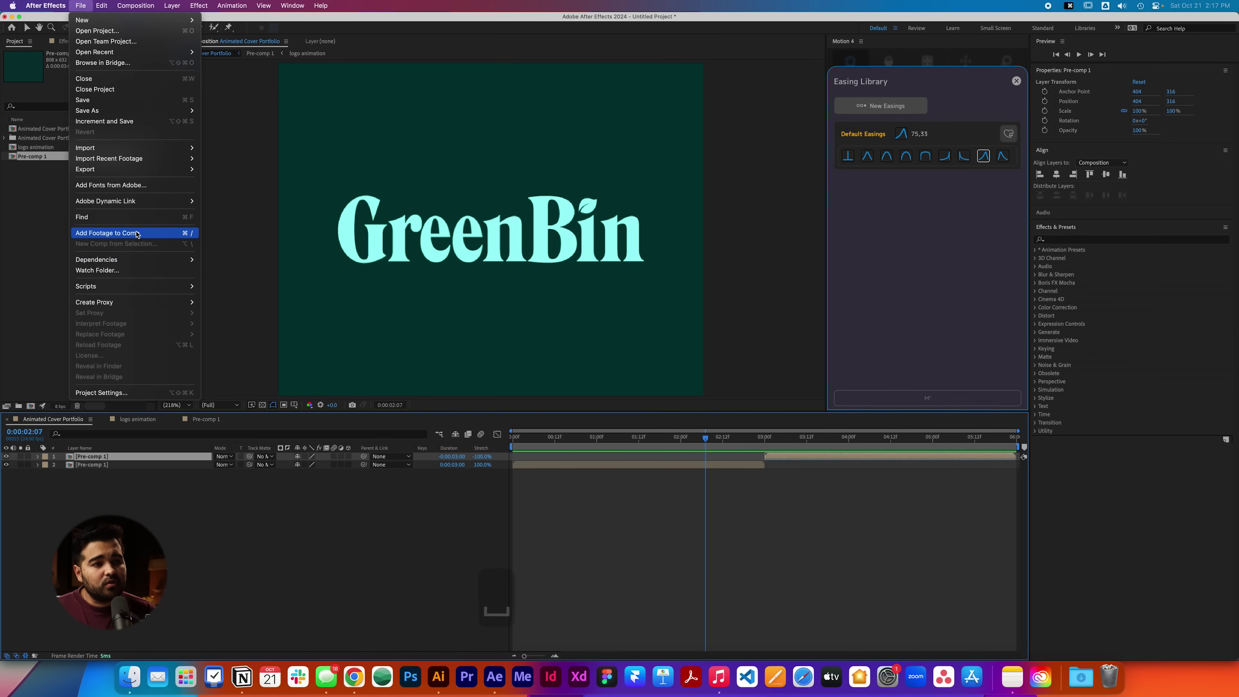
pyautogui.moveTo(176, 168)
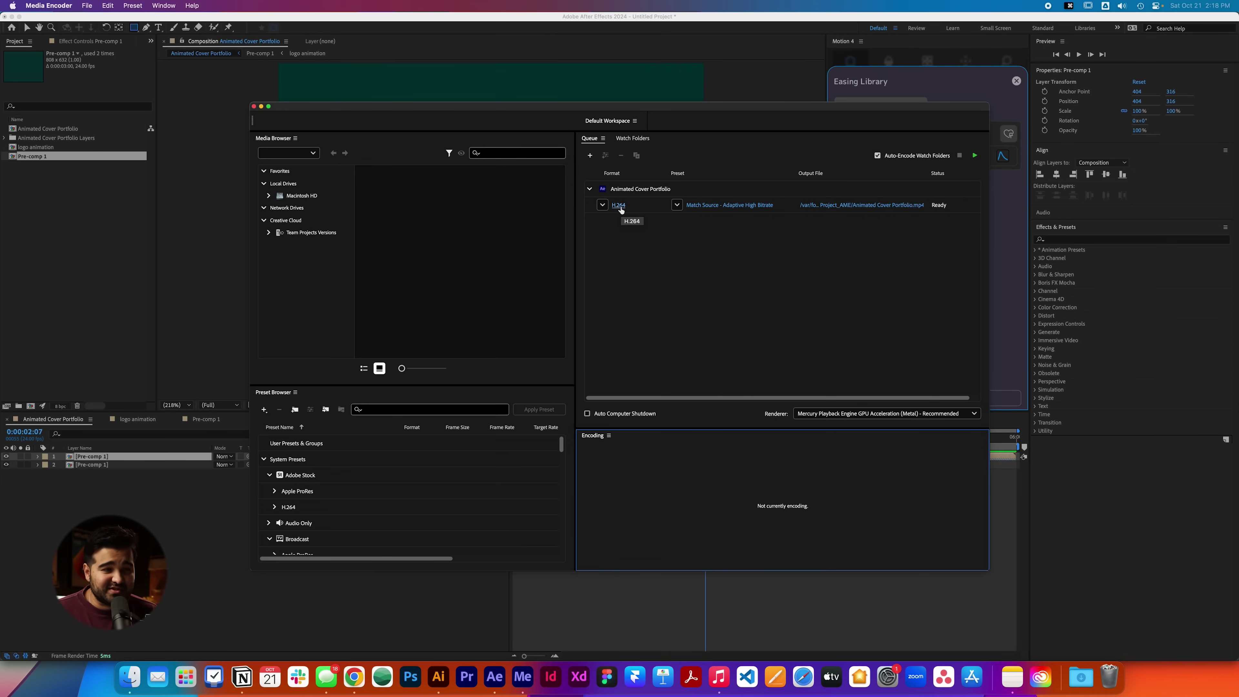
pyautogui.press('Return')
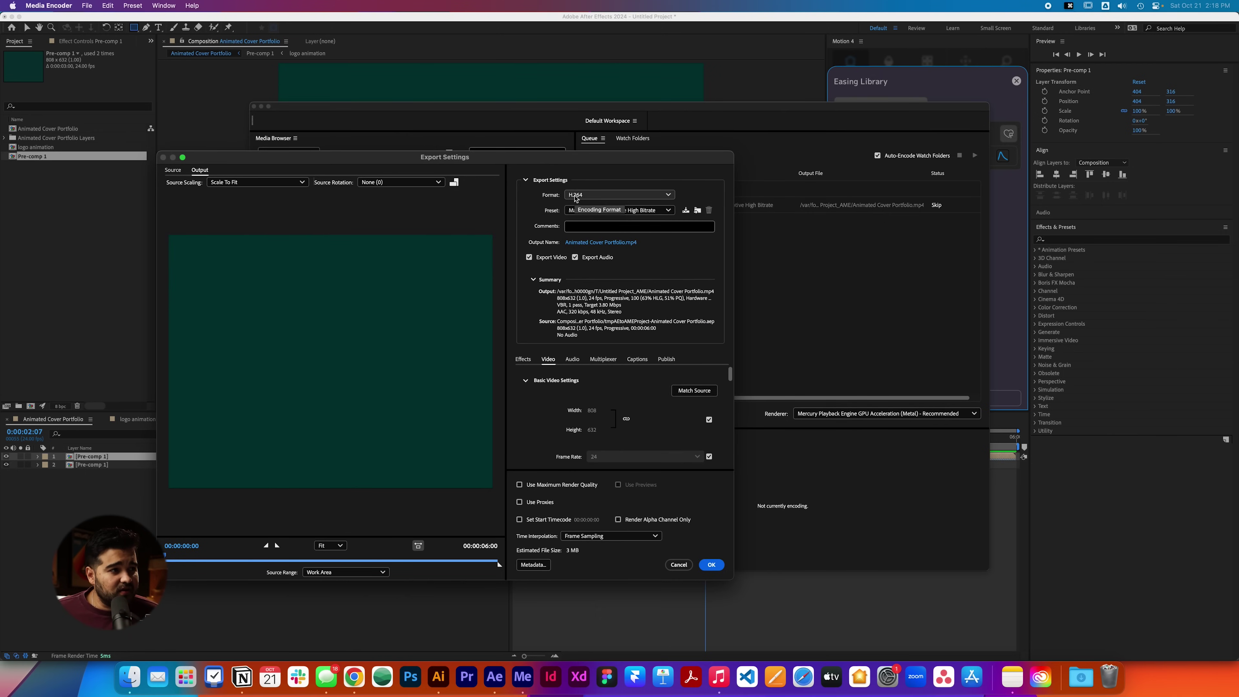
# Set the export format to Animated GIF, with Render at Maximum Depth and Use Maximum Render Quality enabled.
pyautogui.click(581, 196)
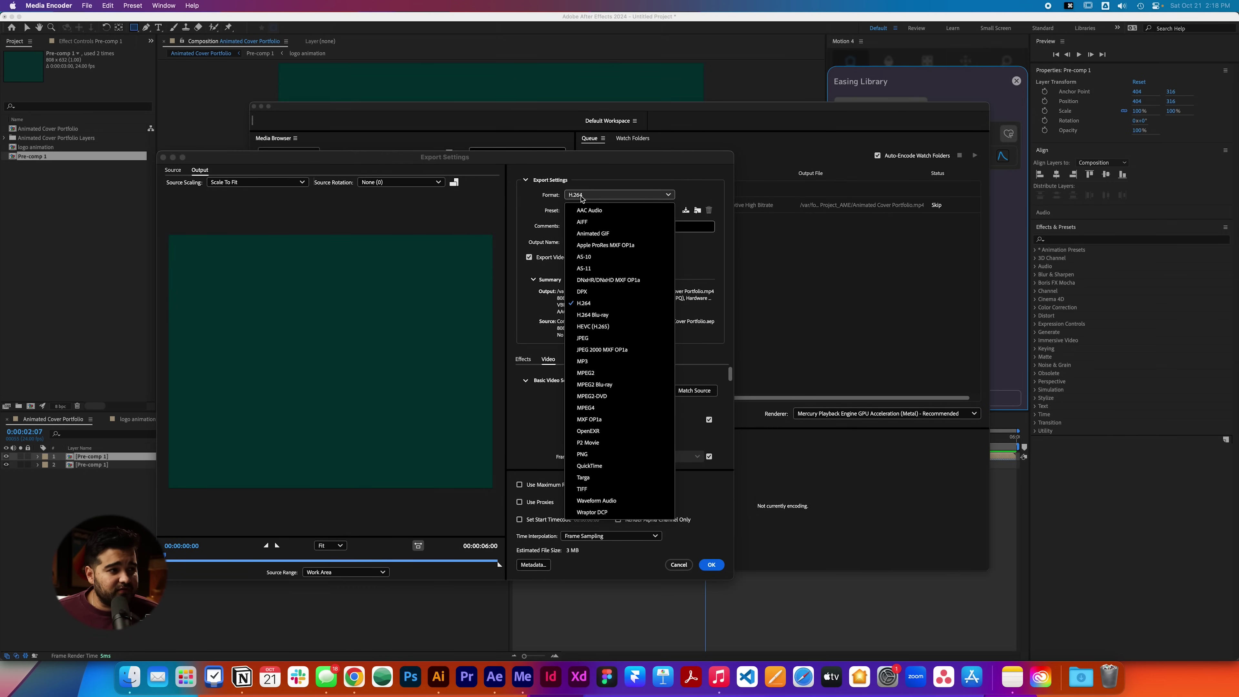
pyautogui.click(599, 237)
pyautogui.scroll(-5, 599, 424)
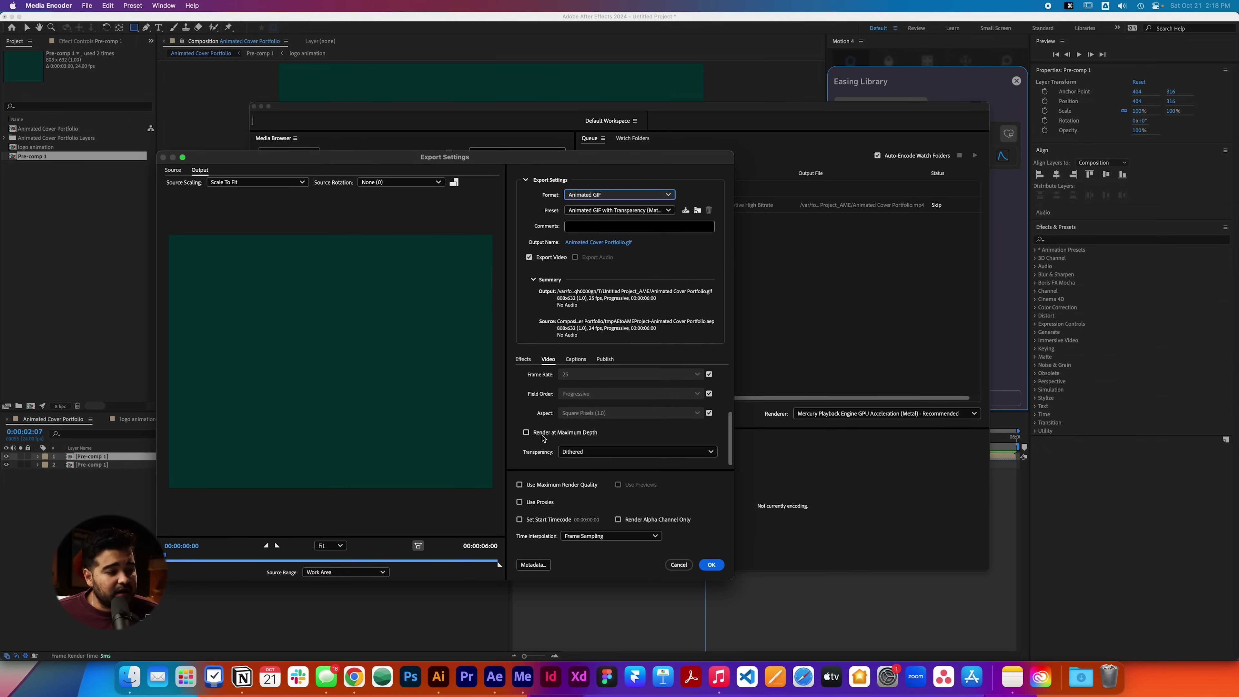
pyautogui.click(526, 433)
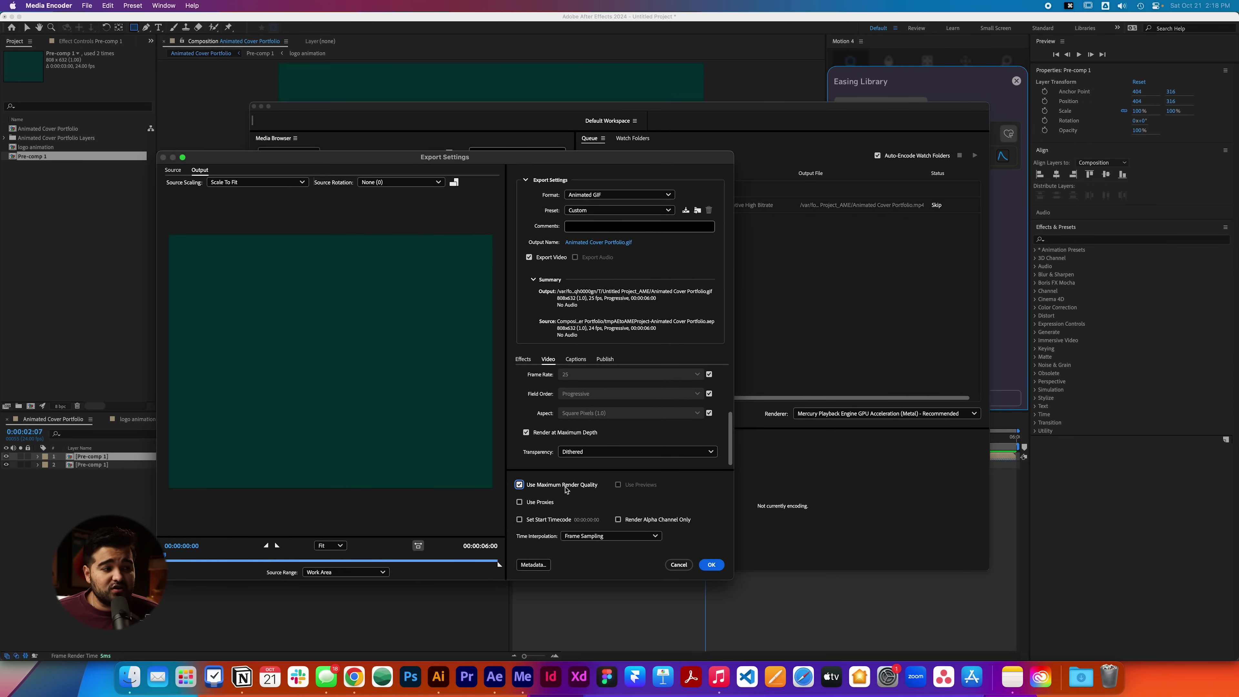
# Choose the animated cover project folder on the Desktop for the output and create a "final cover" folder inside it.
pyautogui.click(598, 242)
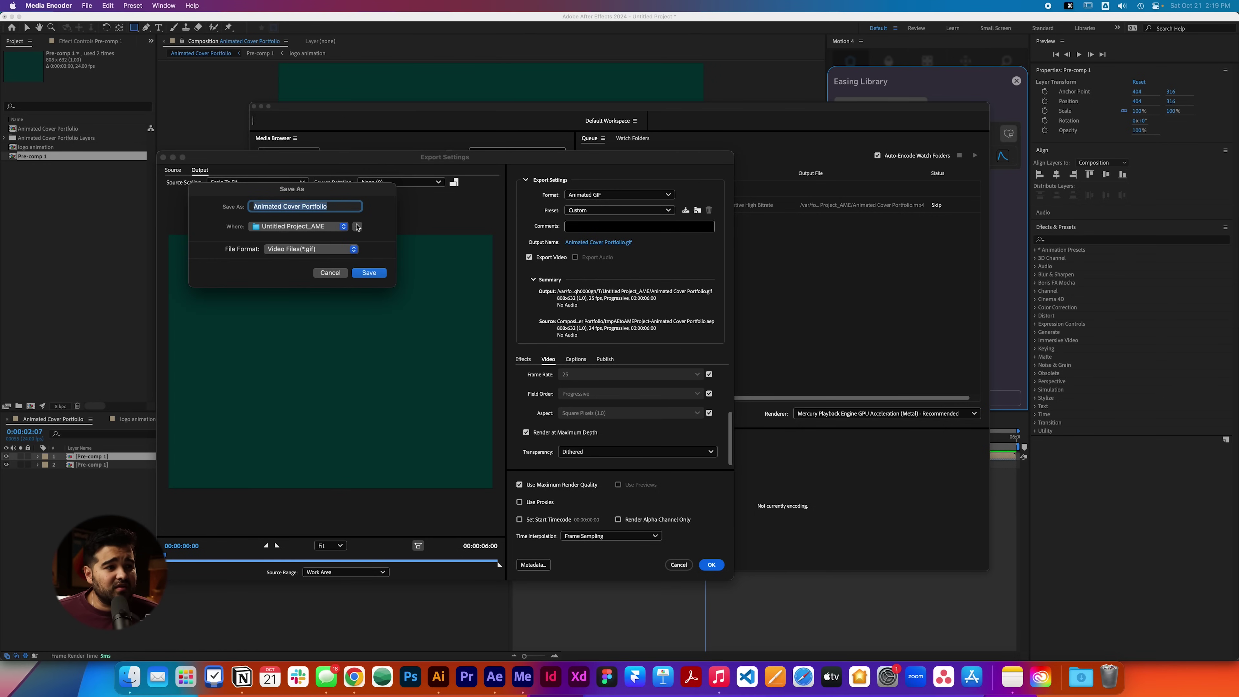
pyautogui.click(357, 228)
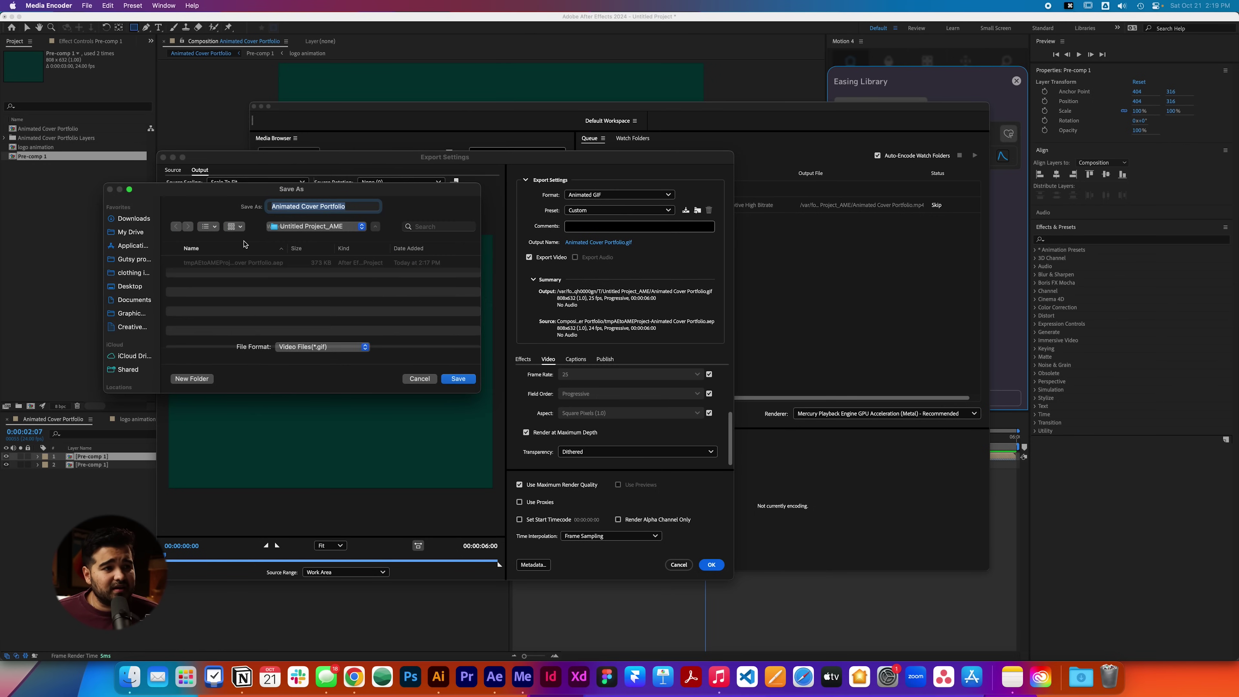
pyautogui.click(129, 287)
pyautogui.doubleClick(222, 264)
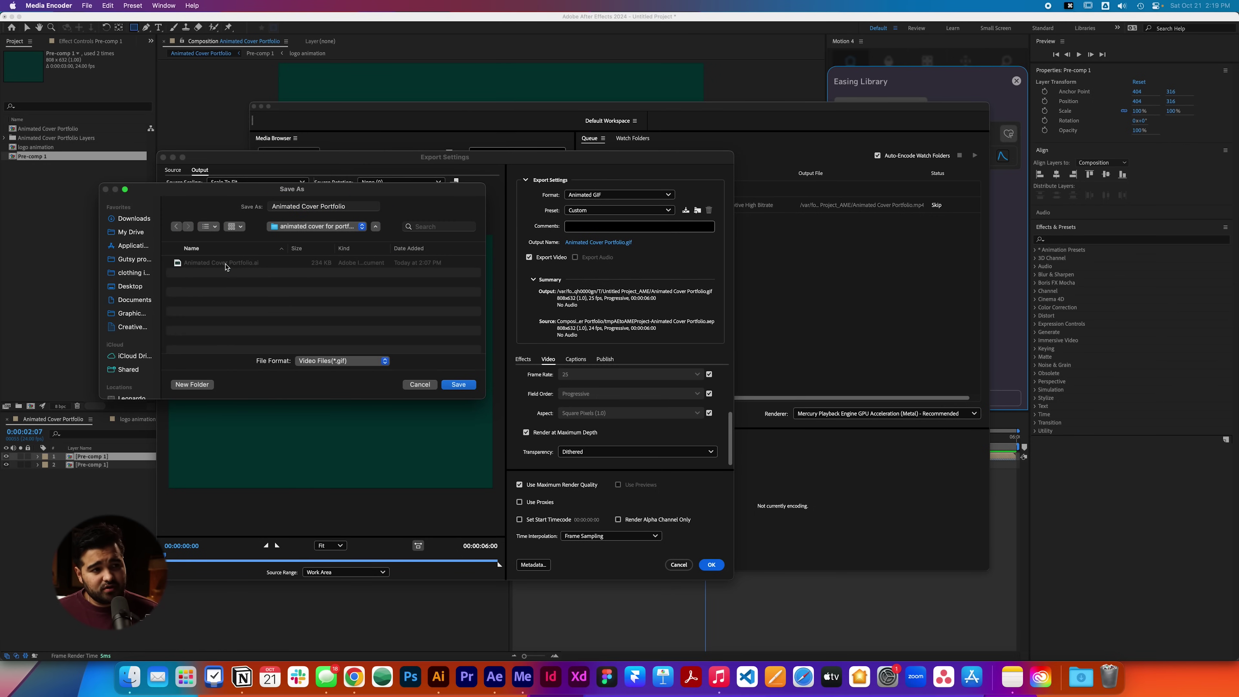
pyautogui.press('shift+super+n')
pyautogui.write('final cover')
pyautogui.press('Return')
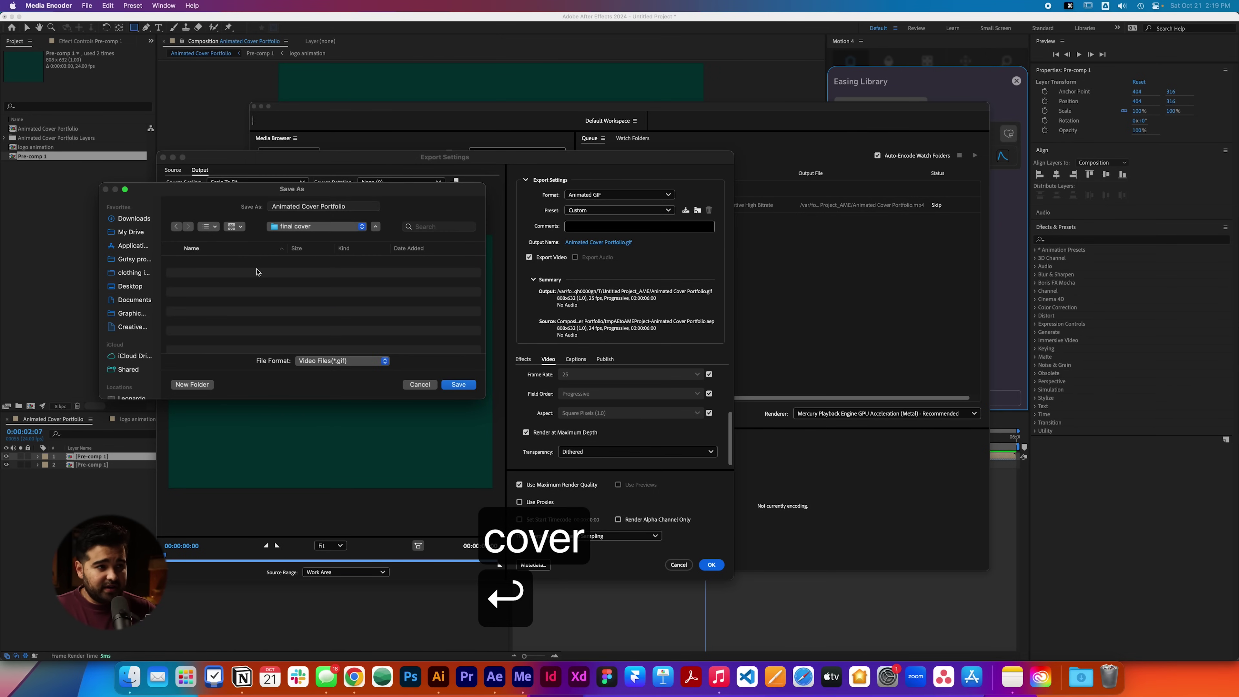
# Save the output as "logo animated cover", accept the export settings and render the queue.
pyautogui.write('logo animated')
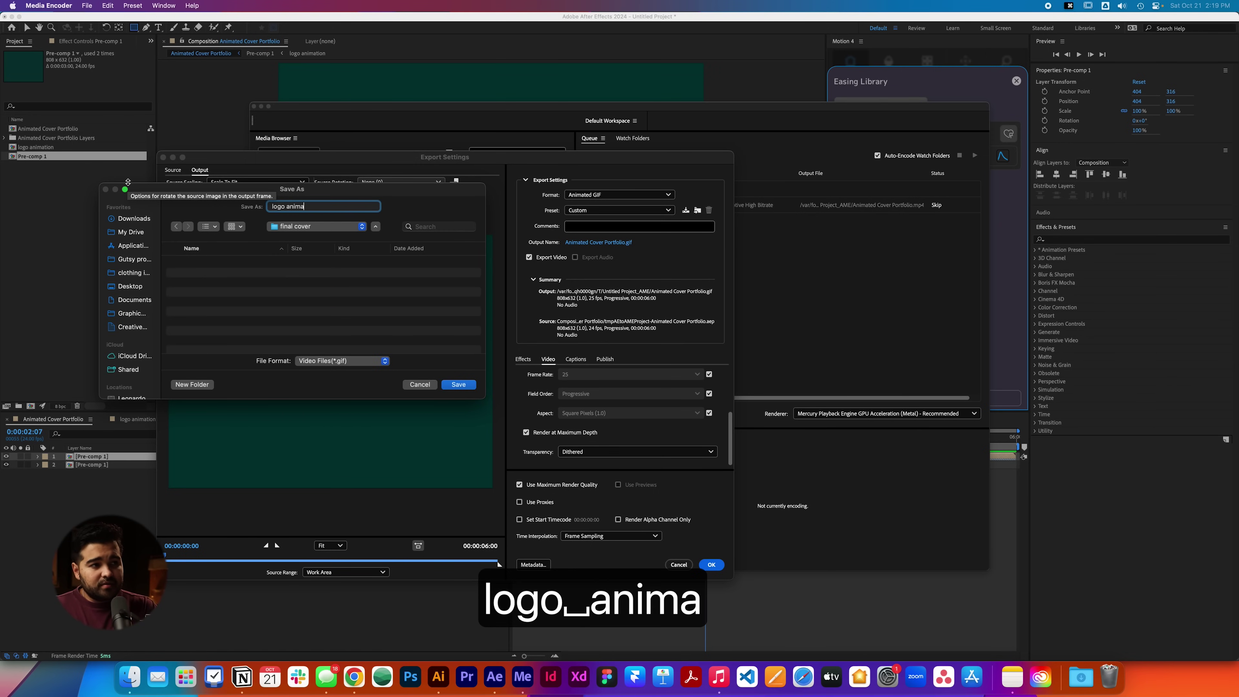
pyautogui.press('BackSpace')
pyautogui.write('d coveer')
pyautogui.press('BackSpace')
pyautogui.press('BackSpace')
pyautogui.write('r')
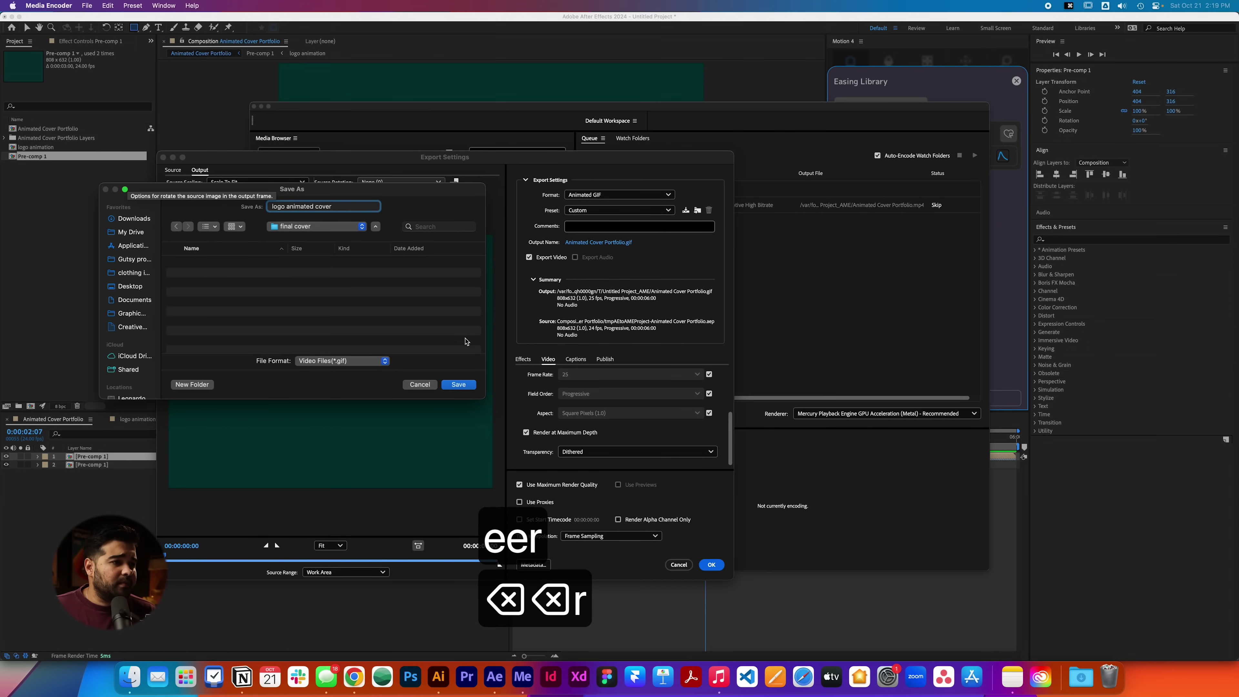
pyautogui.click(464, 387)
pyautogui.click(712, 564)
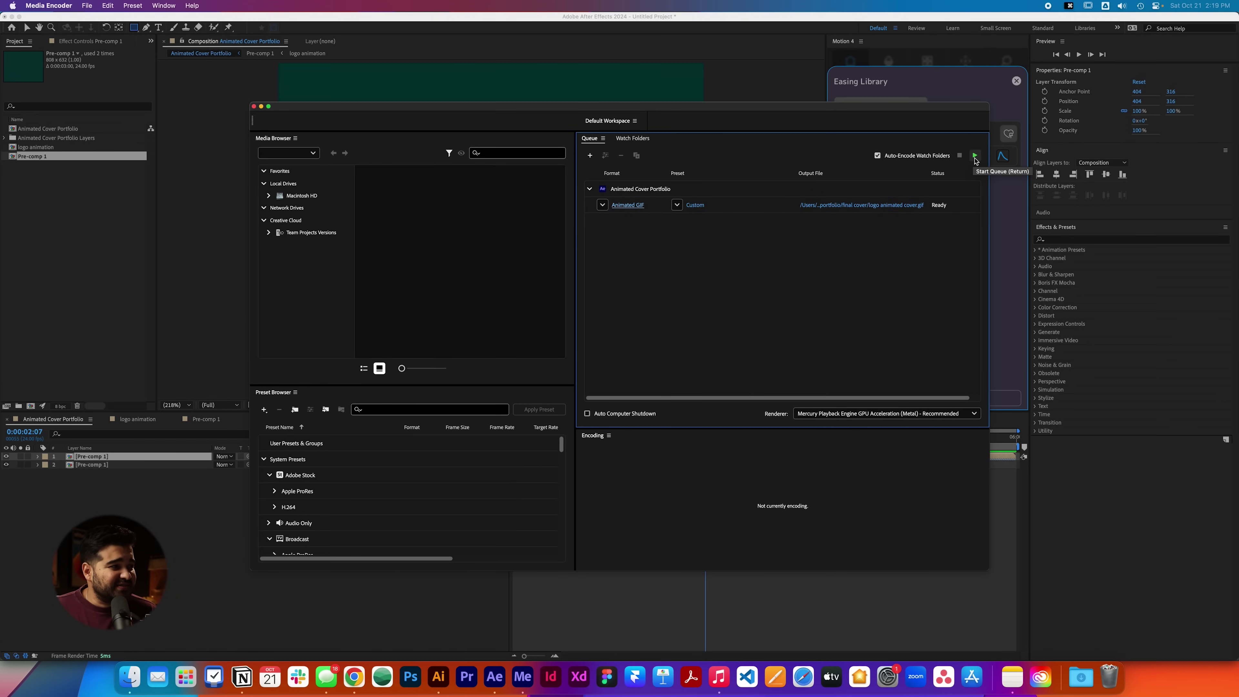
pyautogui.click(975, 156)
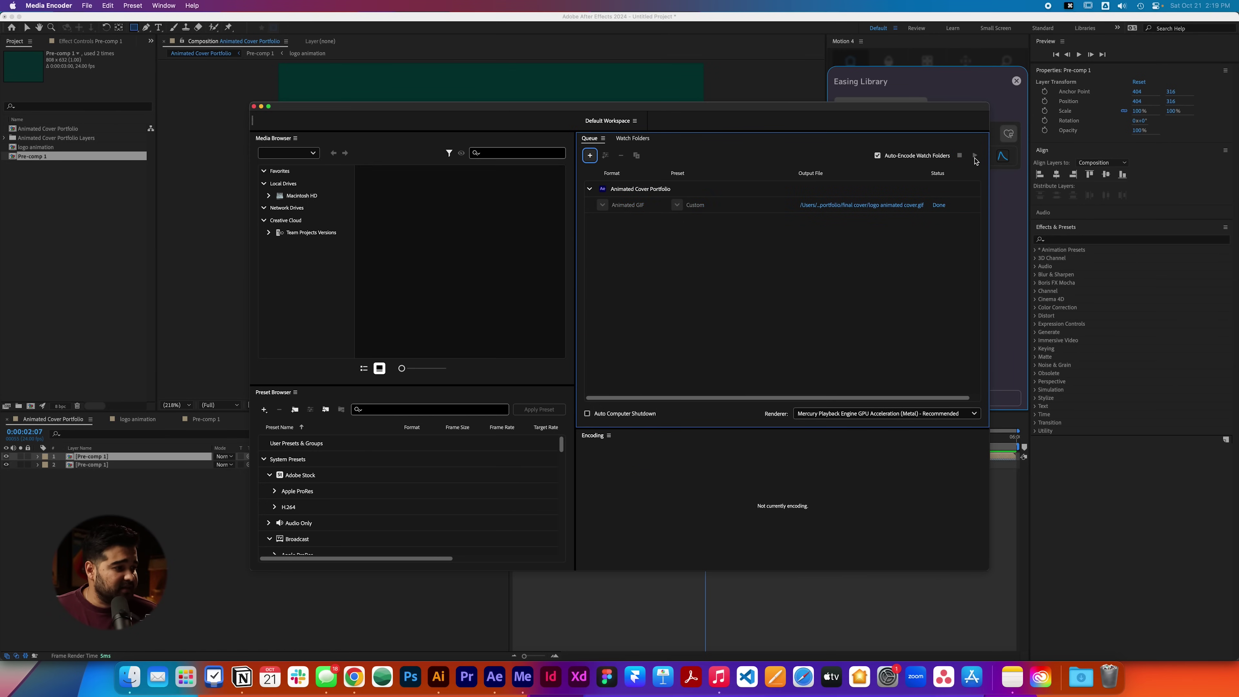
# In Finder, open the final cover folder on the Desktop, preview logo animated cover.gif and check its file size.
pyautogui.press('F11')
pyautogui.doubleClick(1207, 34)
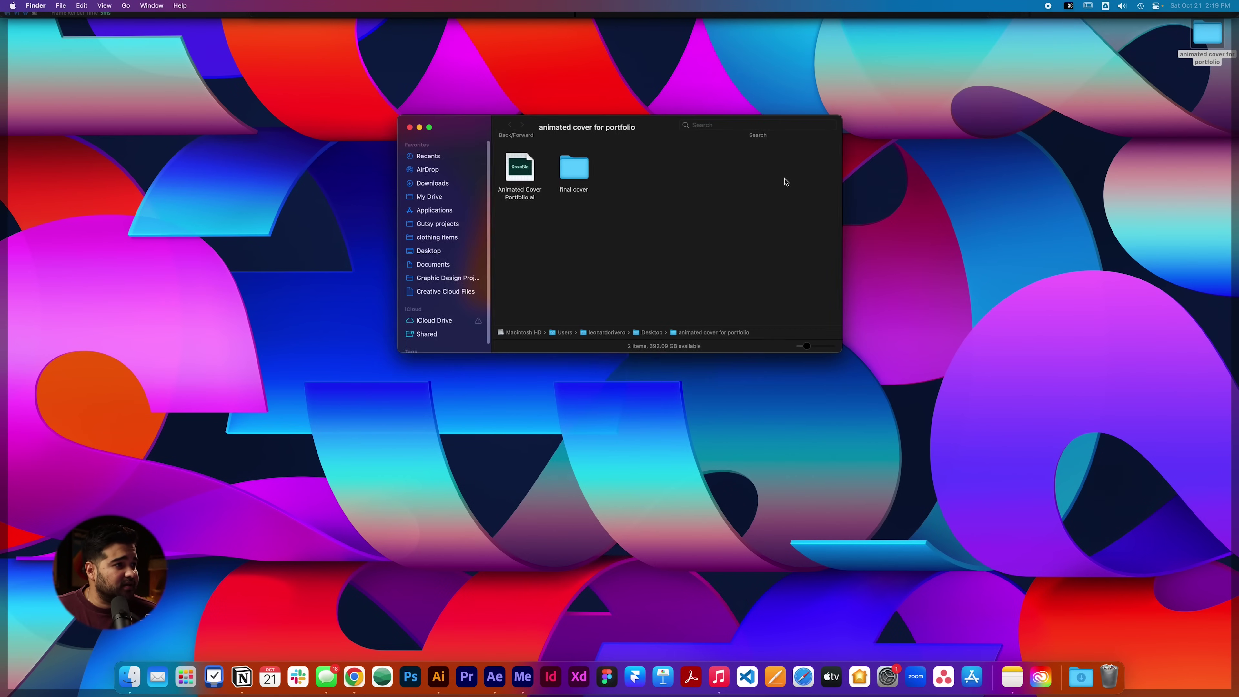
pyautogui.doubleClick(584, 172)
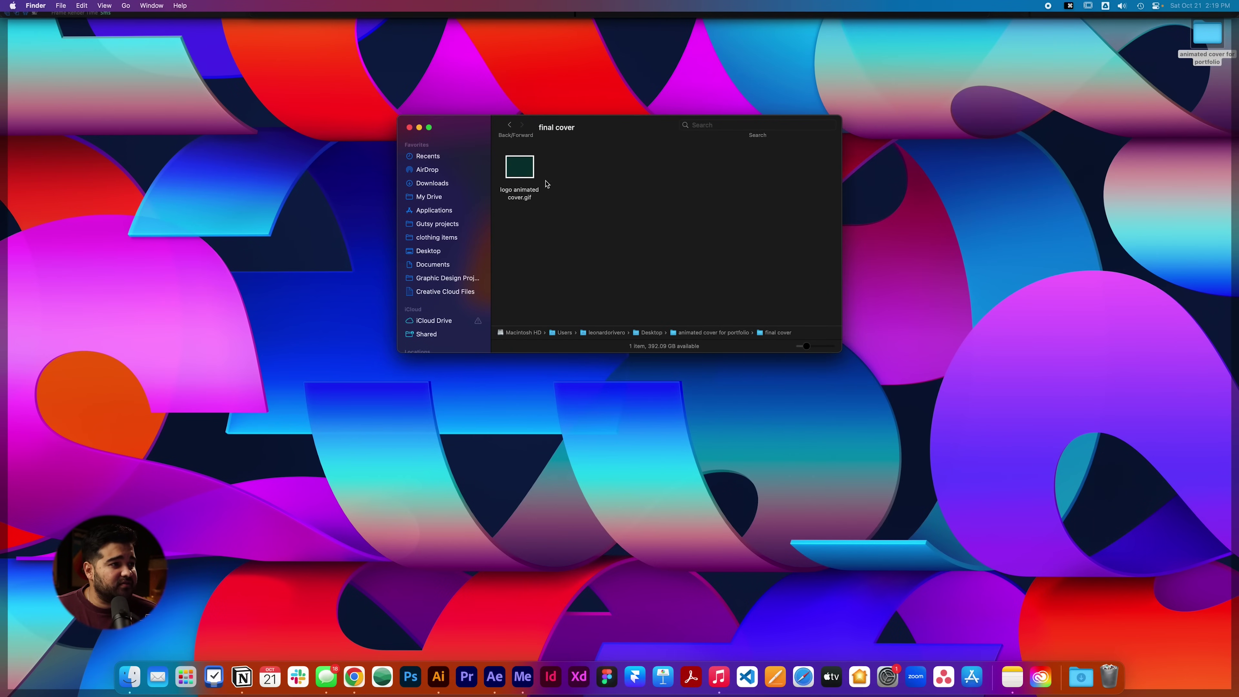
pyautogui.click(519, 169)
pyautogui.press('space')
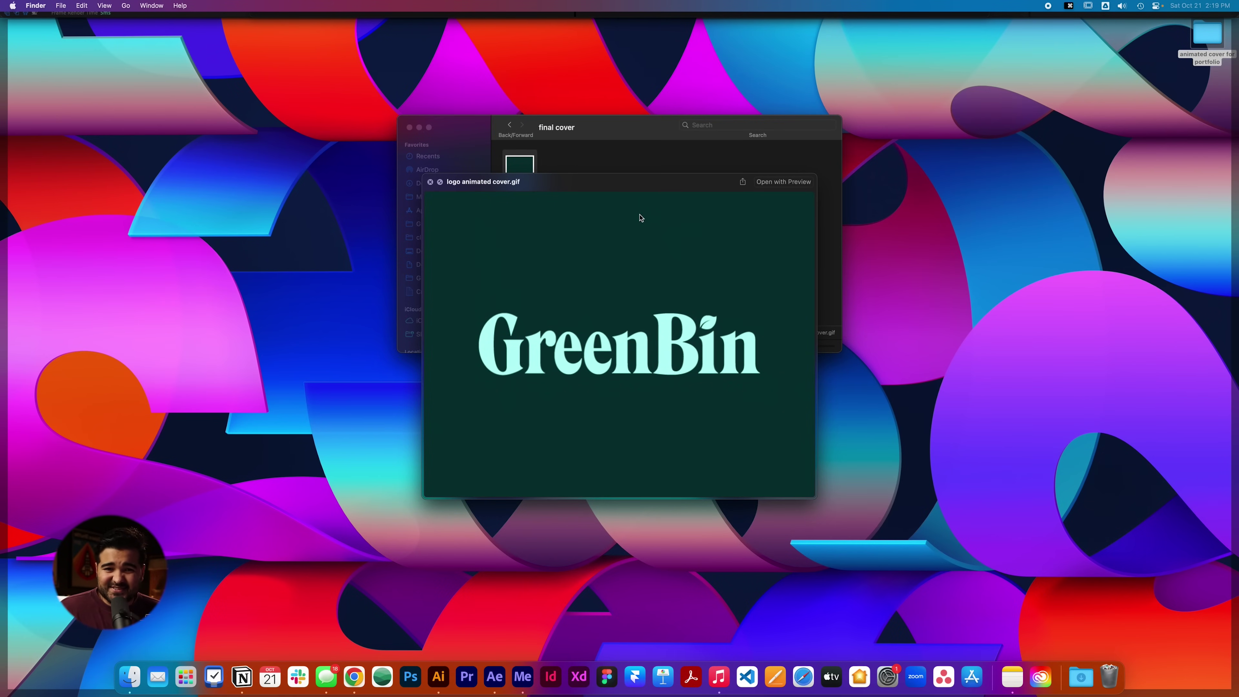
pyautogui.press('space')
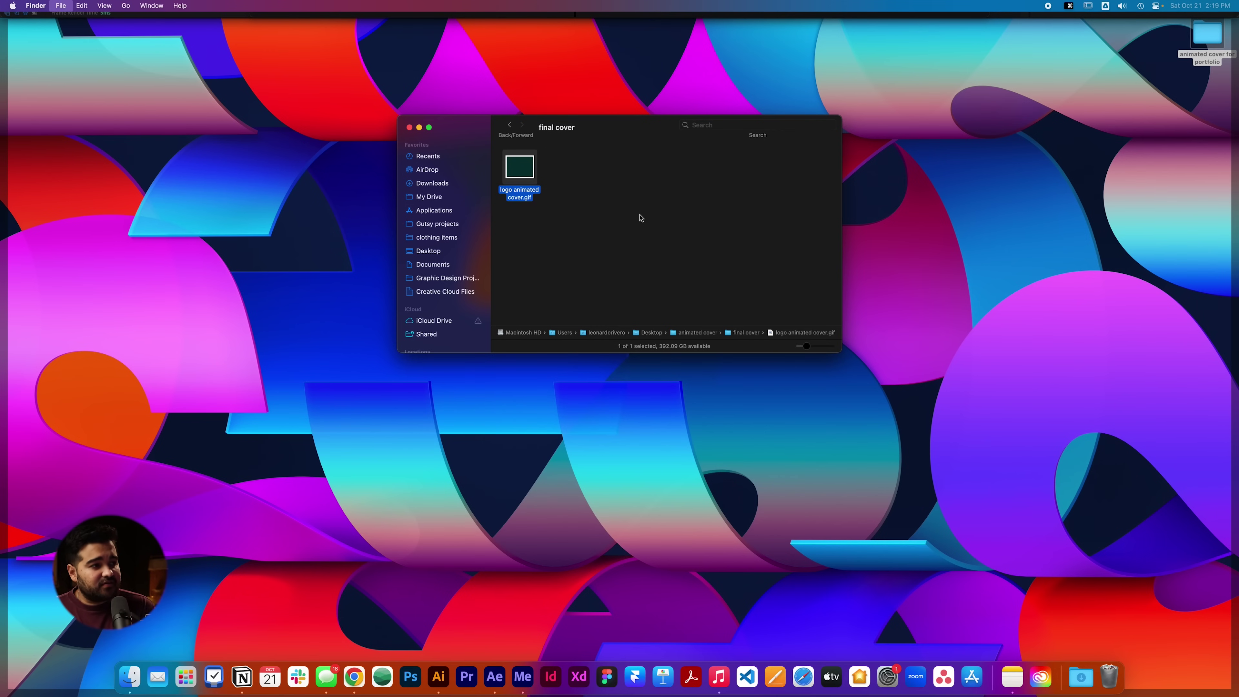
pyautogui.press('super+i')
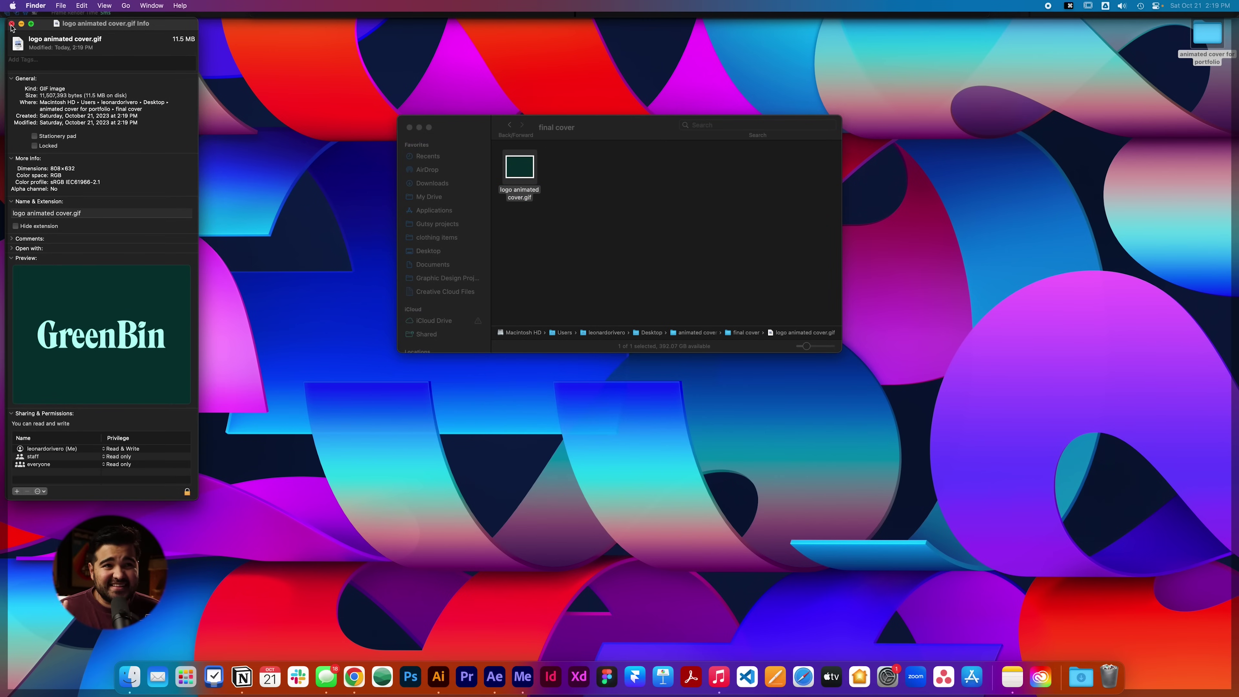
pyautogui.click(11, 24)
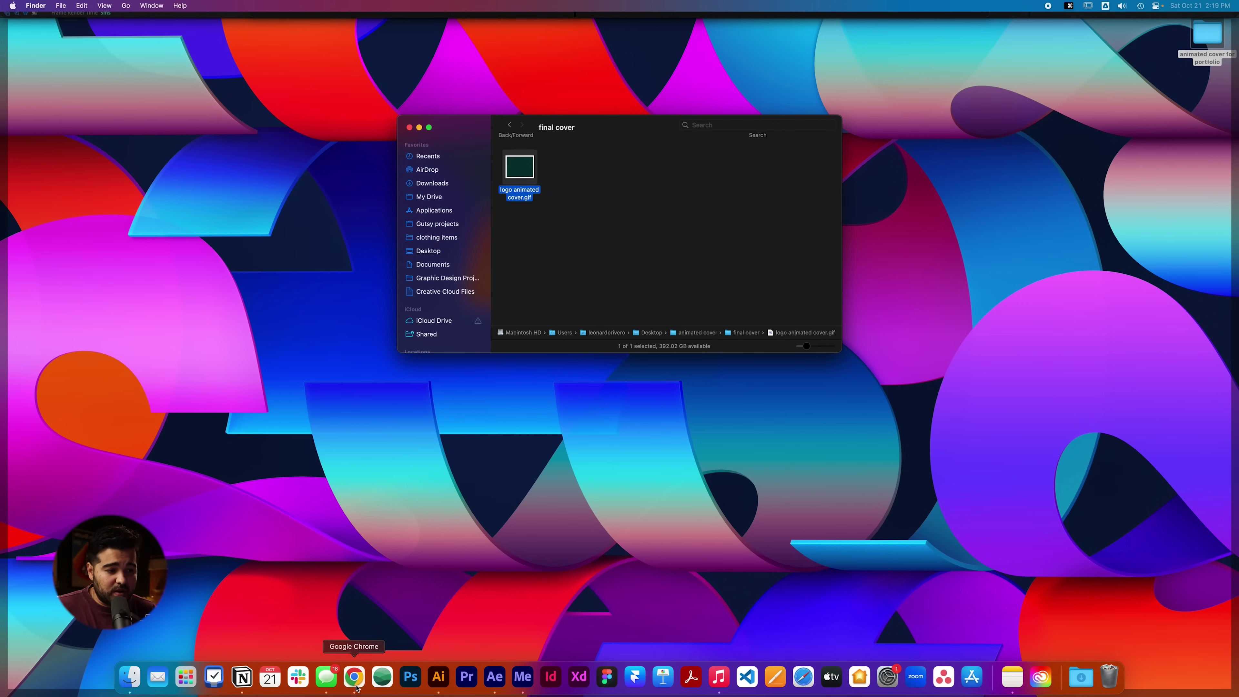
# Open compressgif.com in Chrome and upload logo animated cover.gif from the final cover folder for compression.
pyautogui.click(354, 677)
pyautogui.write('compressgif.com')
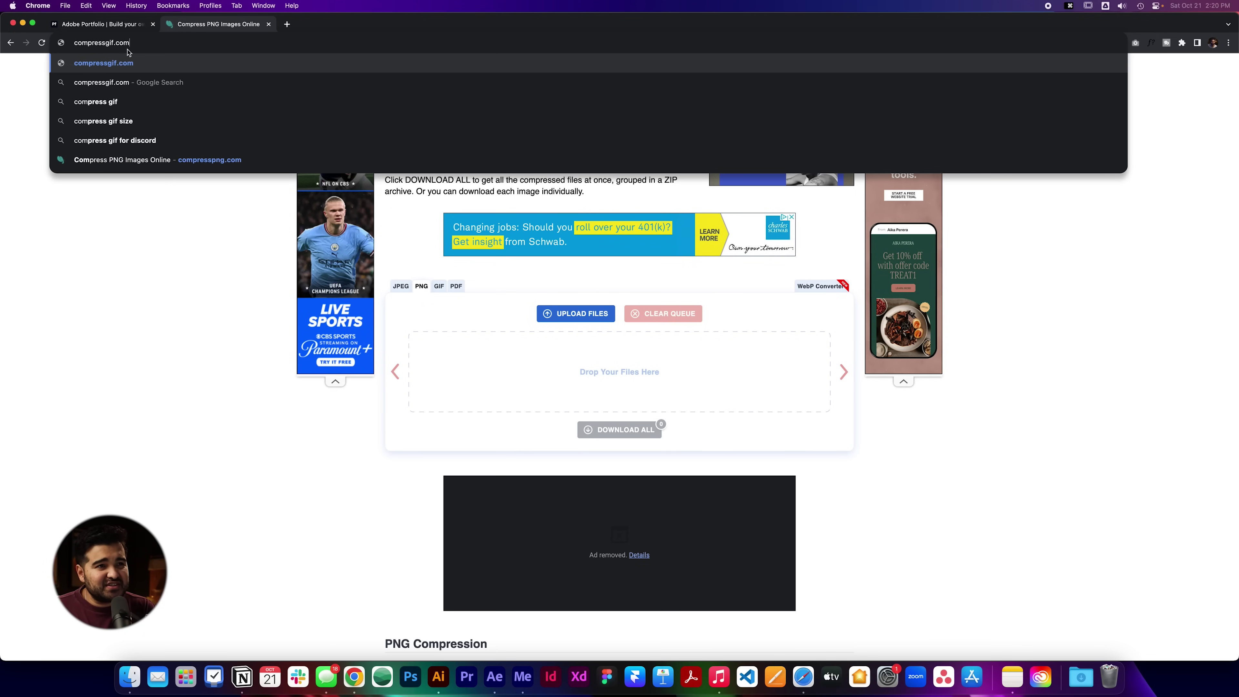
pyautogui.press('Return')
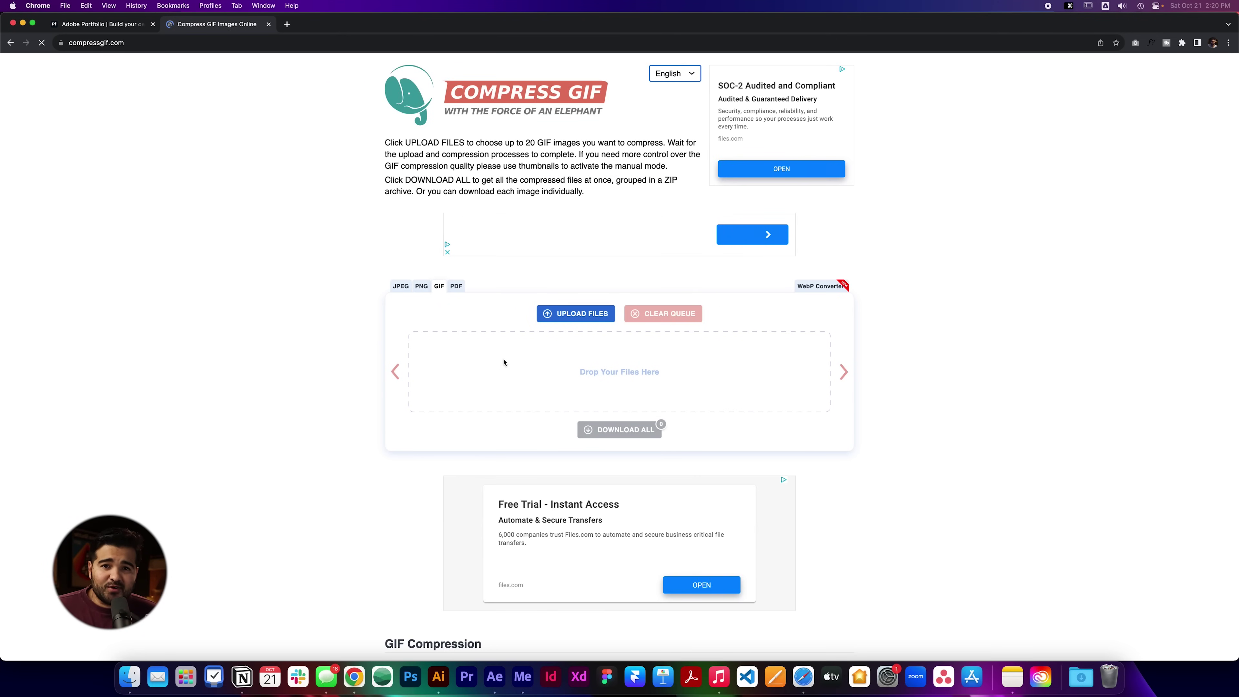
pyautogui.doubleClick(951, 23)
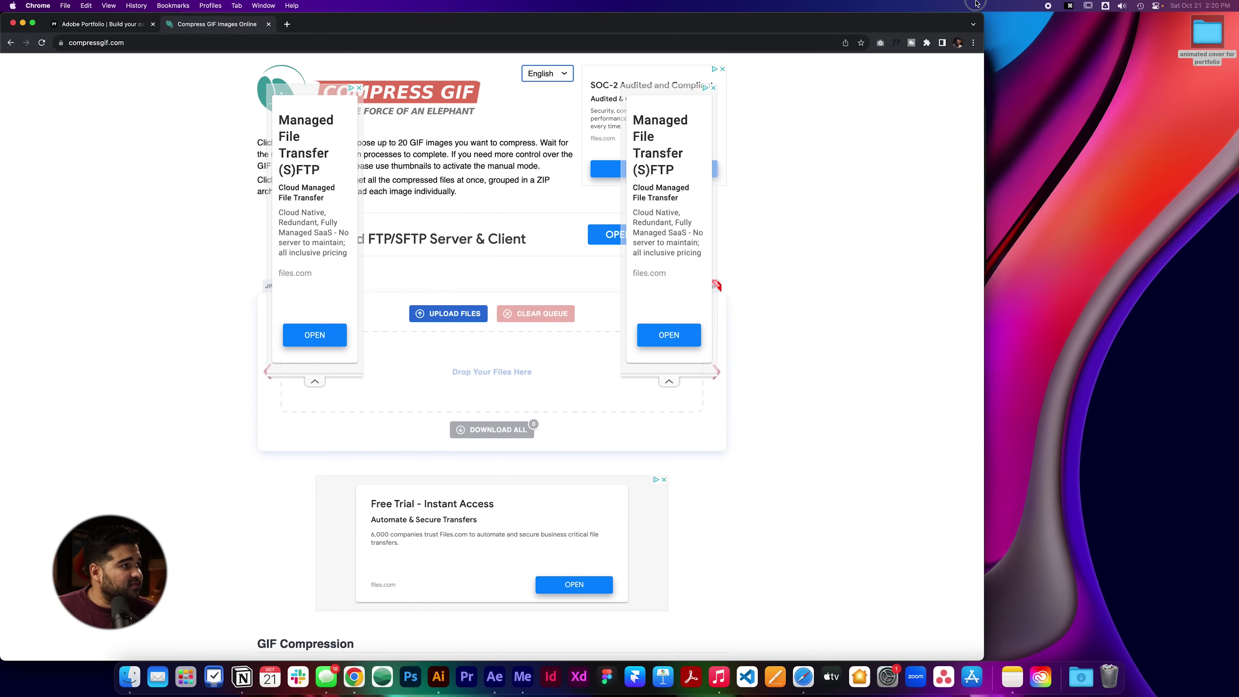
pyautogui.doubleClick(1208, 34)
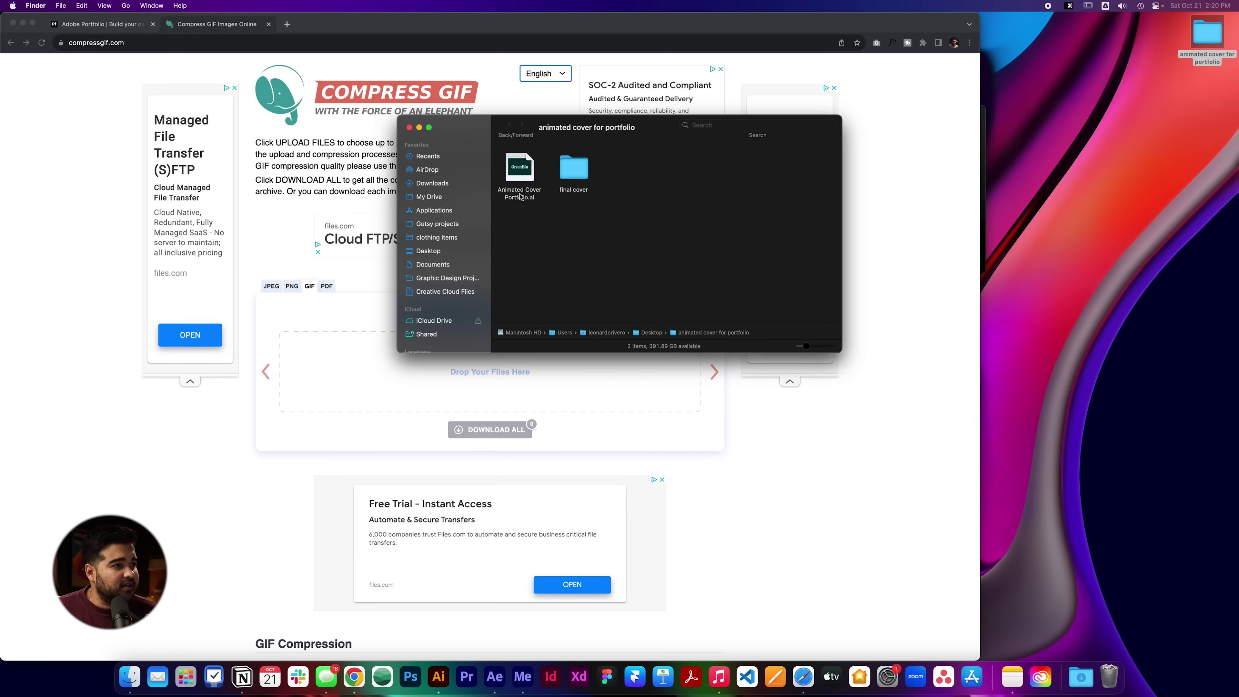
pyautogui.doubleClick(574, 168)
pyautogui.moveTo(511, 171); pyautogui.dragTo(354, 388)
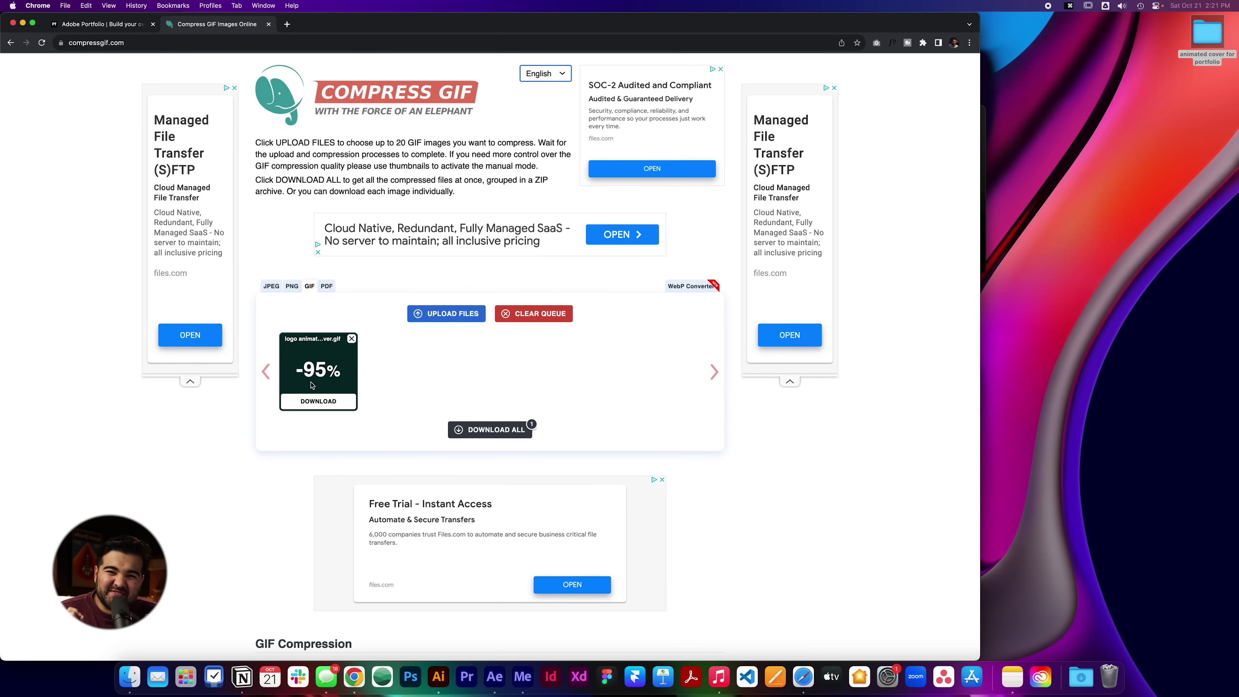
# Download the compressed GIF and move it into the final cover folder, checking the original GIF's file info for comparison.
pyautogui.click(310, 395)
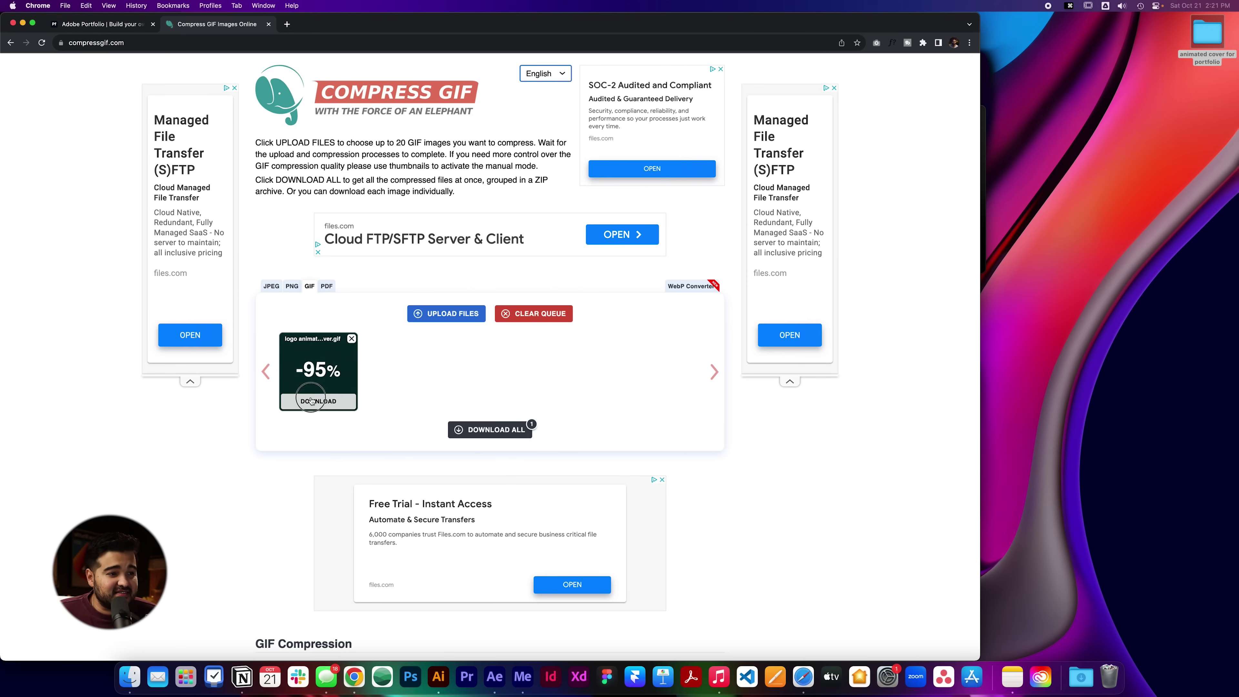
pyautogui.click(1076, 676)
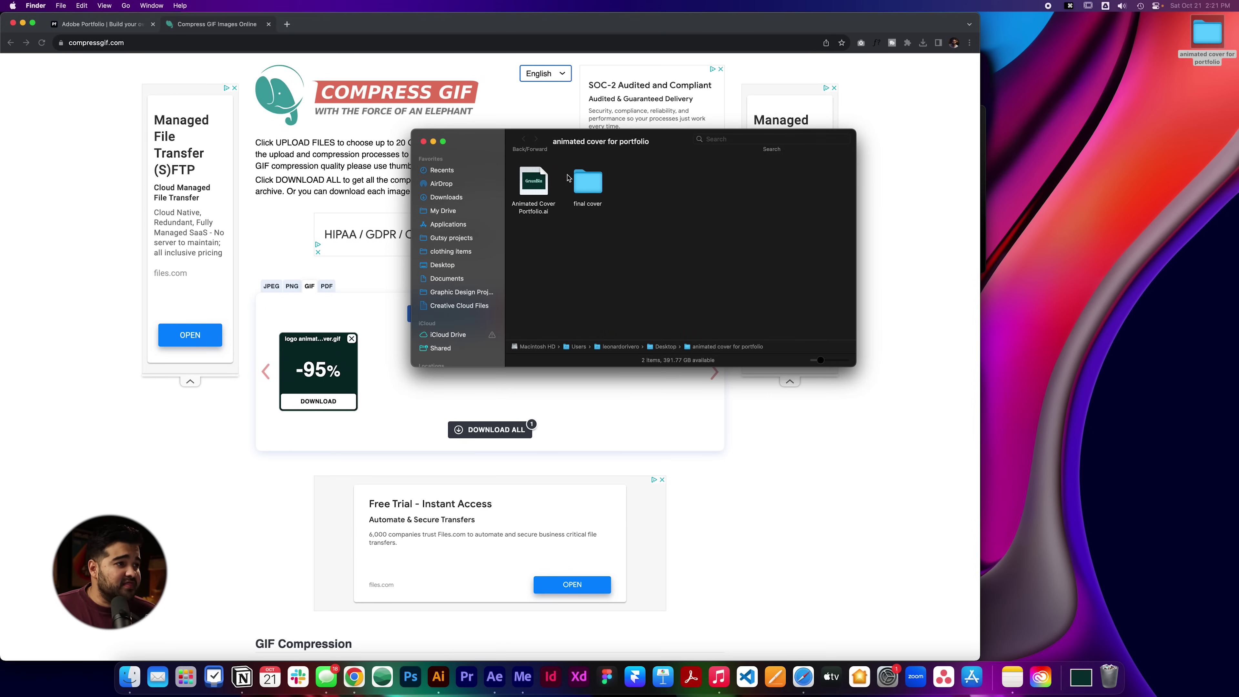
pyautogui.click(542, 212)
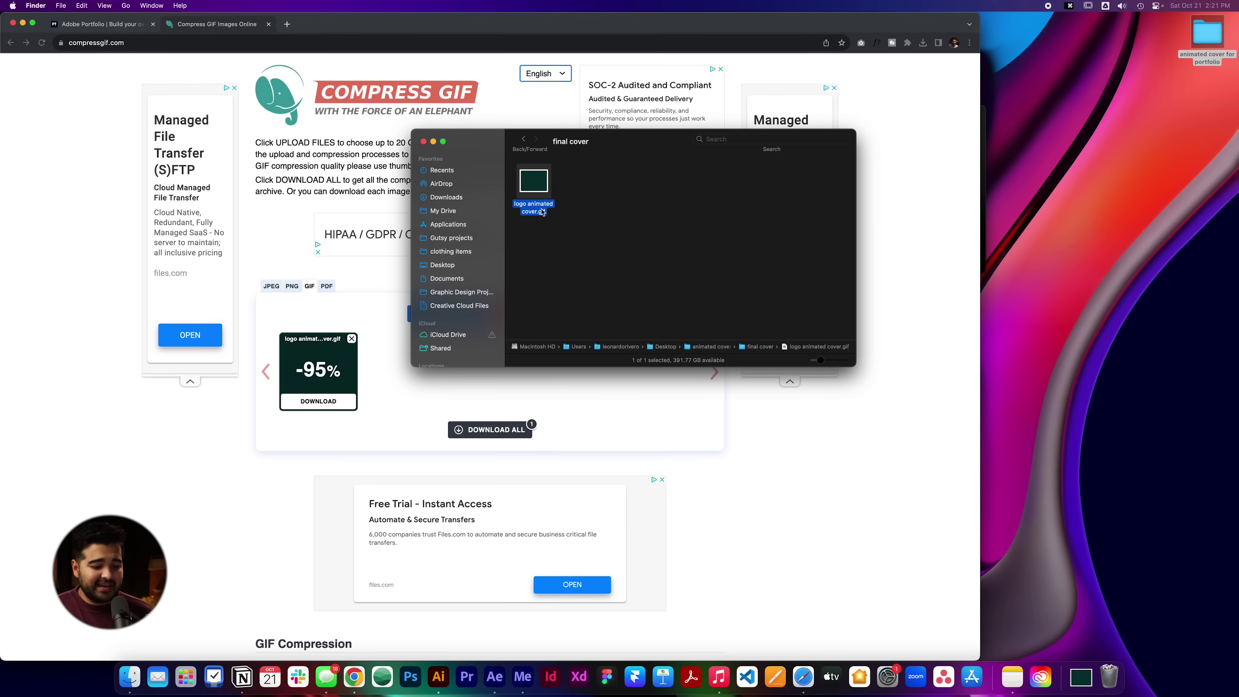
pyautogui.press('super+i')
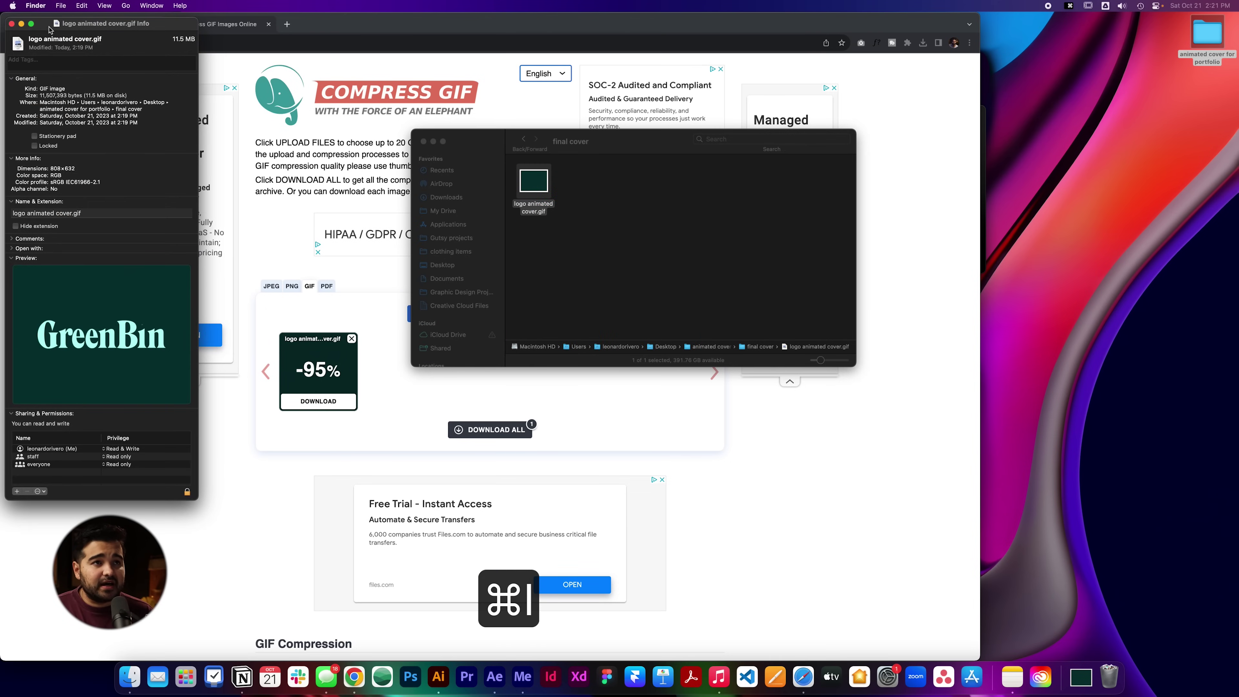
pyautogui.click(12, 24)
pyautogui.moveTo(534, 181); pyautogui.dragTo(601, 175)
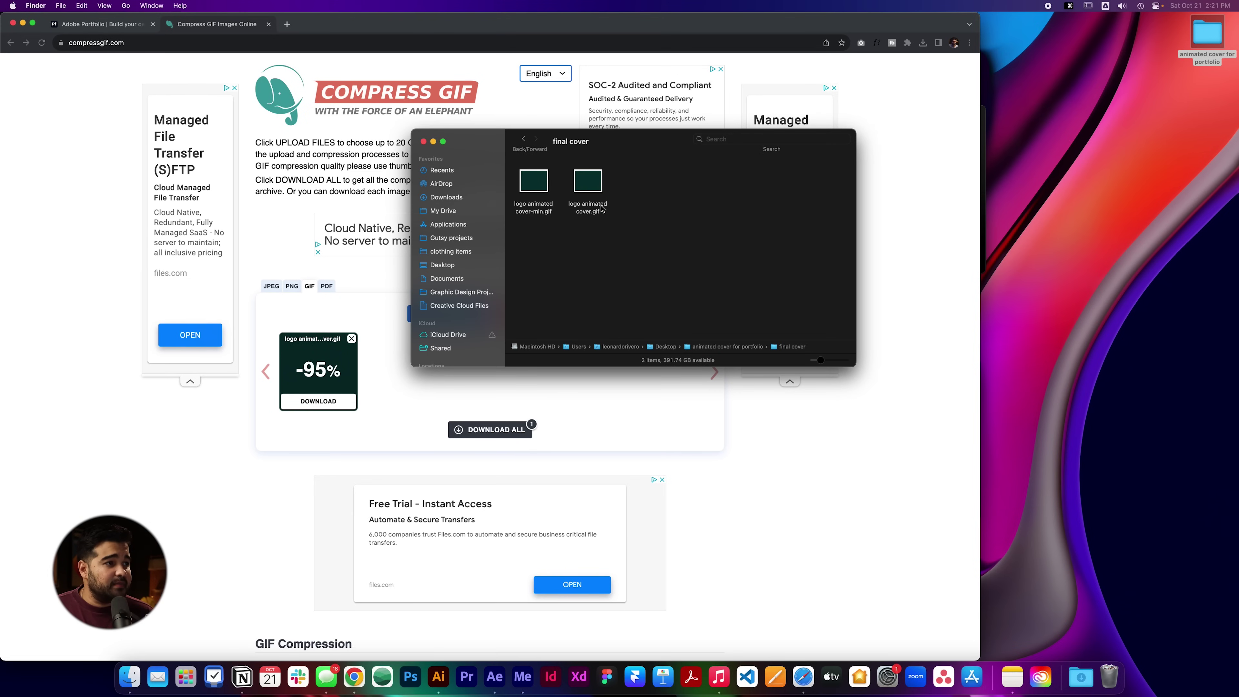
# Check the file size of logo animated cover-min.gif in its file info.
pyautogui.click(549, 215)
pyautogui.press('super+i')
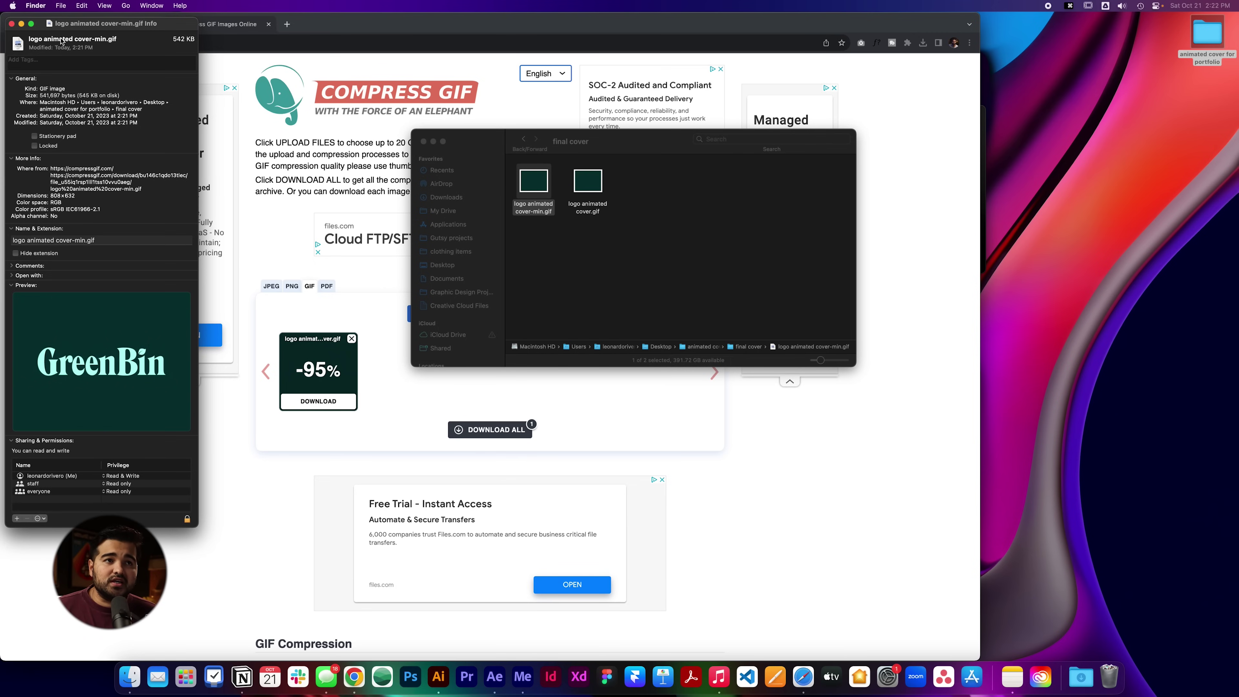
pyautogui.click(11, 23)
# Switch to Adobe Portfolio in Chrome, enlarge the window and create a page titled "Greenbin" in the Projects collection.
pyautogui.click(106, 26)
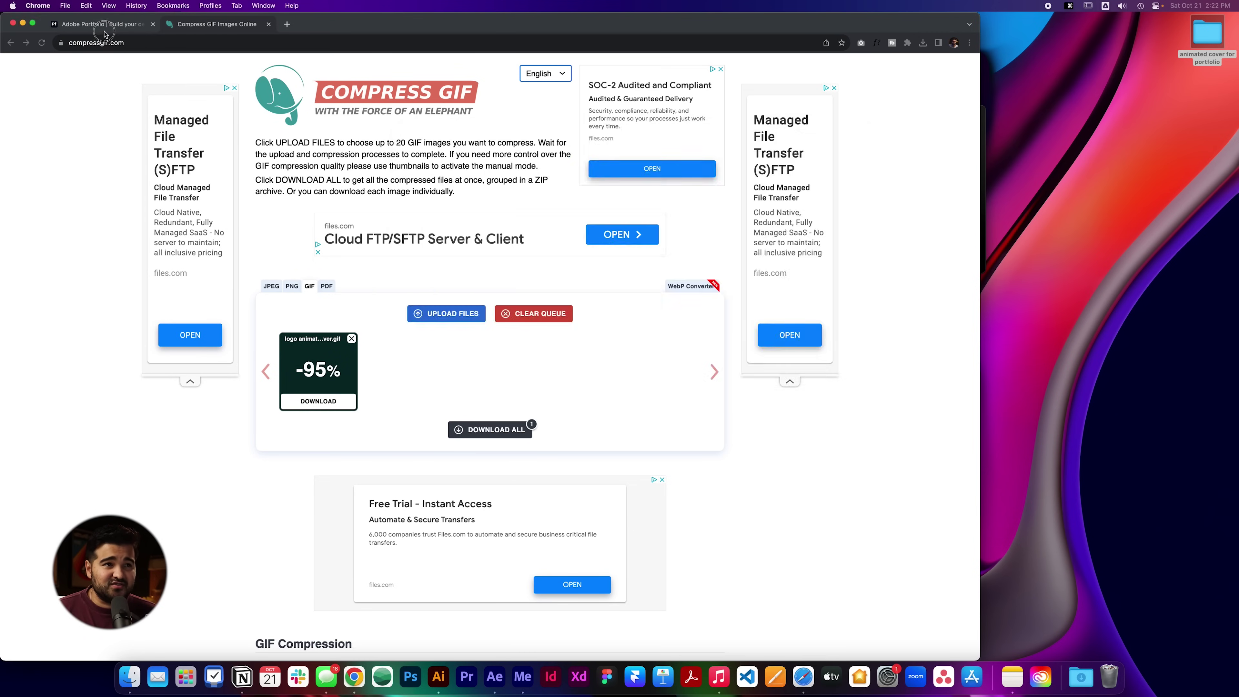
pyautogui.hotkey('ctrl', 'Return')
pyautogui.hotkey('ctrl', 'alt', 'Return')
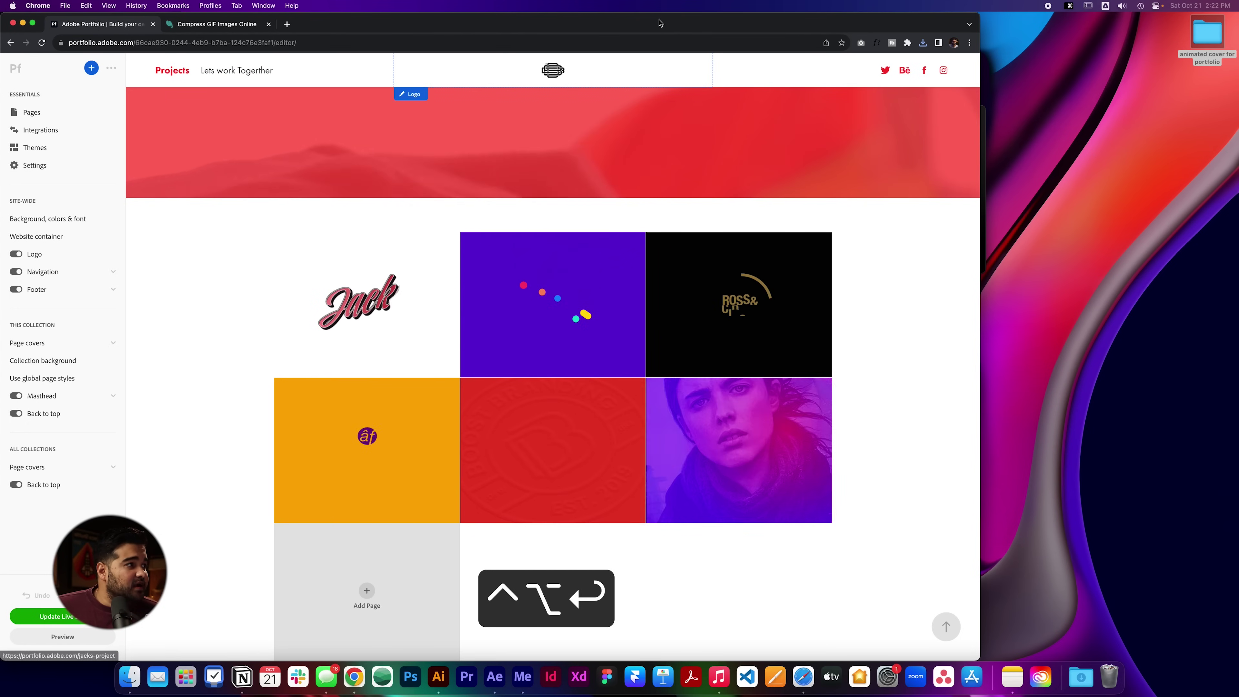
pyautogui.doubleClick(589, 22)
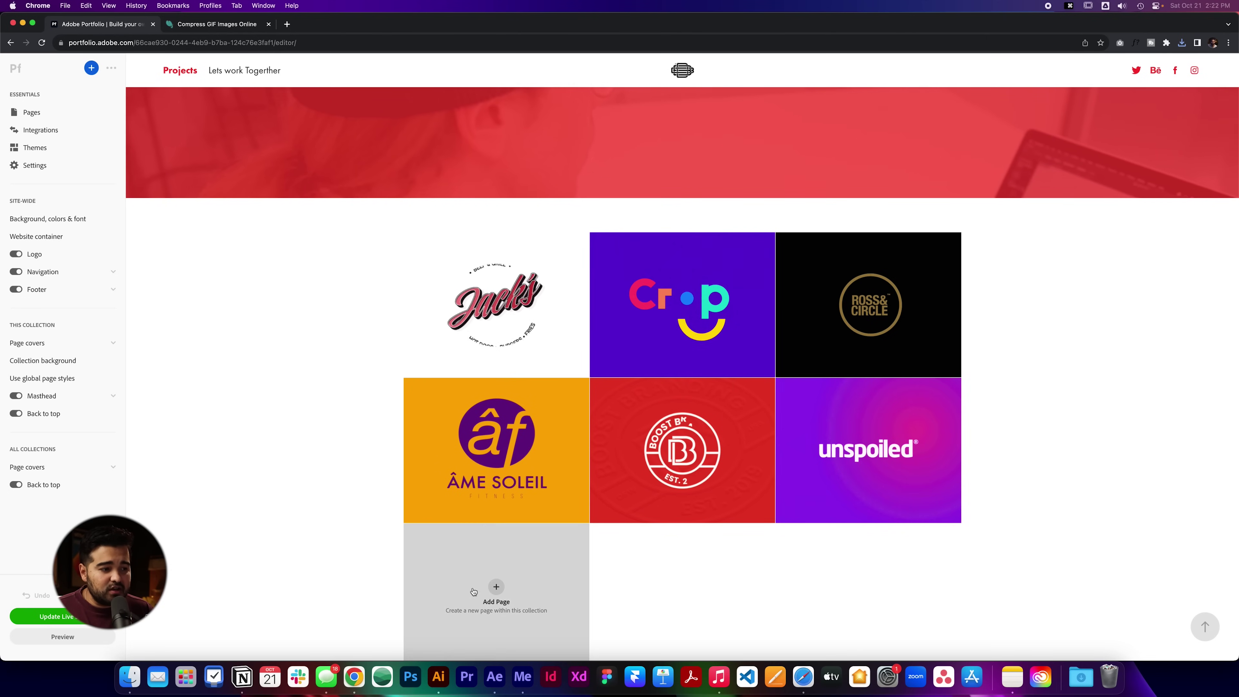
pyautogui.click(491, 588)
pyautogui.click(589, 327)
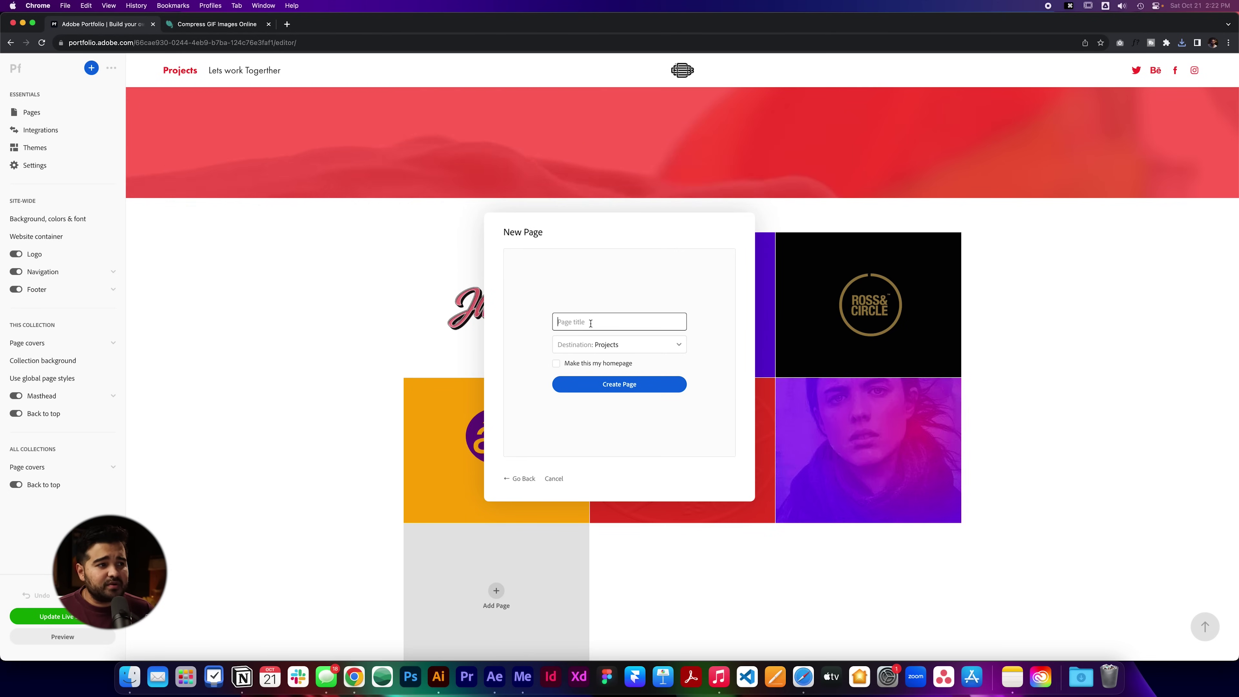
pyautogui.write('Green bi')
pyautogui.press('BackSpace')
pyautogui.press('BackSpace')
pyautogui.press('BackSpace')
pyautogui.write('bin')
pyautogui.press('Return')
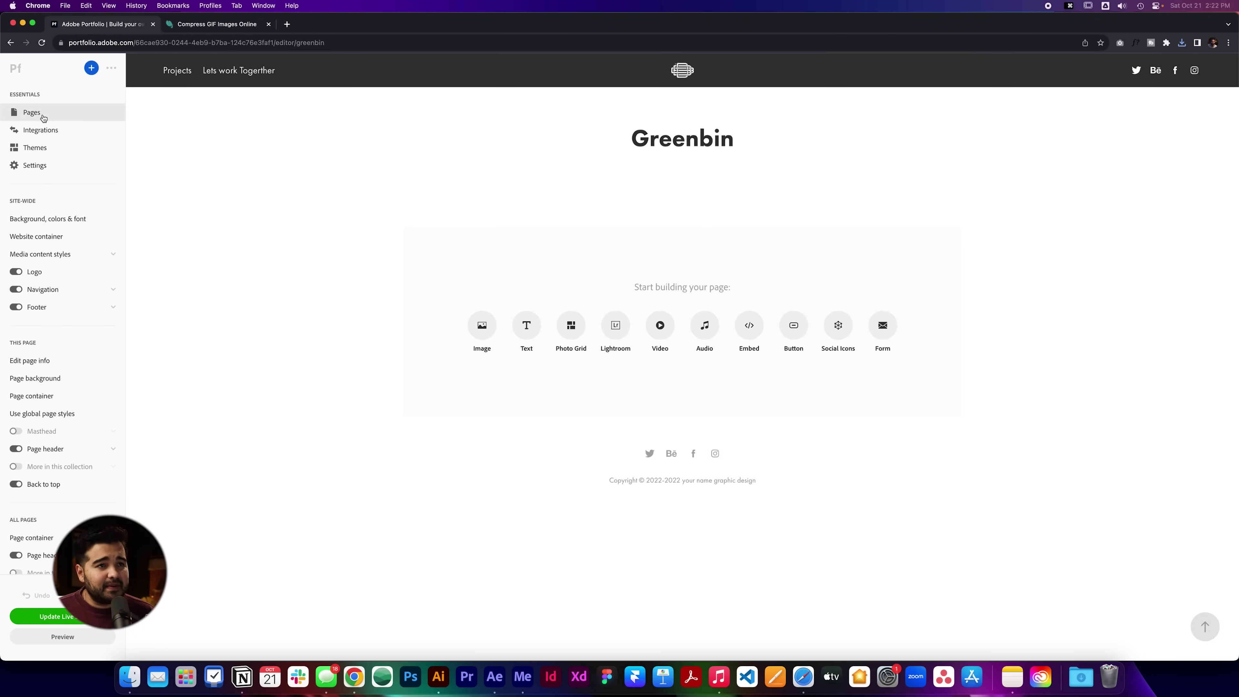
# Return to the Projects collection and upload logo animated cover-min.gif from the final cover folder as the Greenbin page's cover.
pyautogui.click(44, 117)
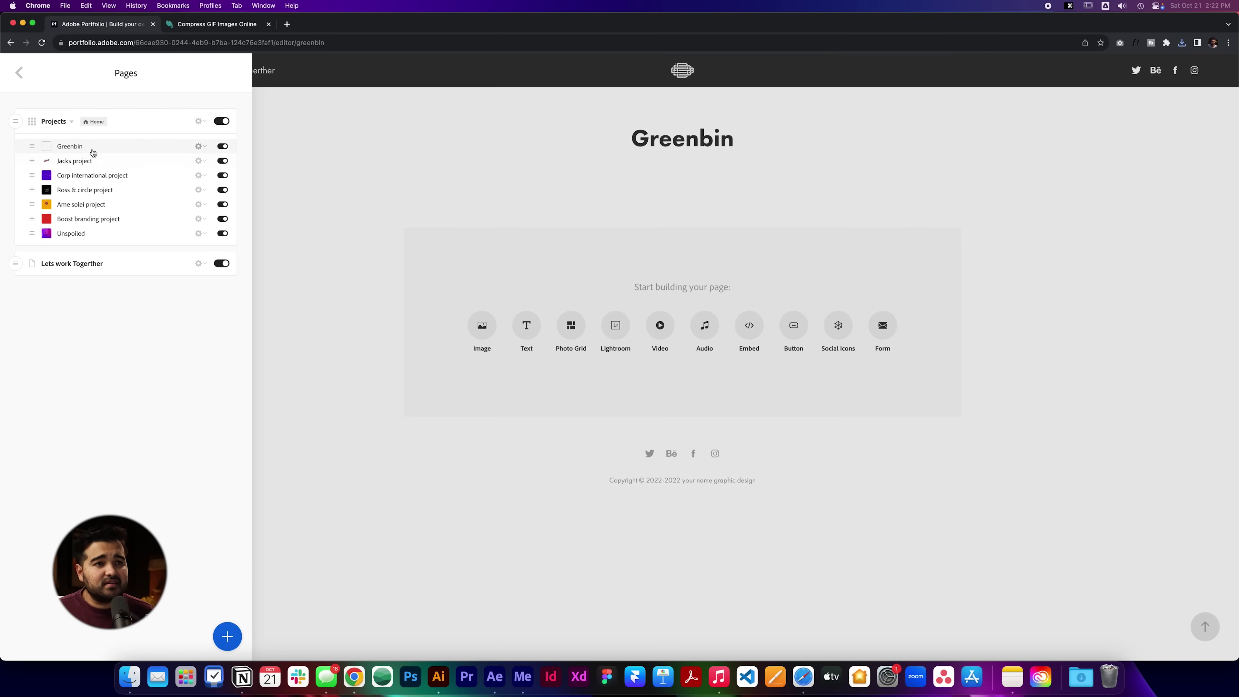
pyautogui.click(54, 122)
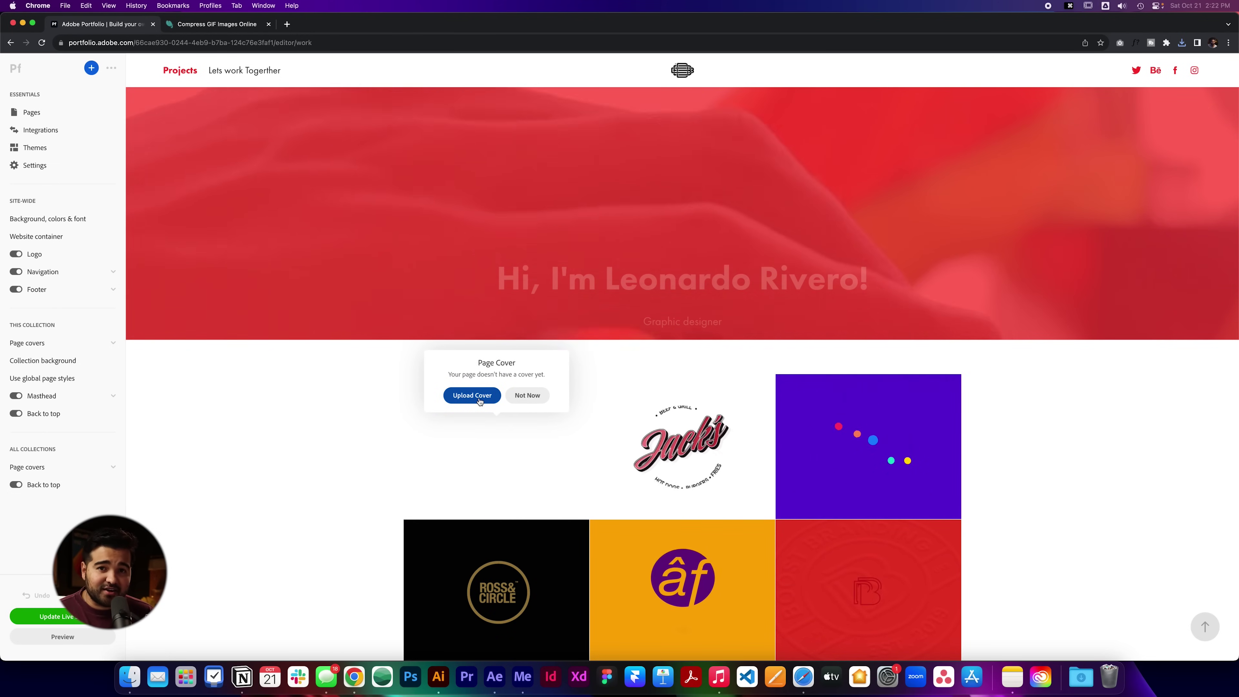
pyautogui.click(473, 400)
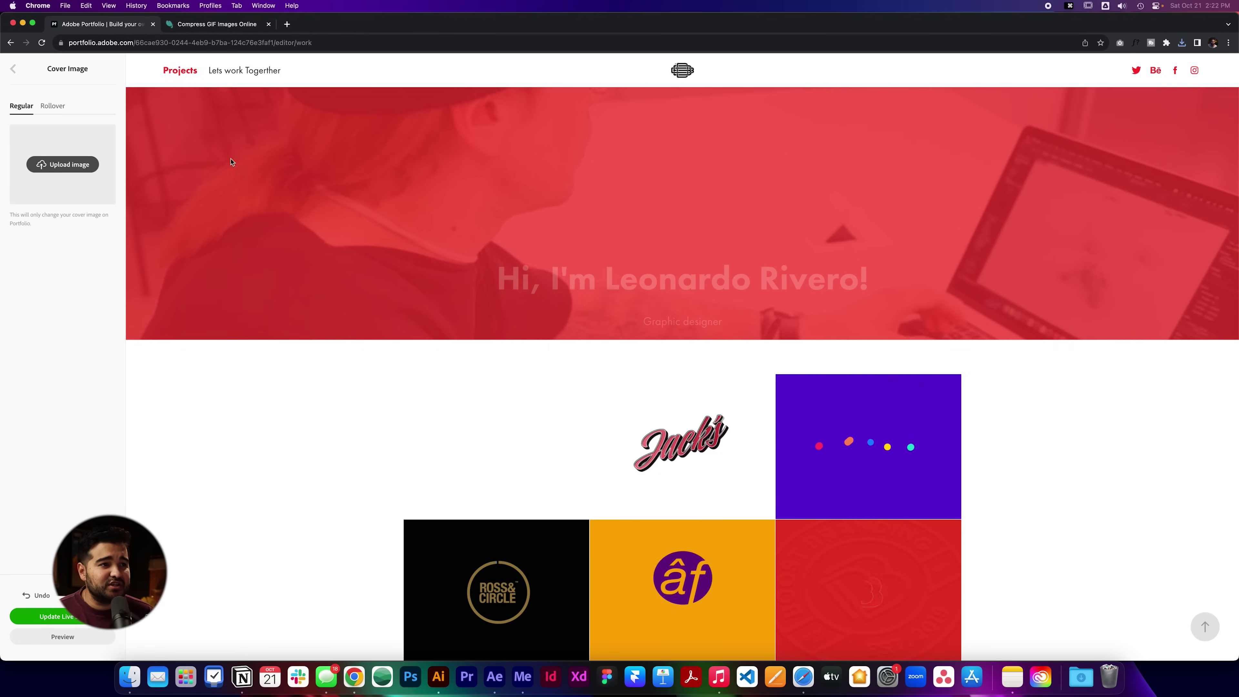
pyautogui.click(63, 164)
pyautogui.click(480, 338)
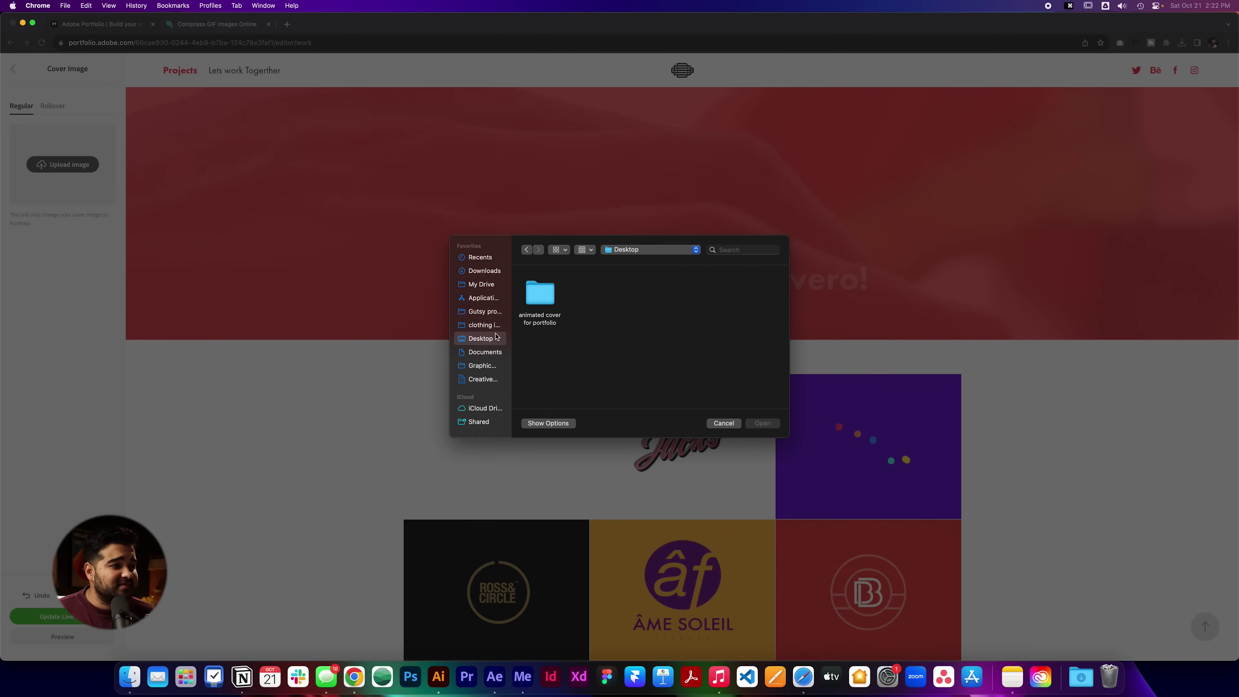
pyautogui.doubleClick(542, 285)
pyautogui.doubleClick(541, 292)
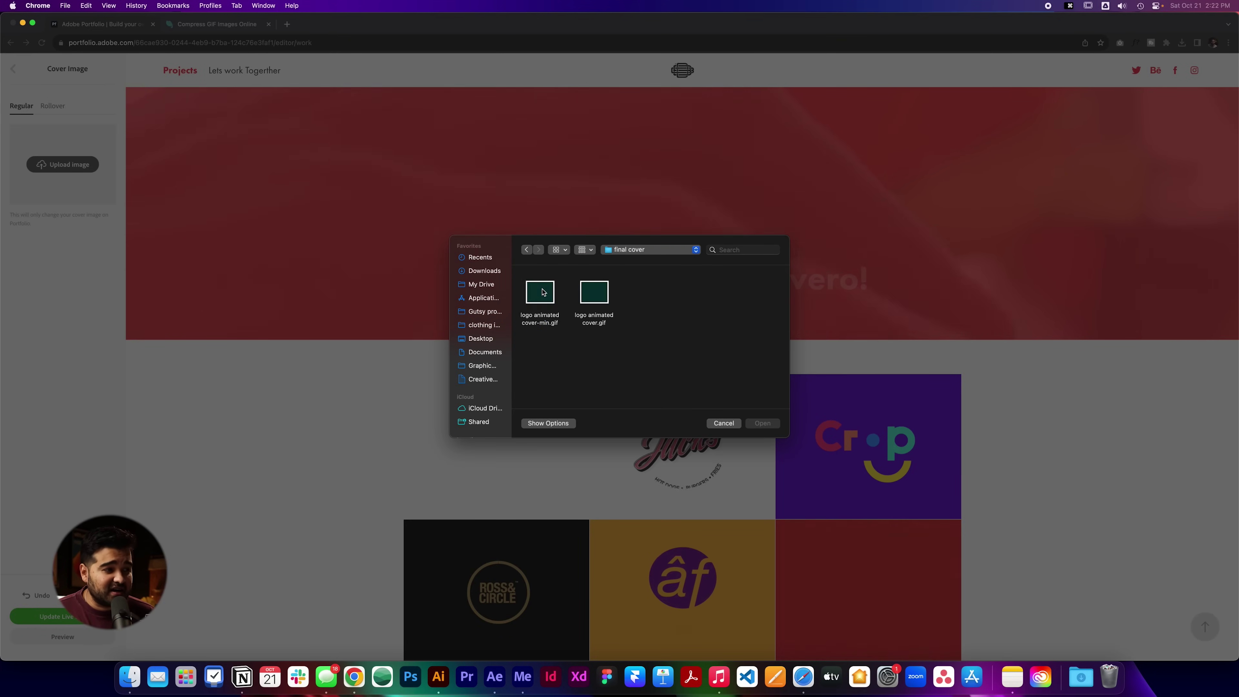
pyautogui.click(543, 292)
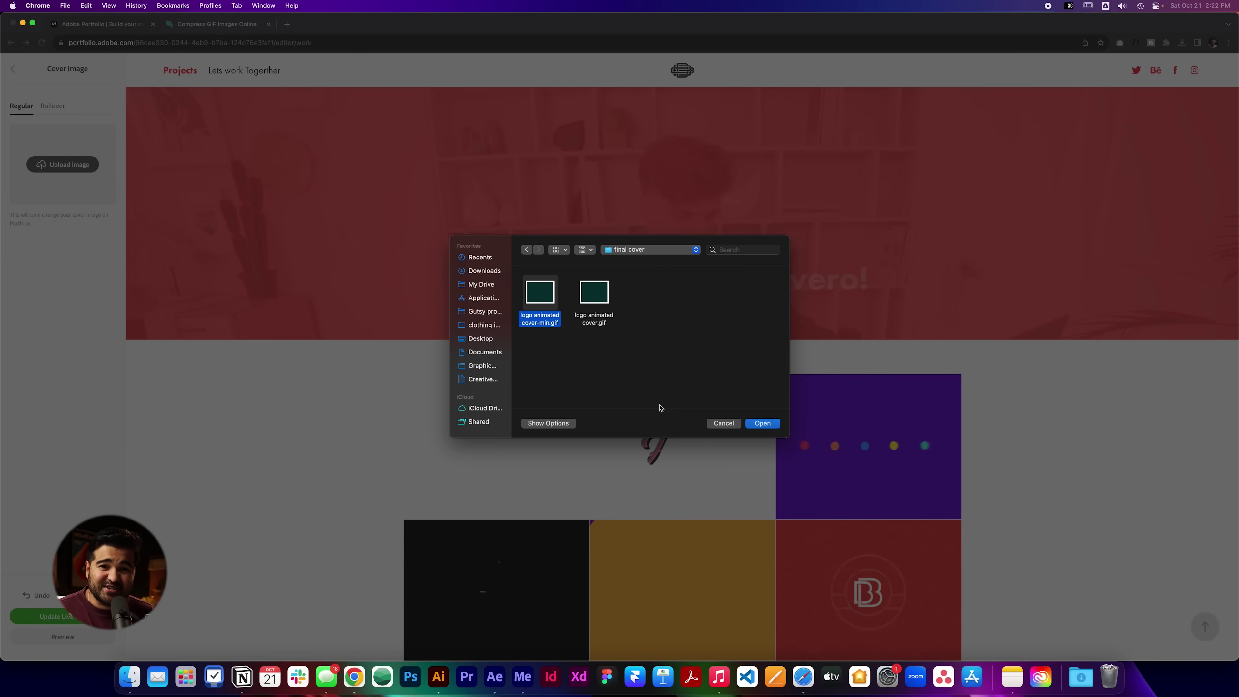
pyautogui.click(762, 422)
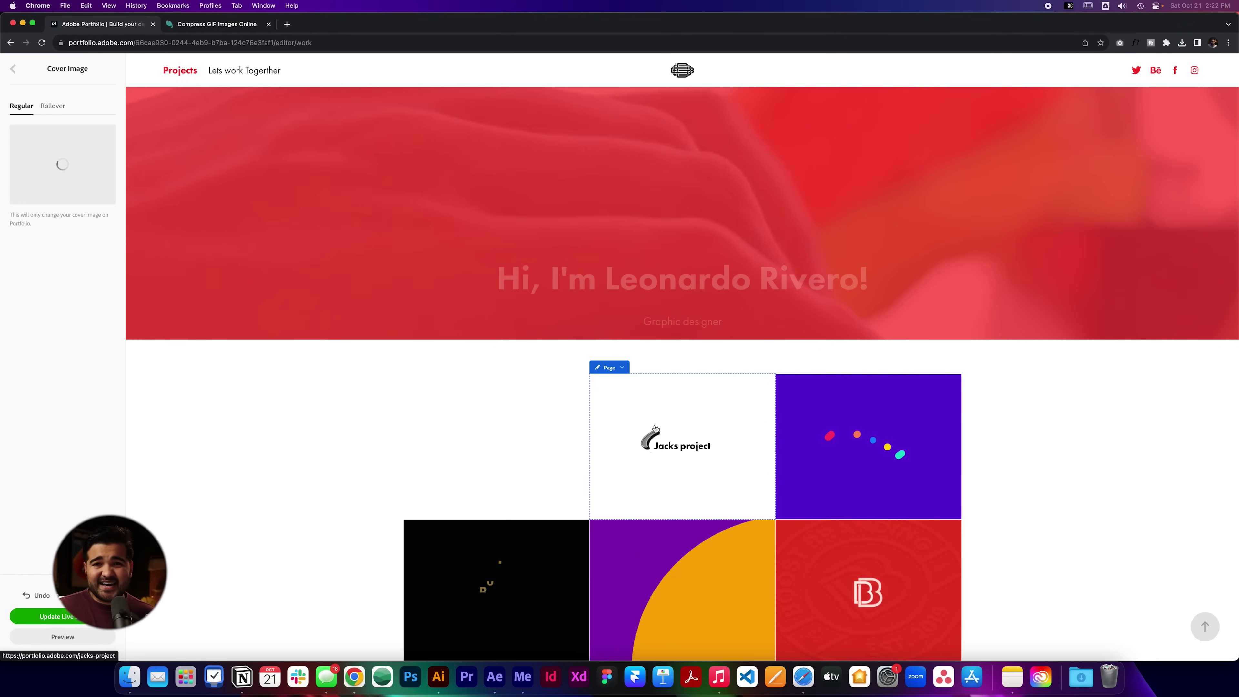